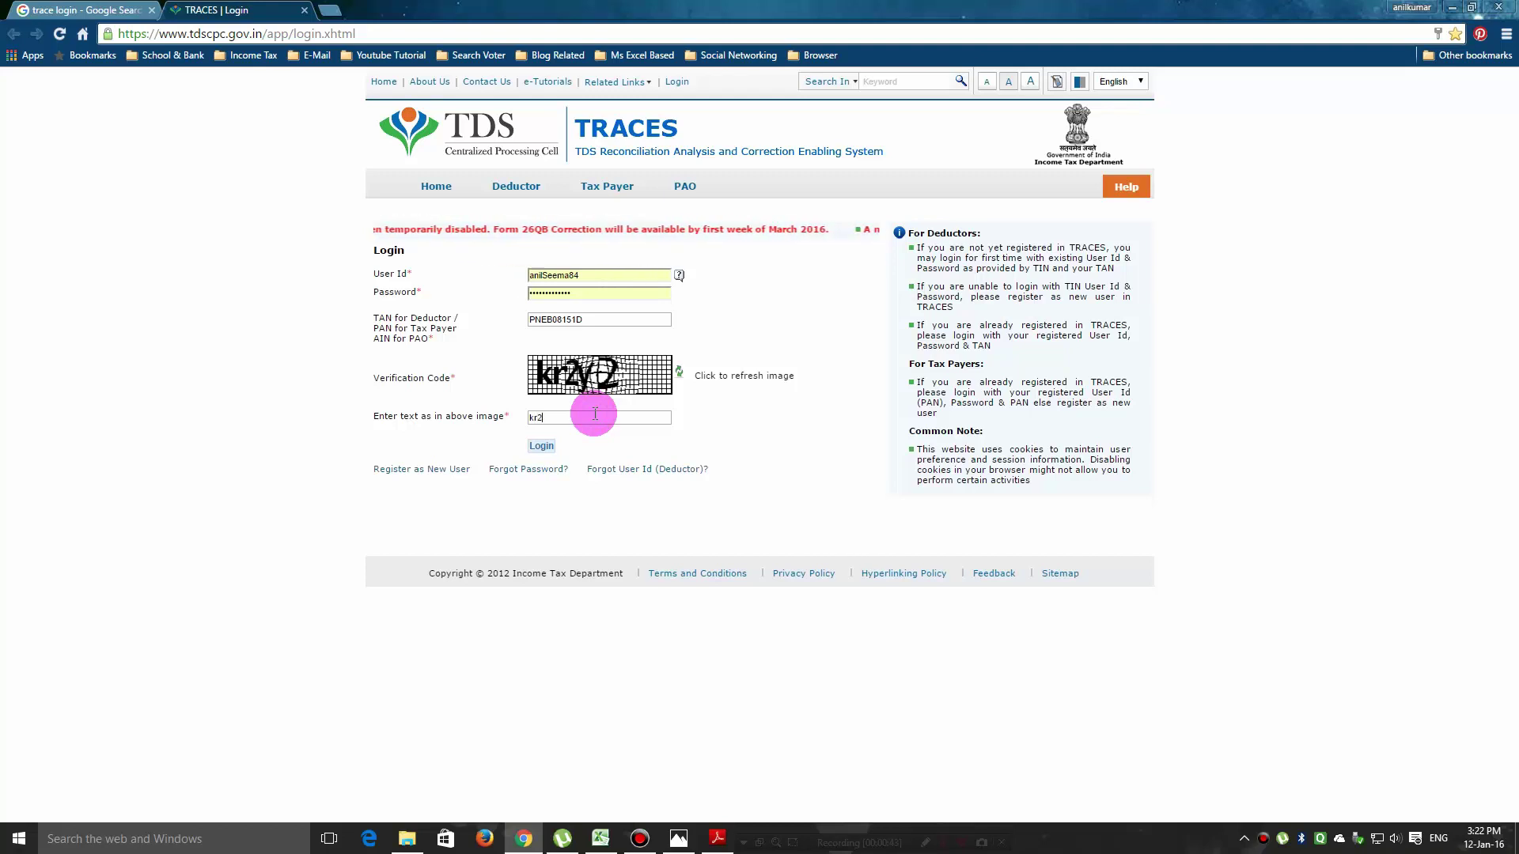
Complete the captcha characters and log in to the TRACES deductor account.
type("y2")
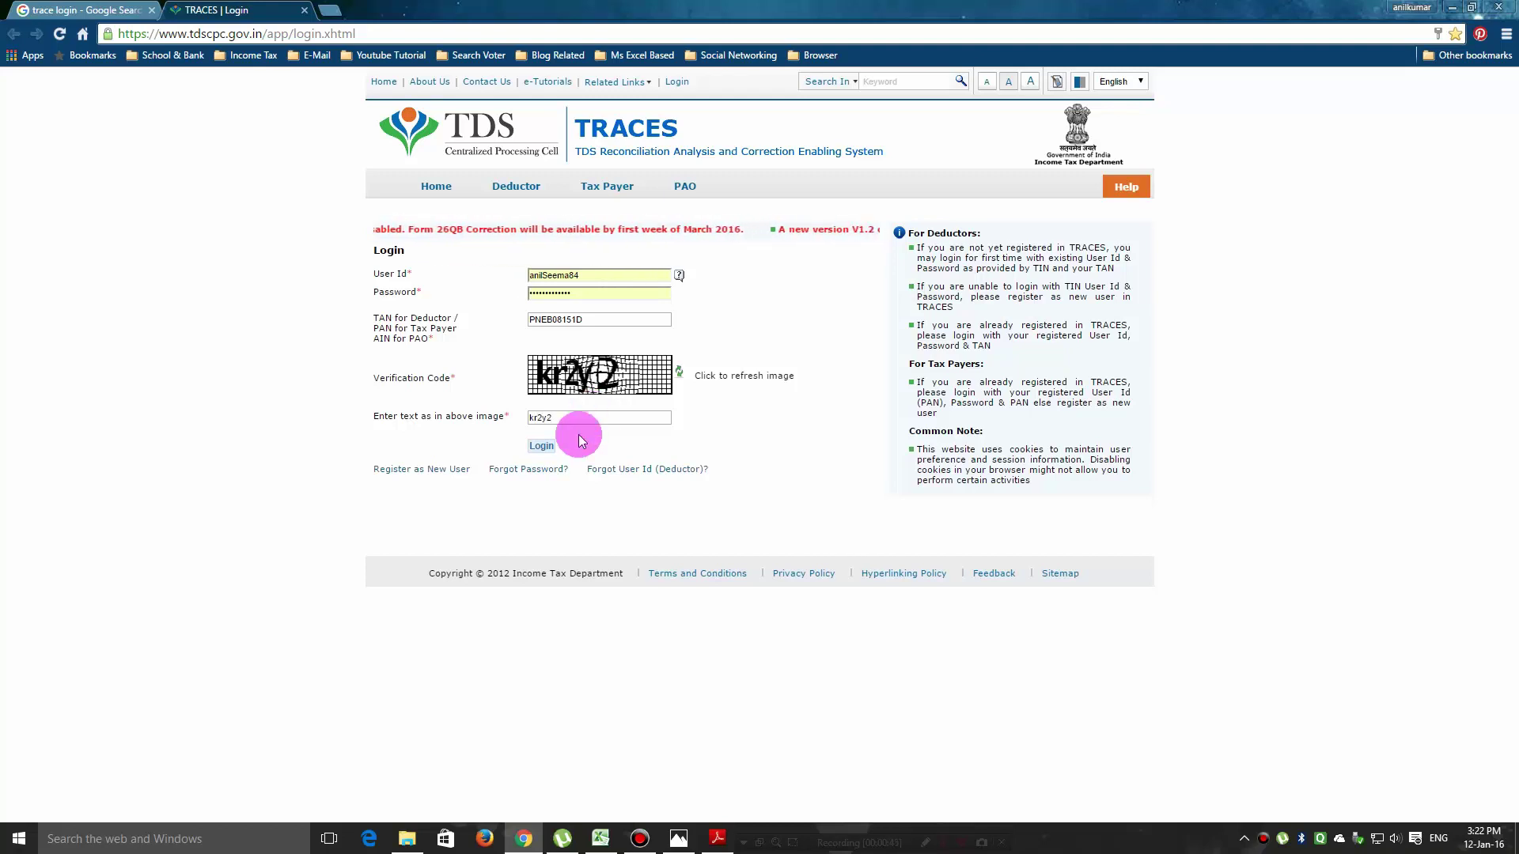
left_click(541, 446)
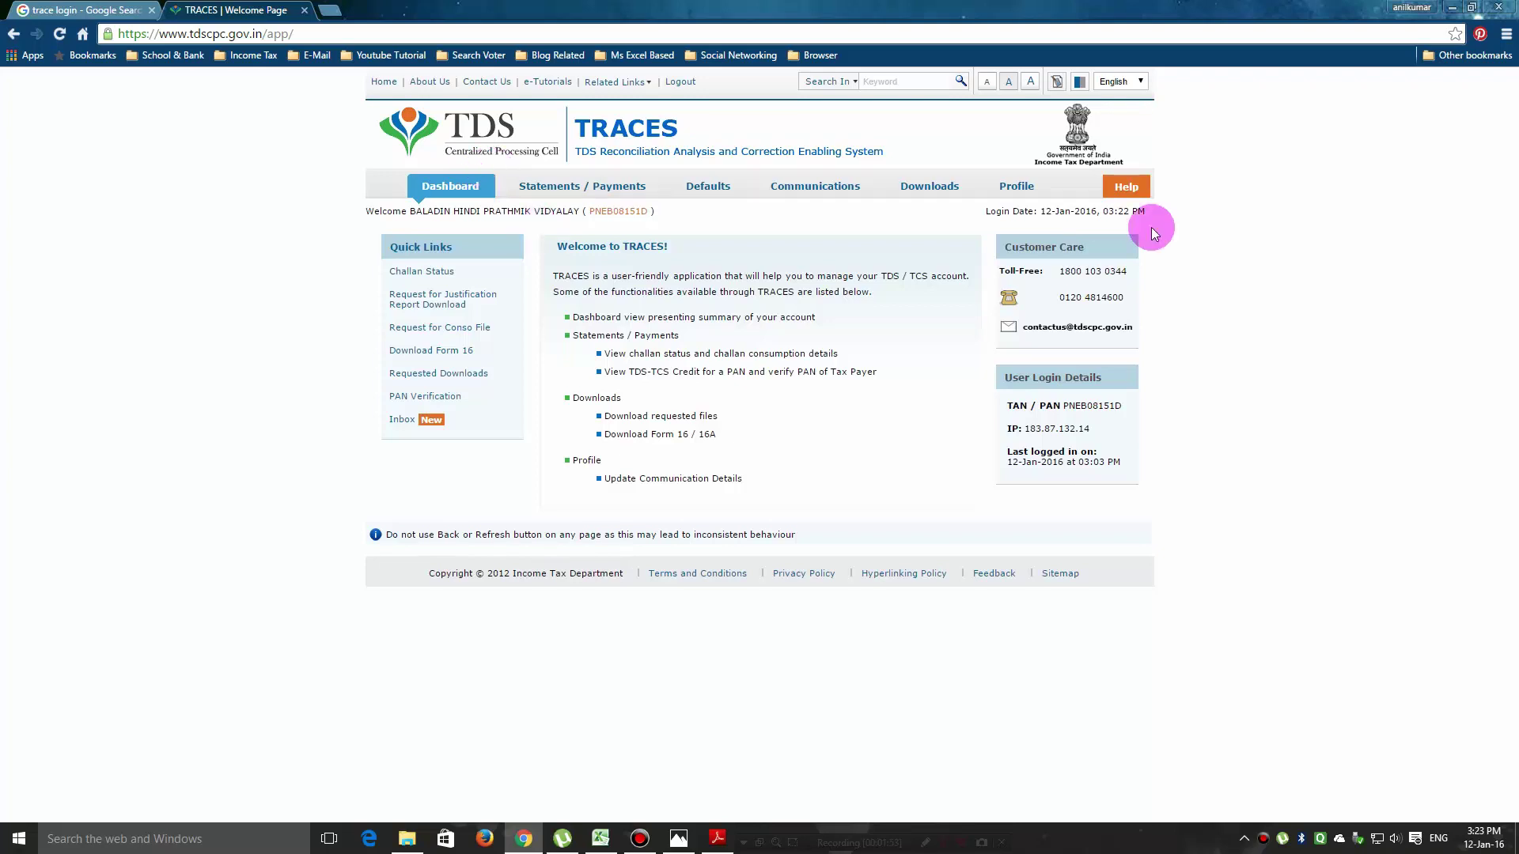
Wait for the deductor dashboard to load with its quick links and login details.
mouse_move(885, 203)
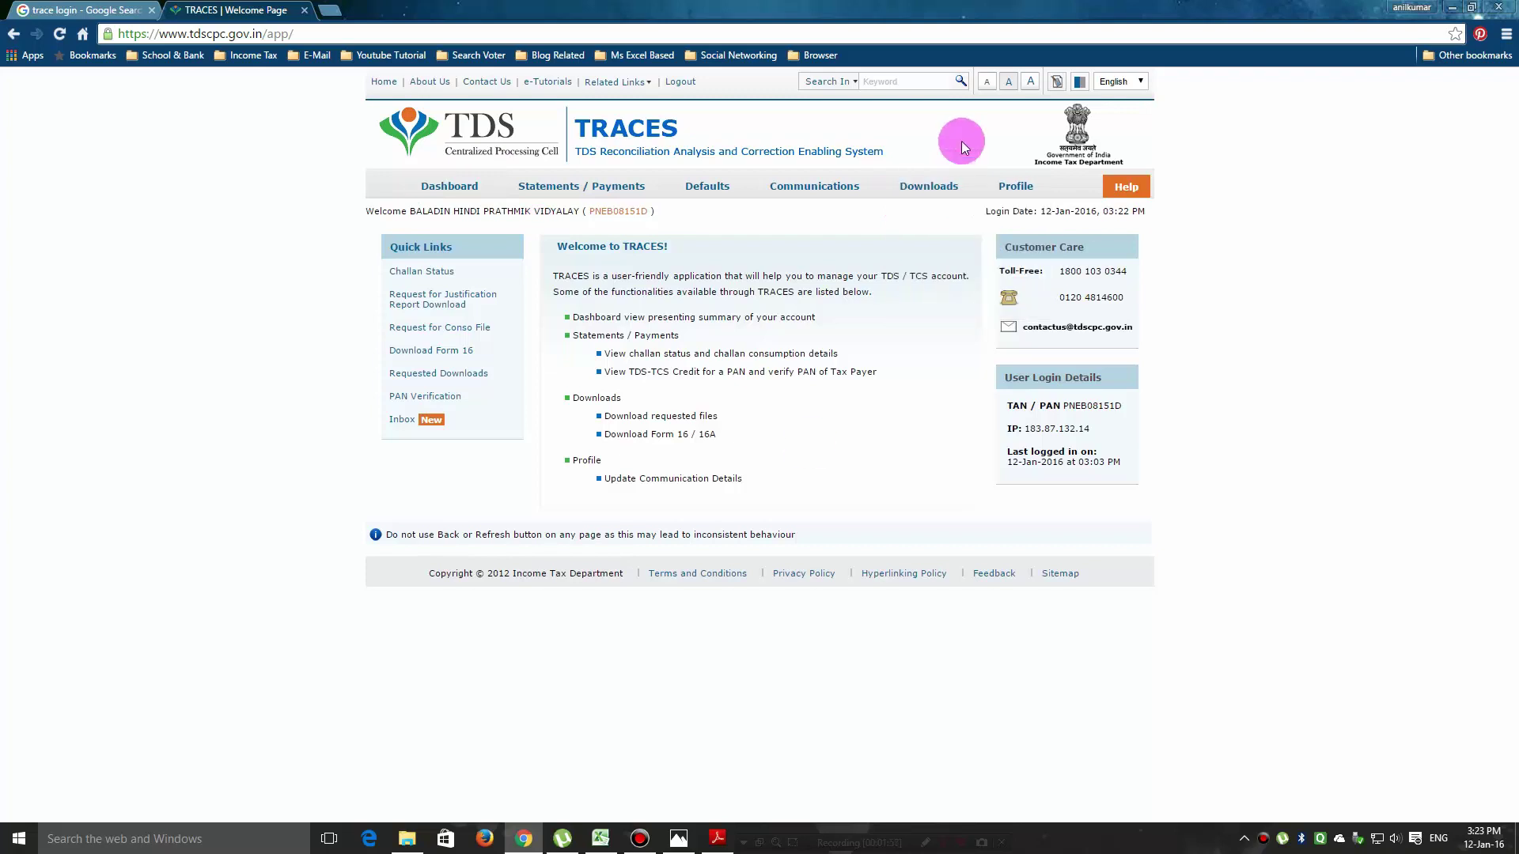
left_click(718, 838)
scroll(774, 624, "down", 12)
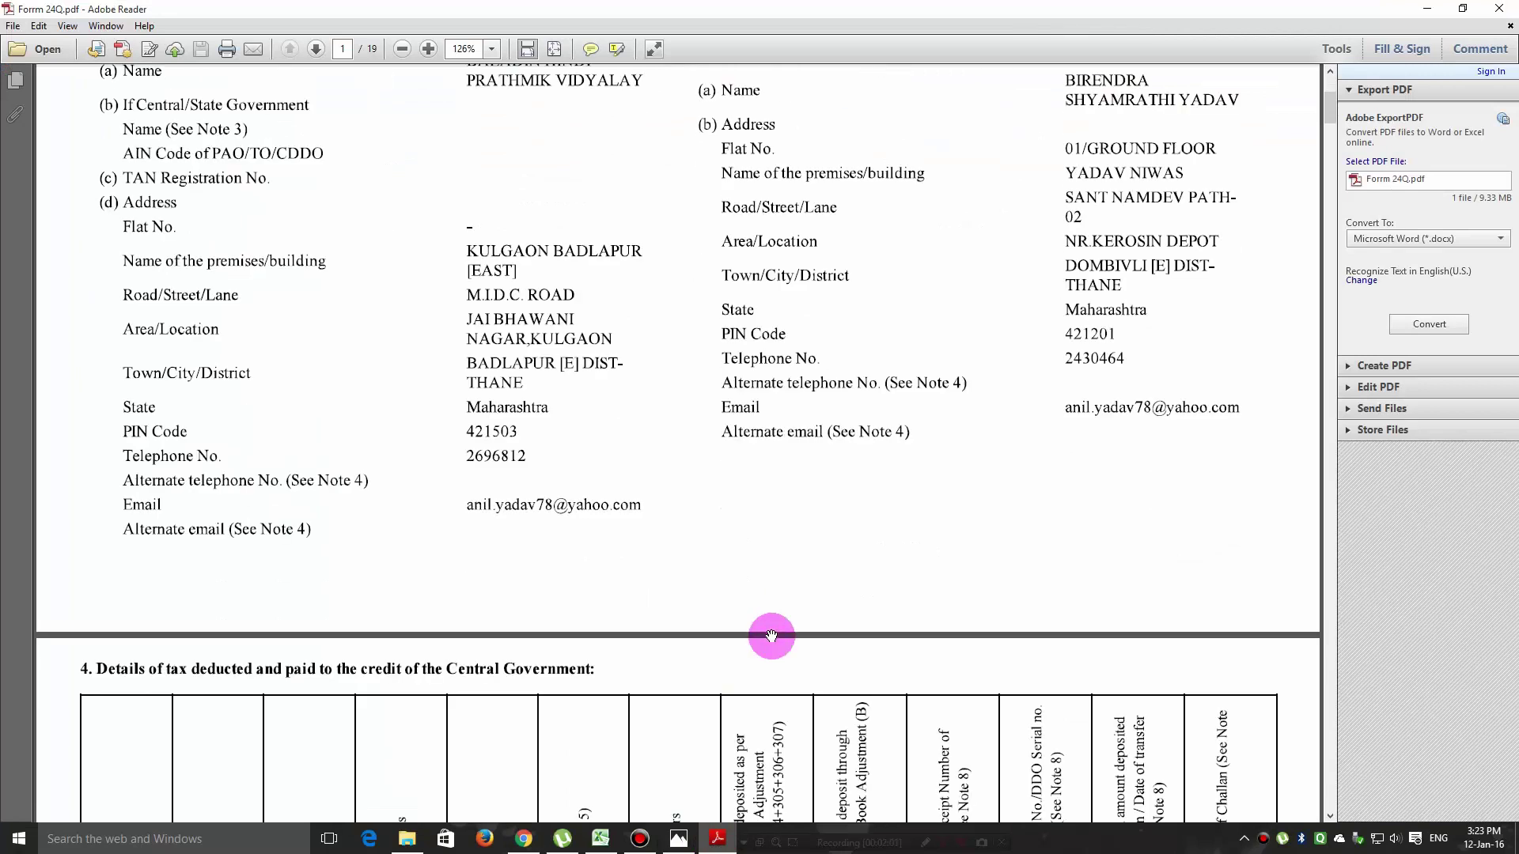
scroll(759, 628, "down", 12)
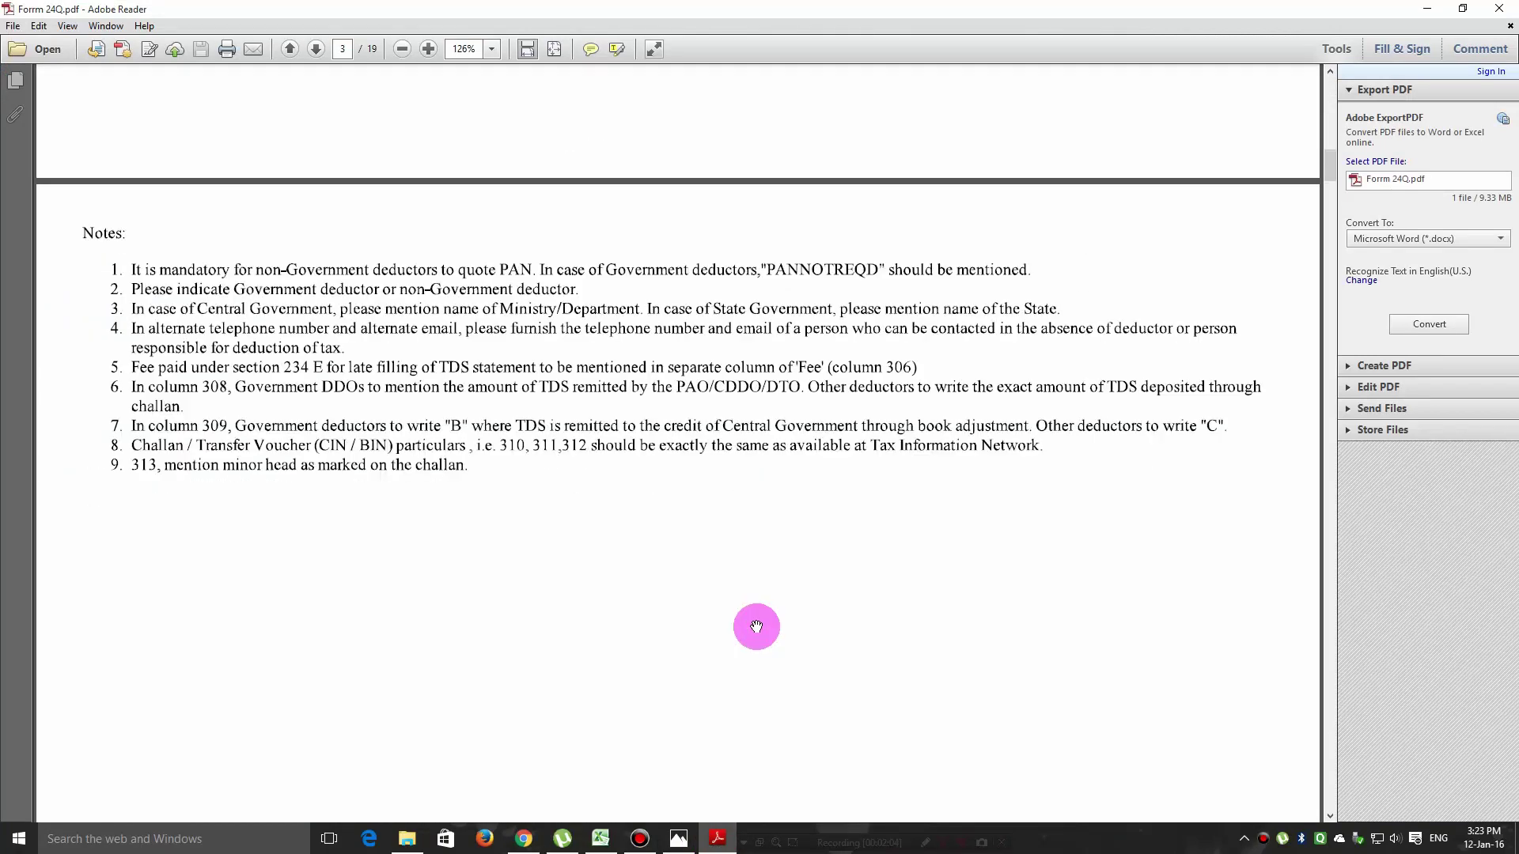
scroll(743, 608, "up", 17)
scroll(740, 599, "up", 15)
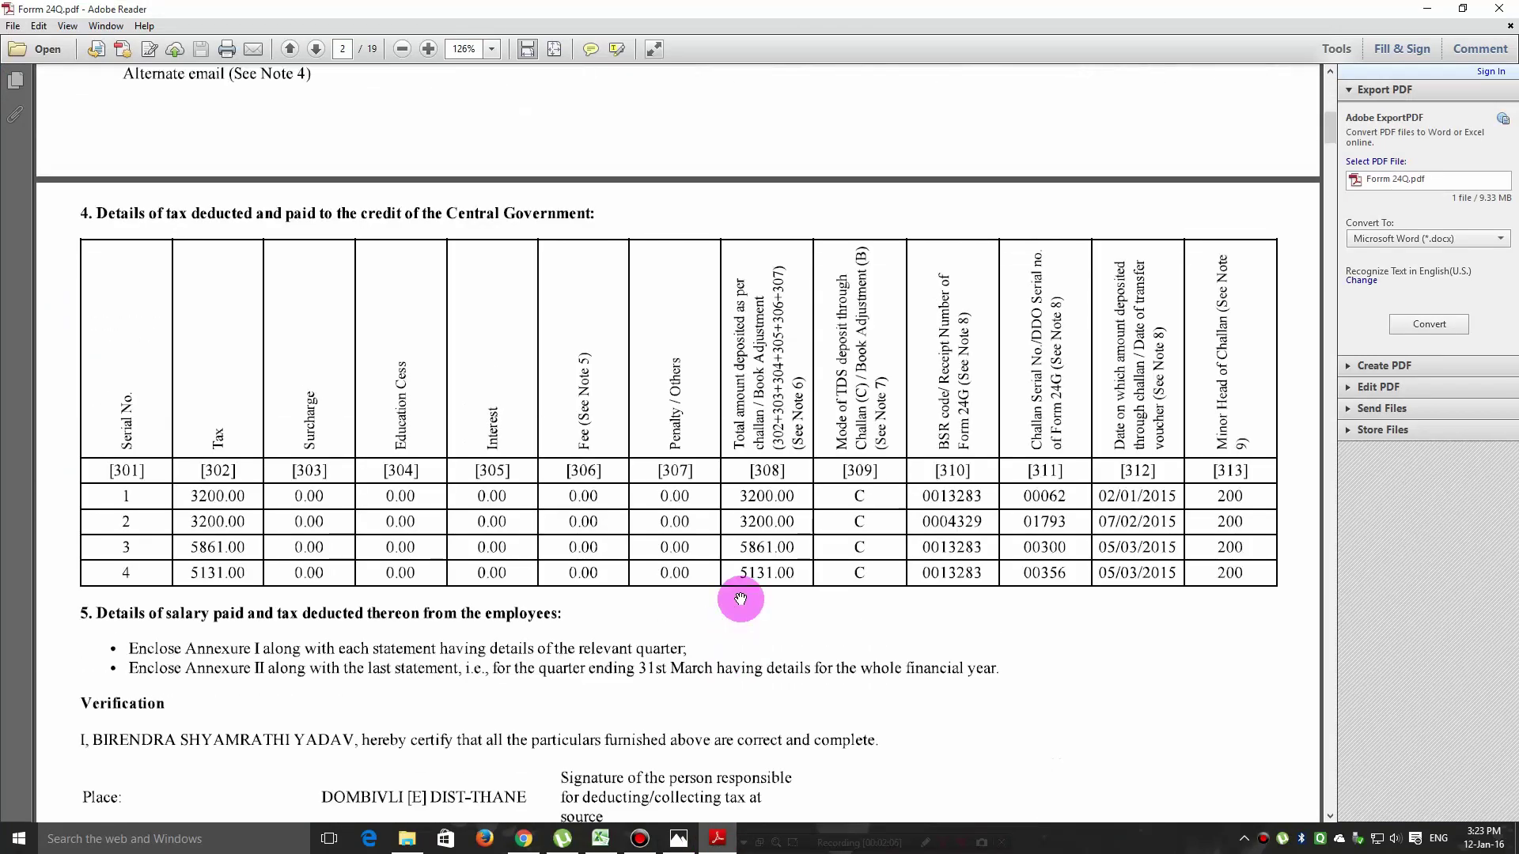
left_click(1426, 8)
left_click(681, 840)
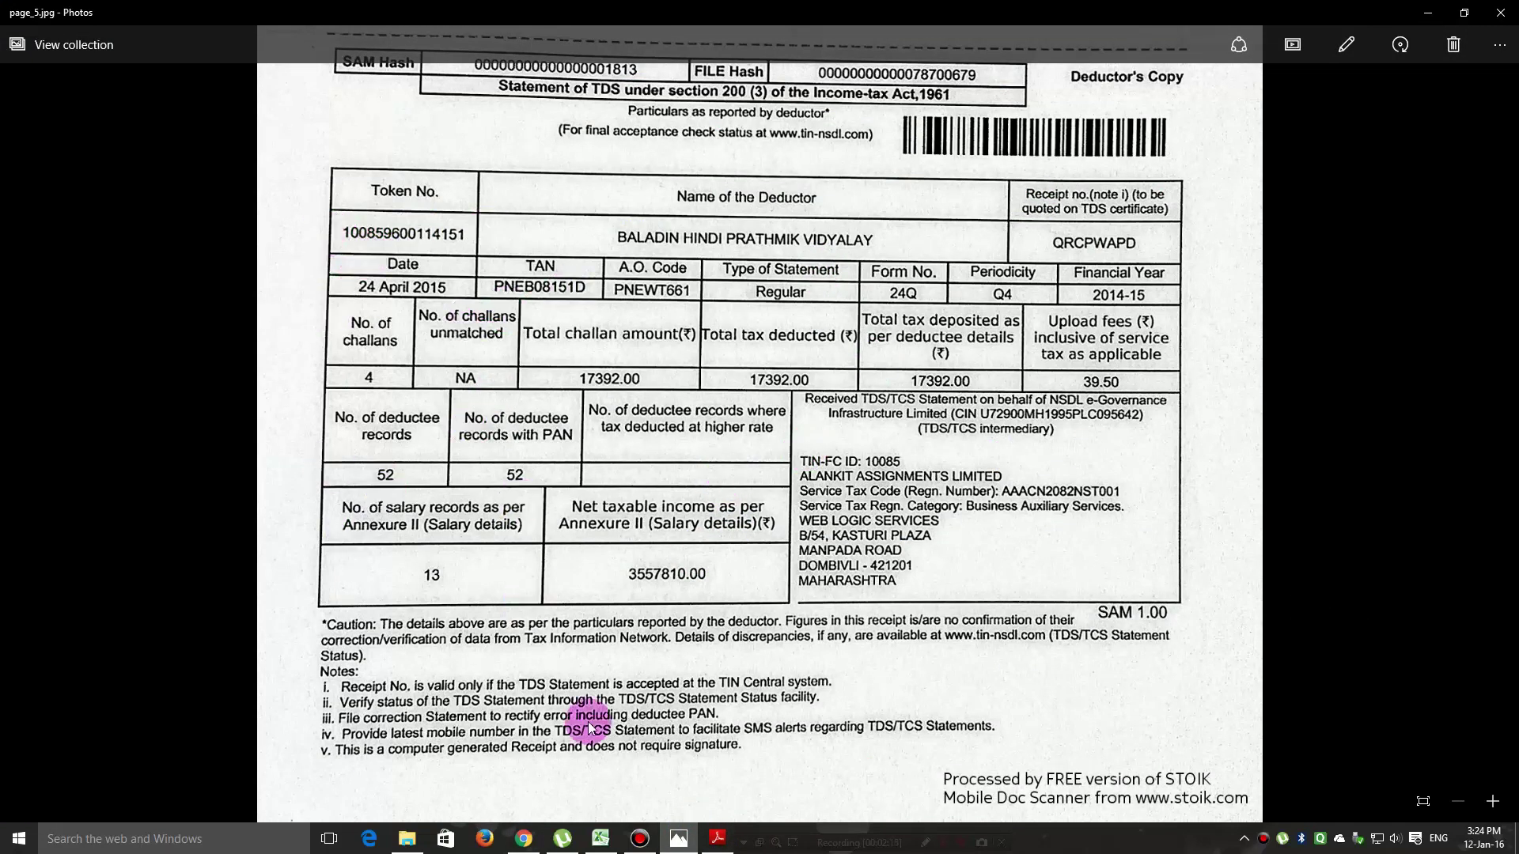
left_click(1428, 13)
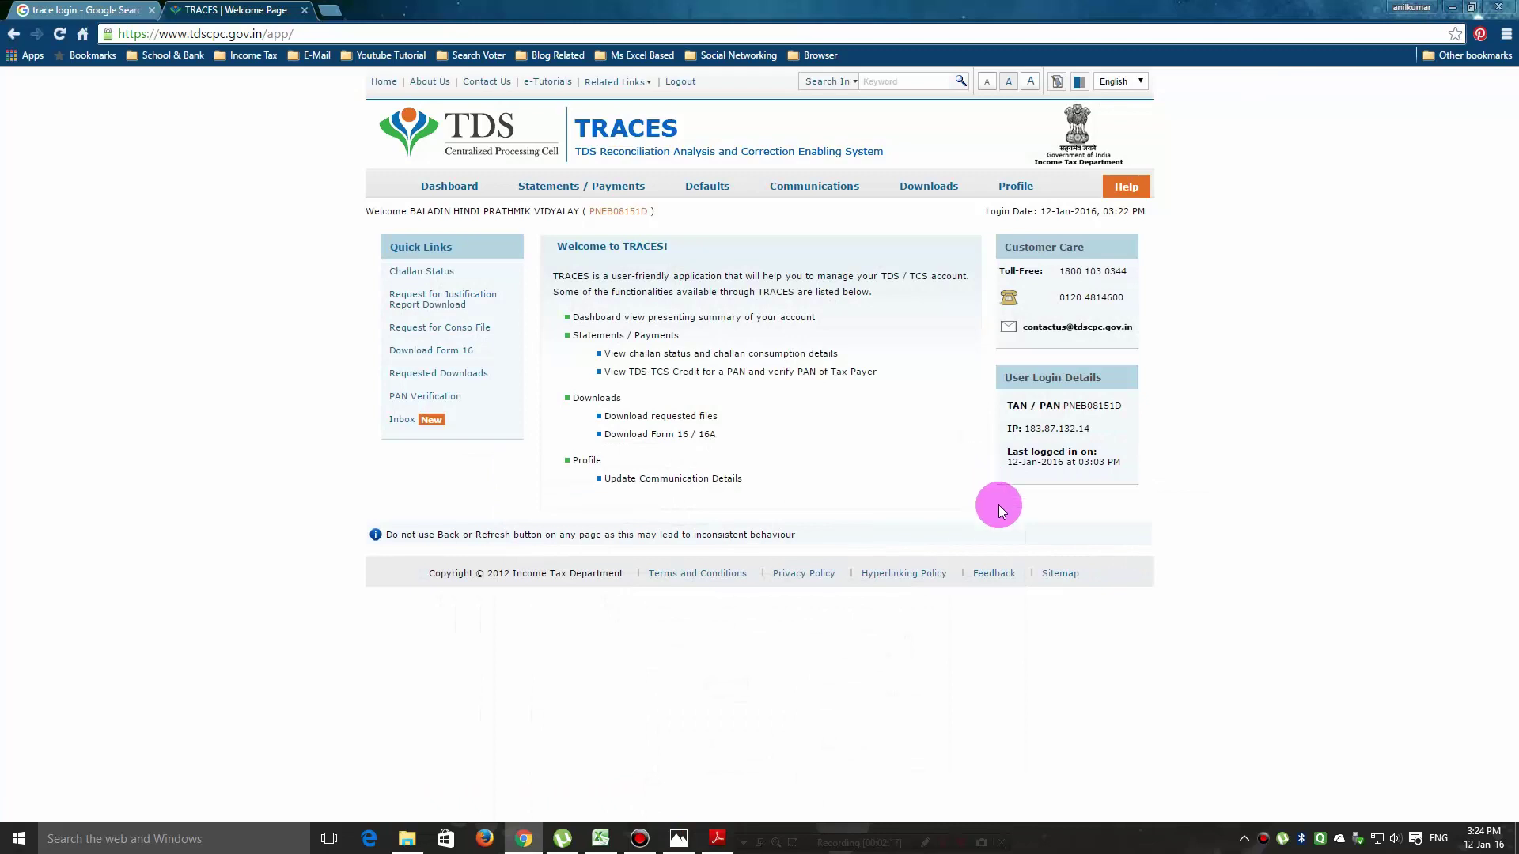
Open the Download Form 16 page via Downloads and dismiss the stray developer tools panel.
mouse_move(945, 192)
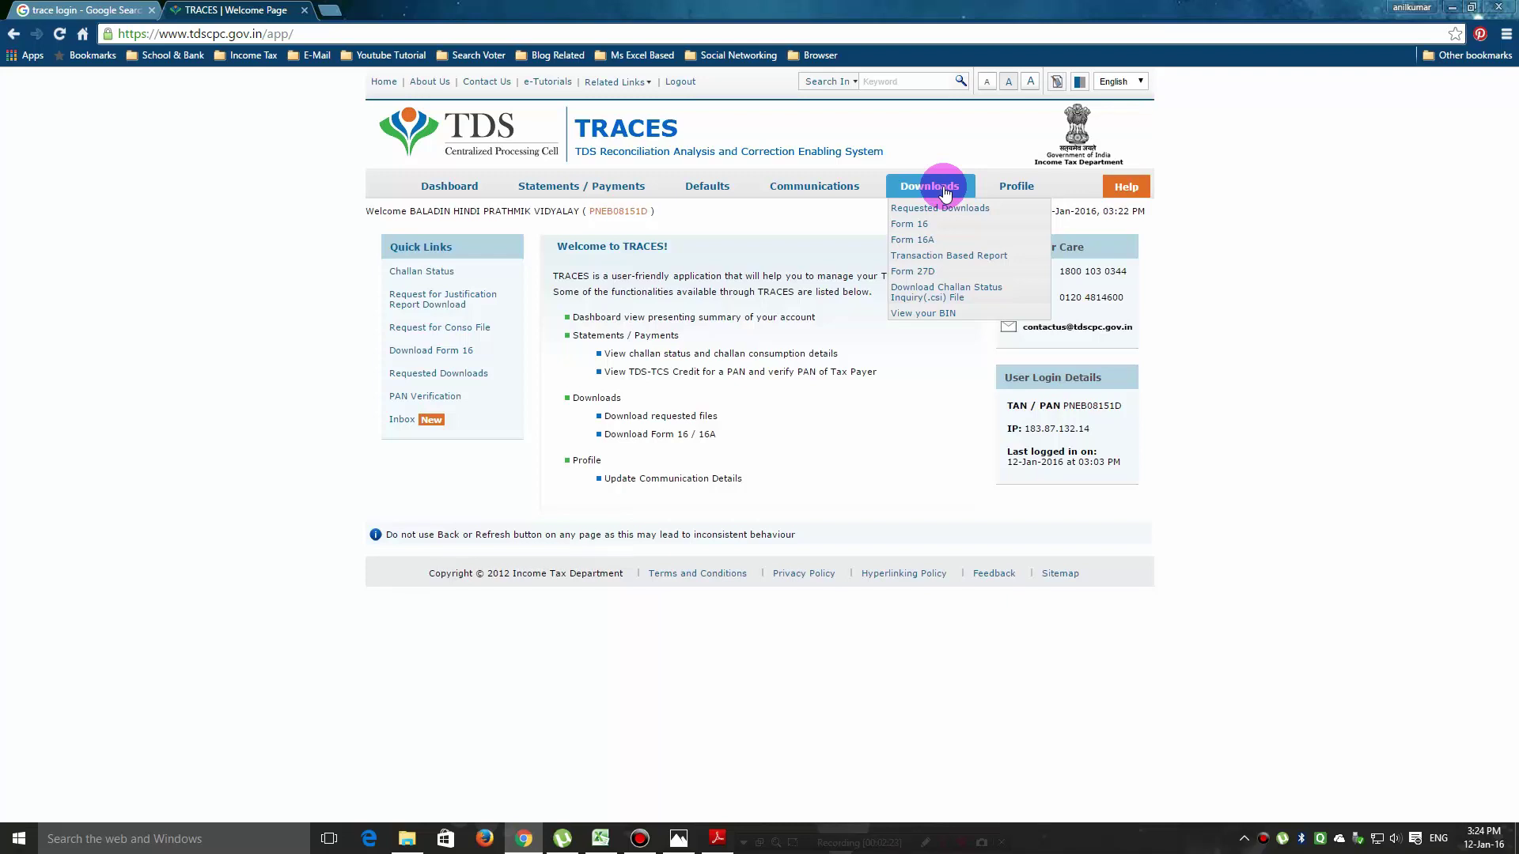
left_click(916, 226)
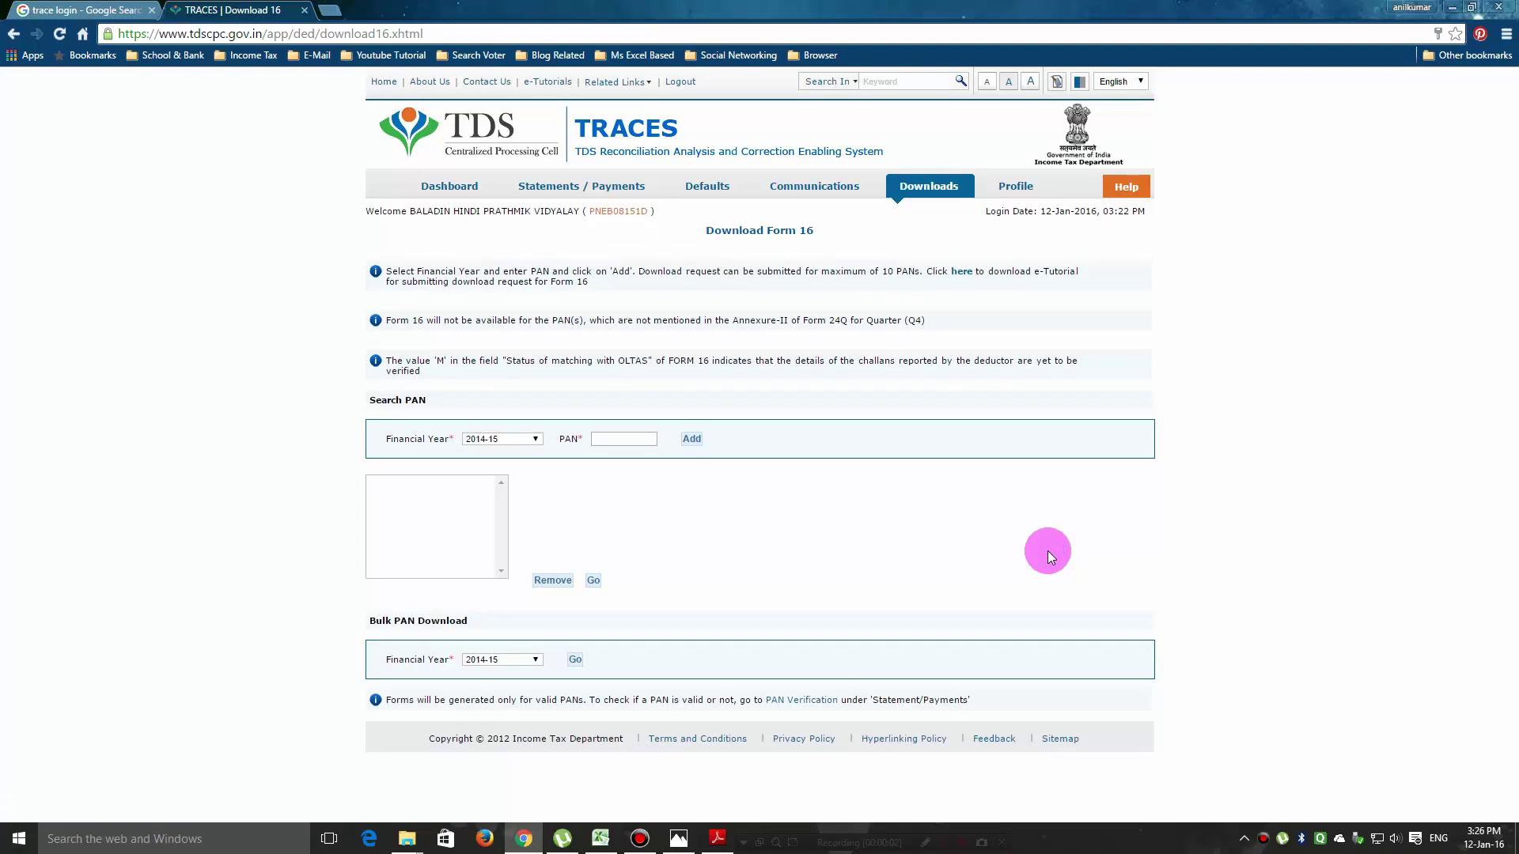
mouse_move(923, 193)
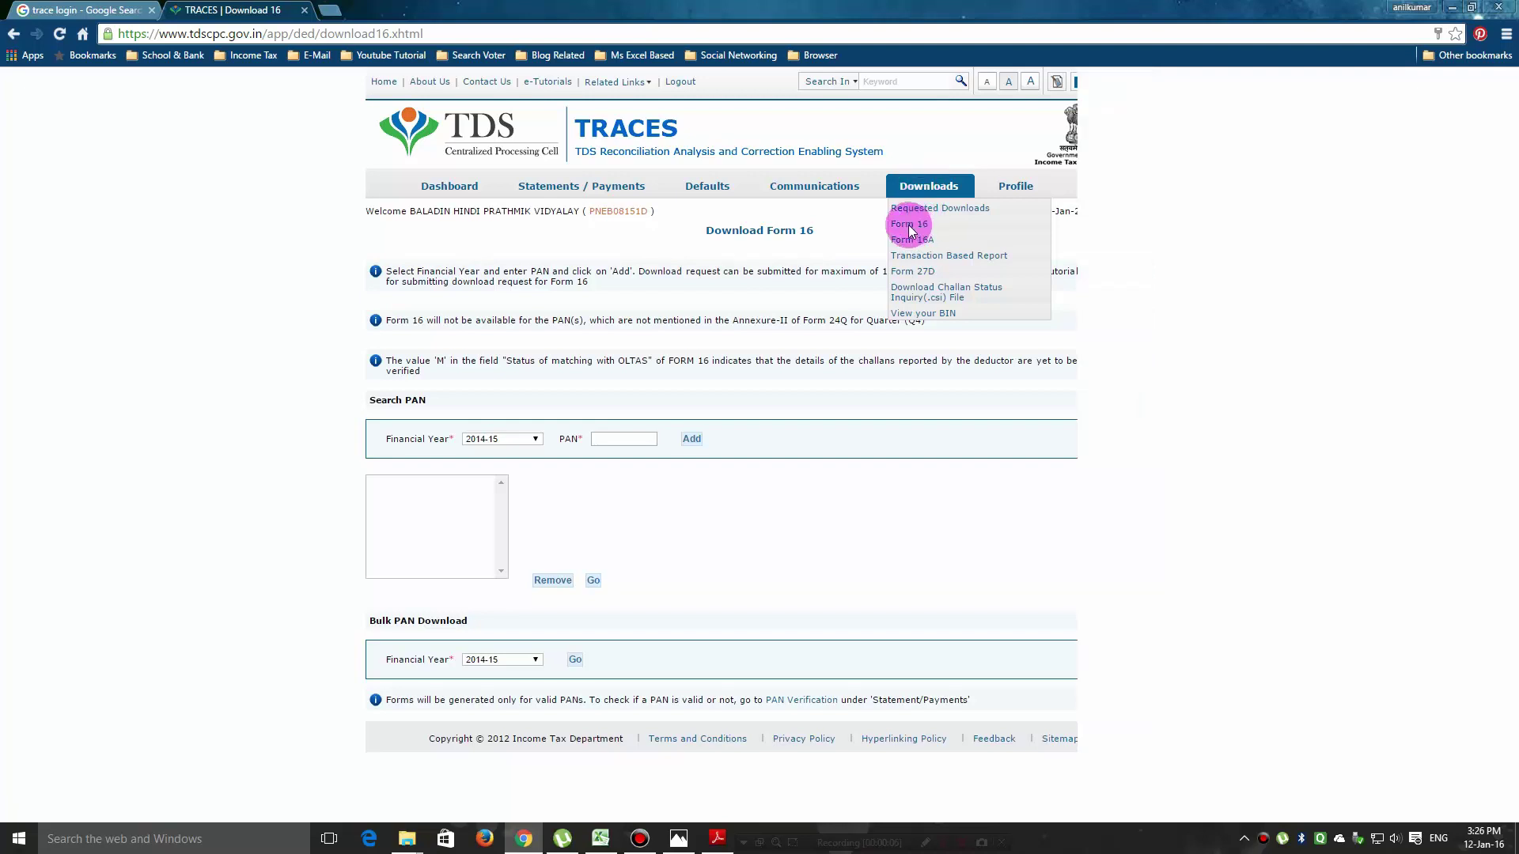
key("F12")
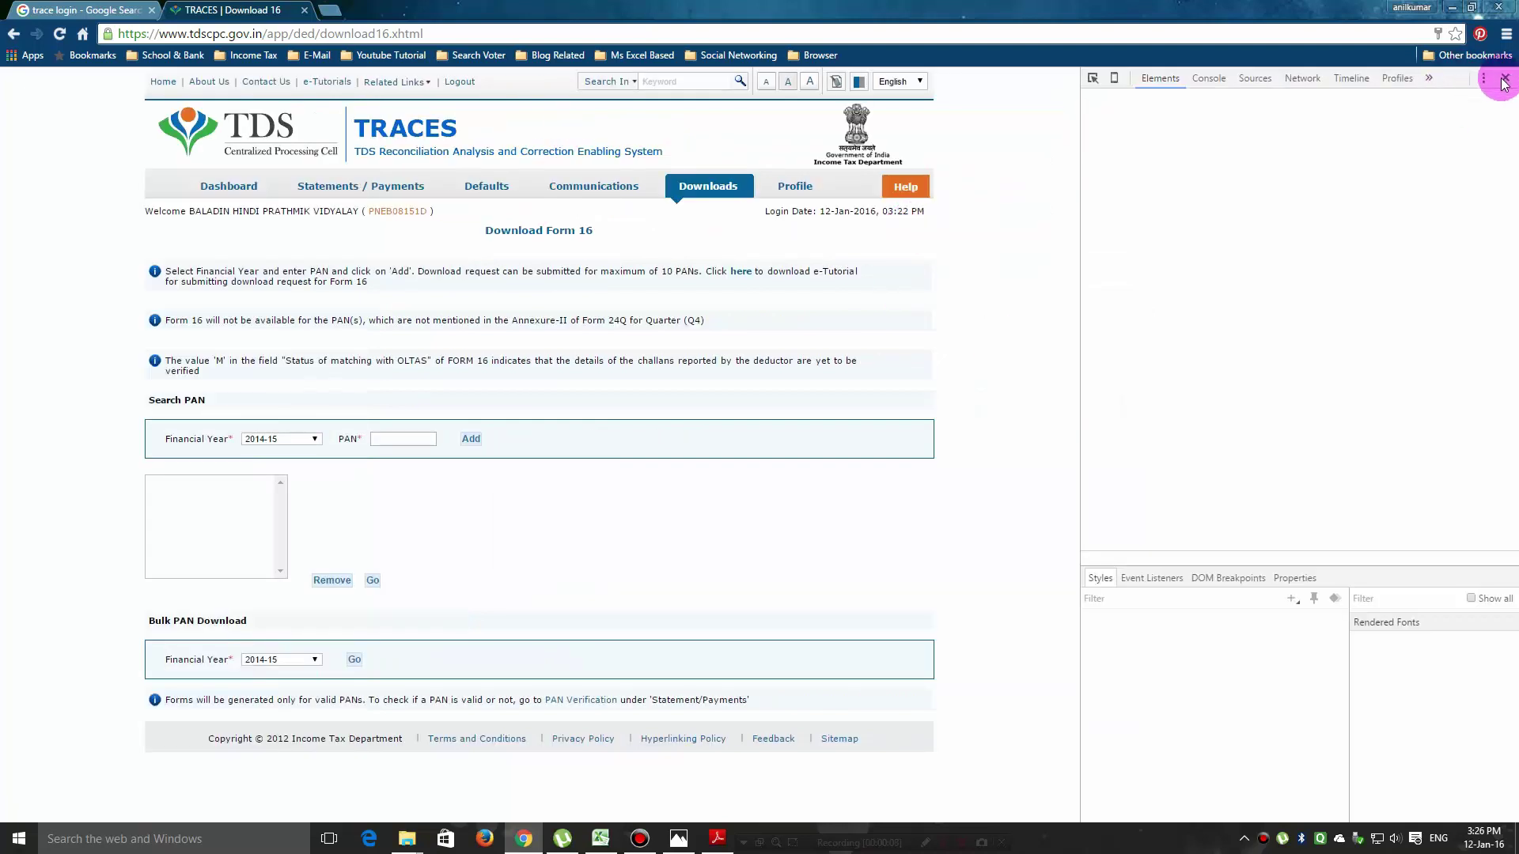
left_click(1506, 80)
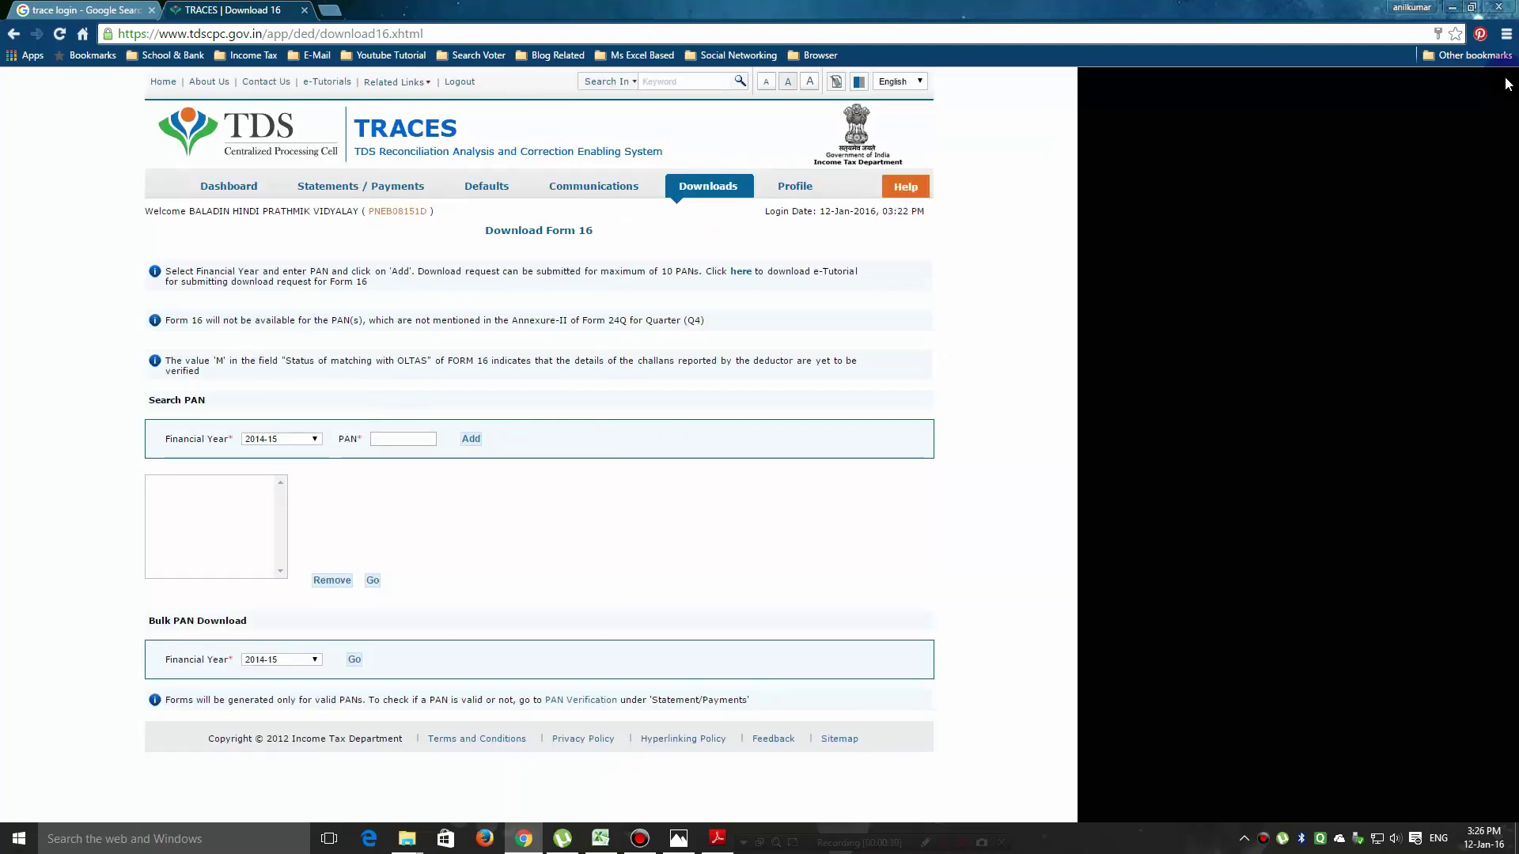
left_click(932, 194)
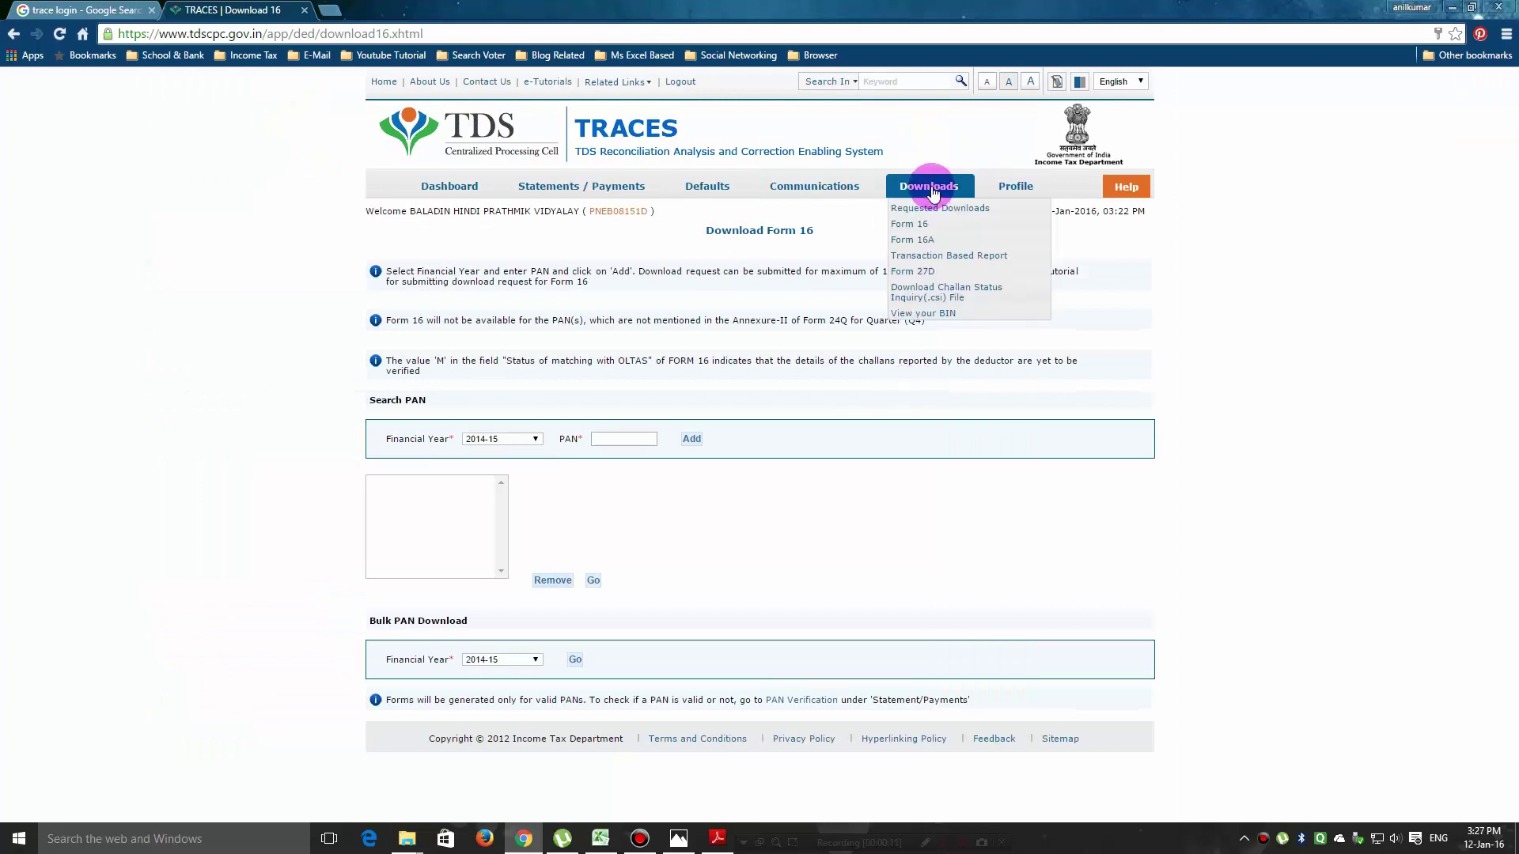
Clear the autofilled PAN and request the bulk Form 16 download for financial year 2014-15.
left_click(915, 224)
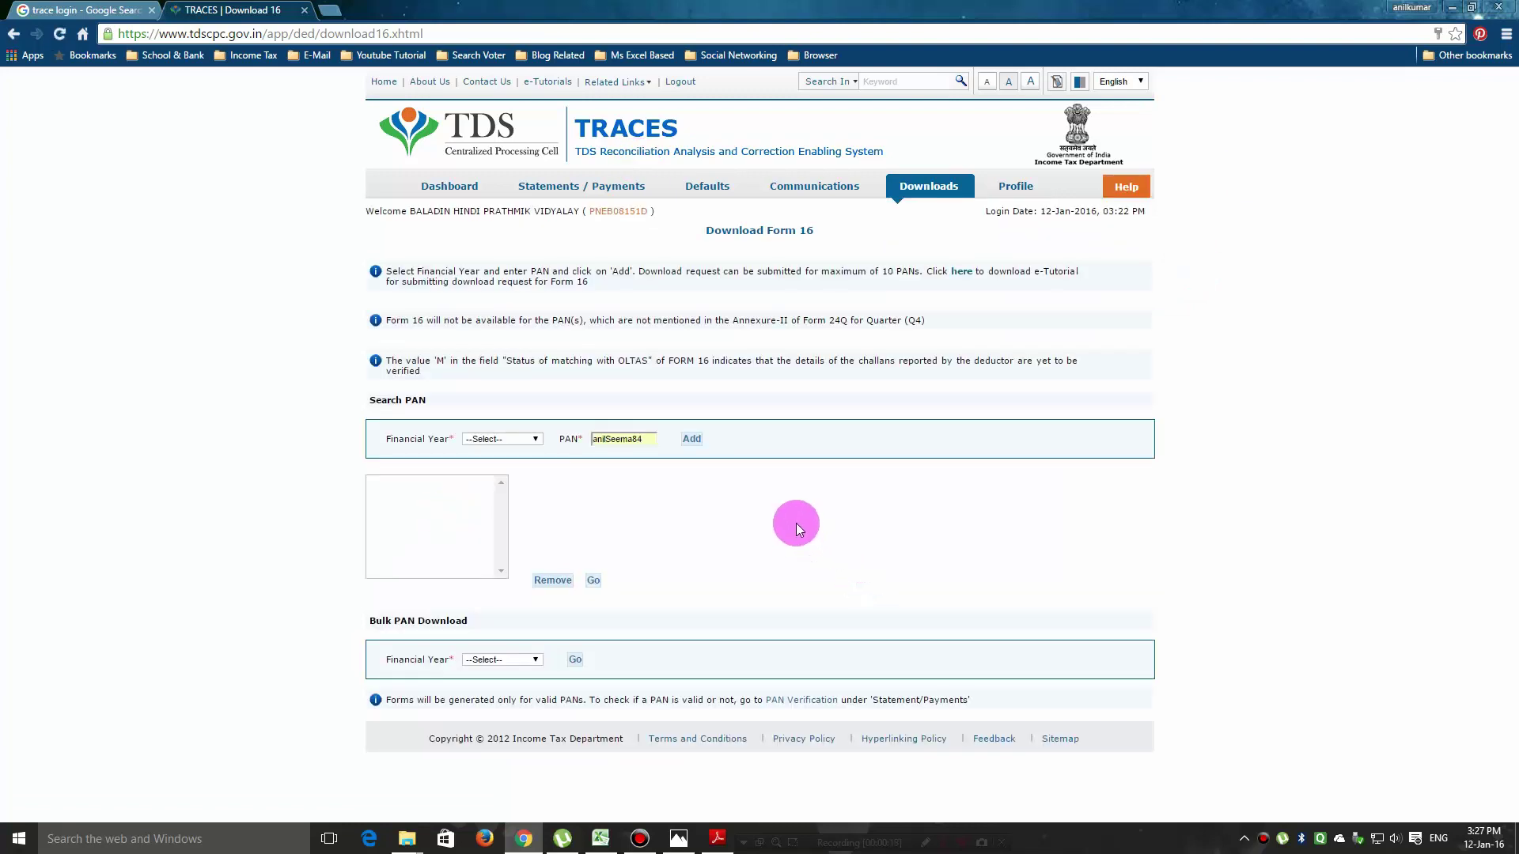
left_click_drag(644, 440, 553, 447)
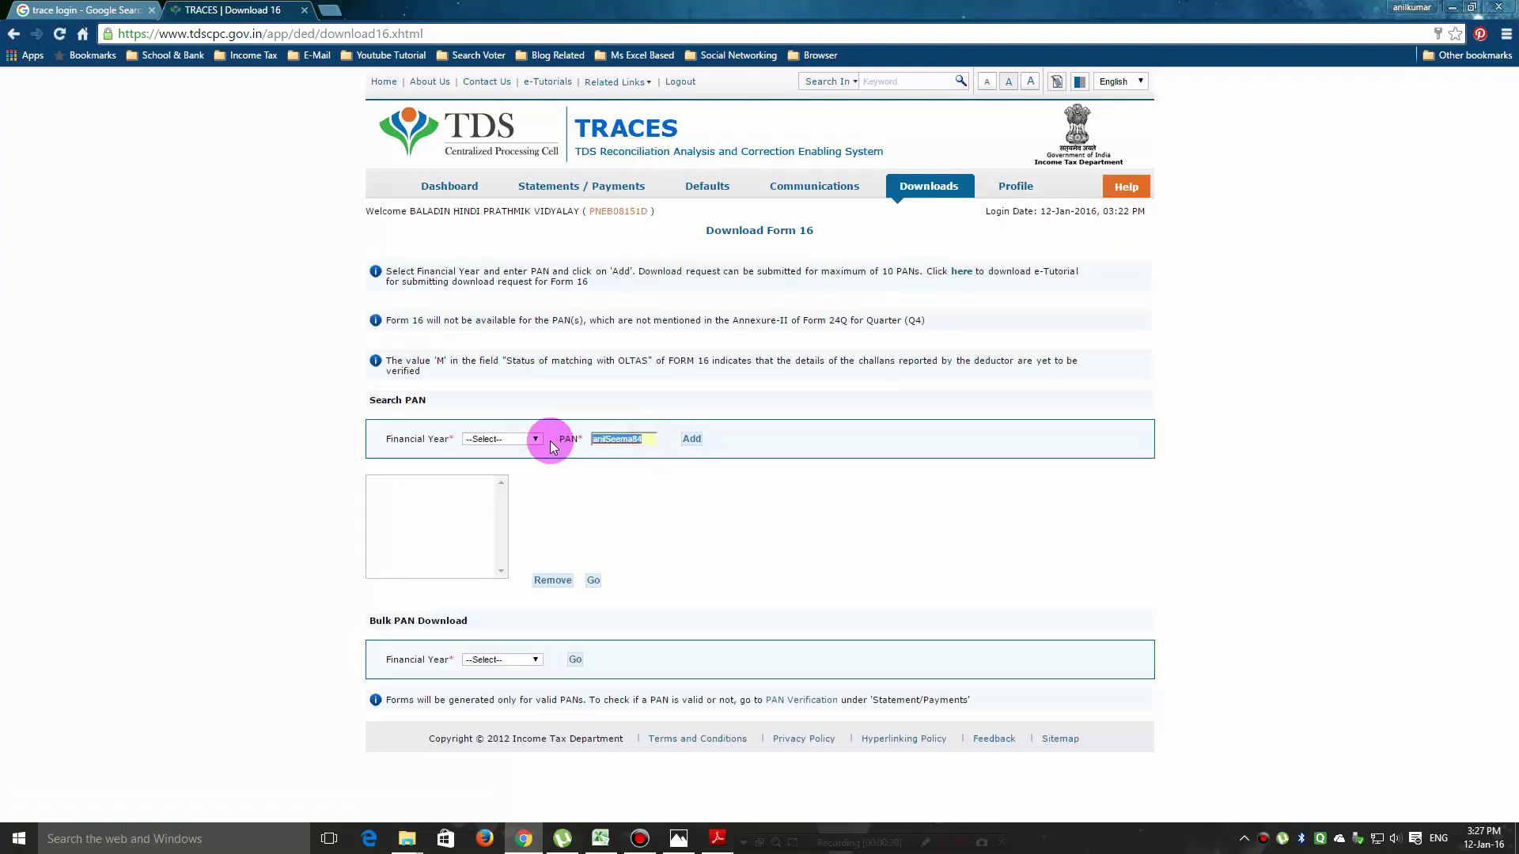
key("BackSpace")
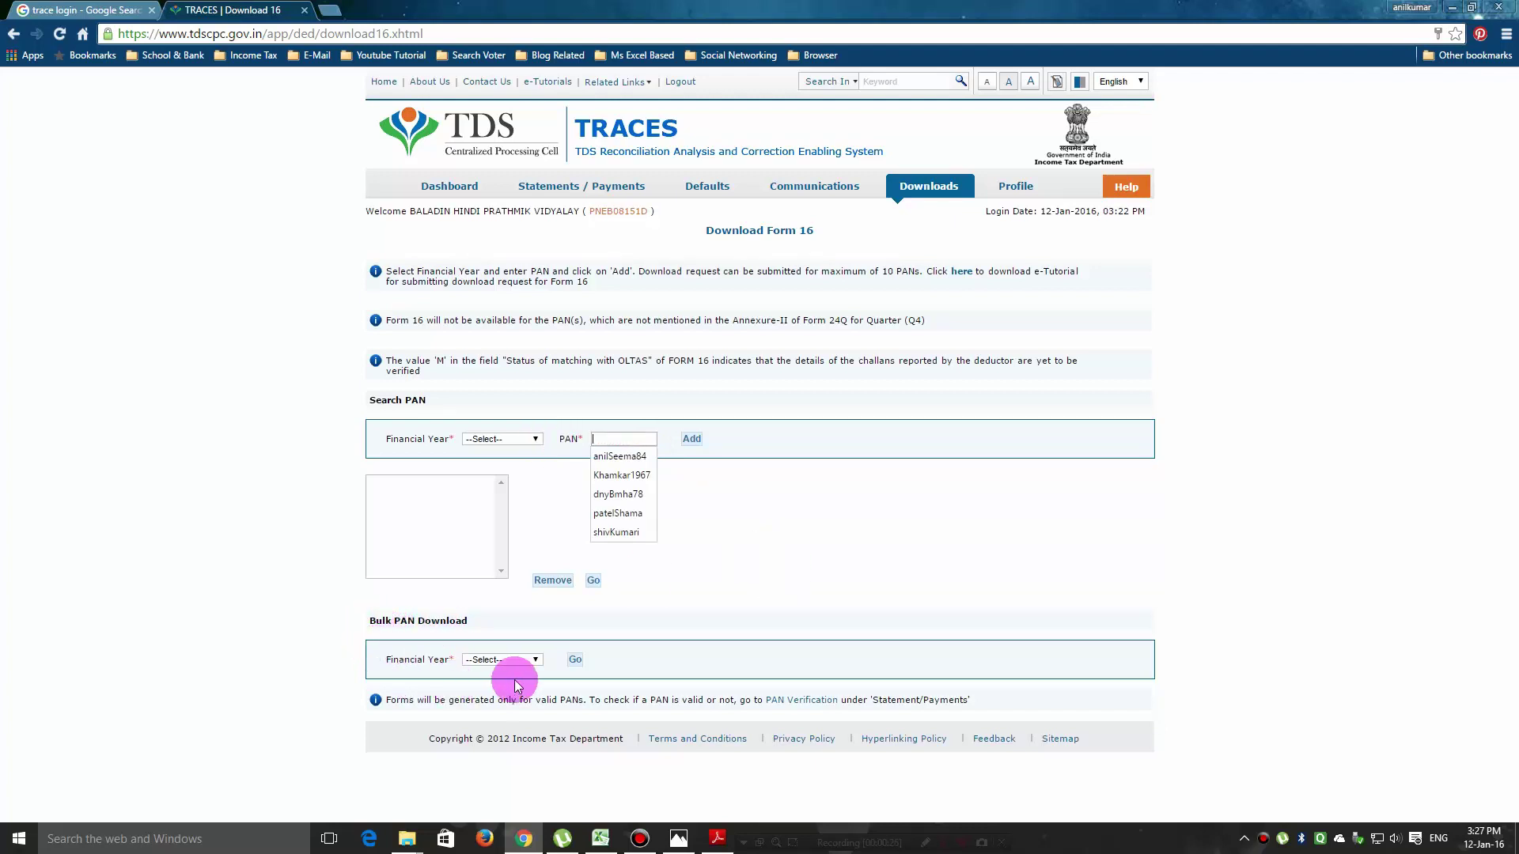
left_click(530, 659)
left_click(492, 762)
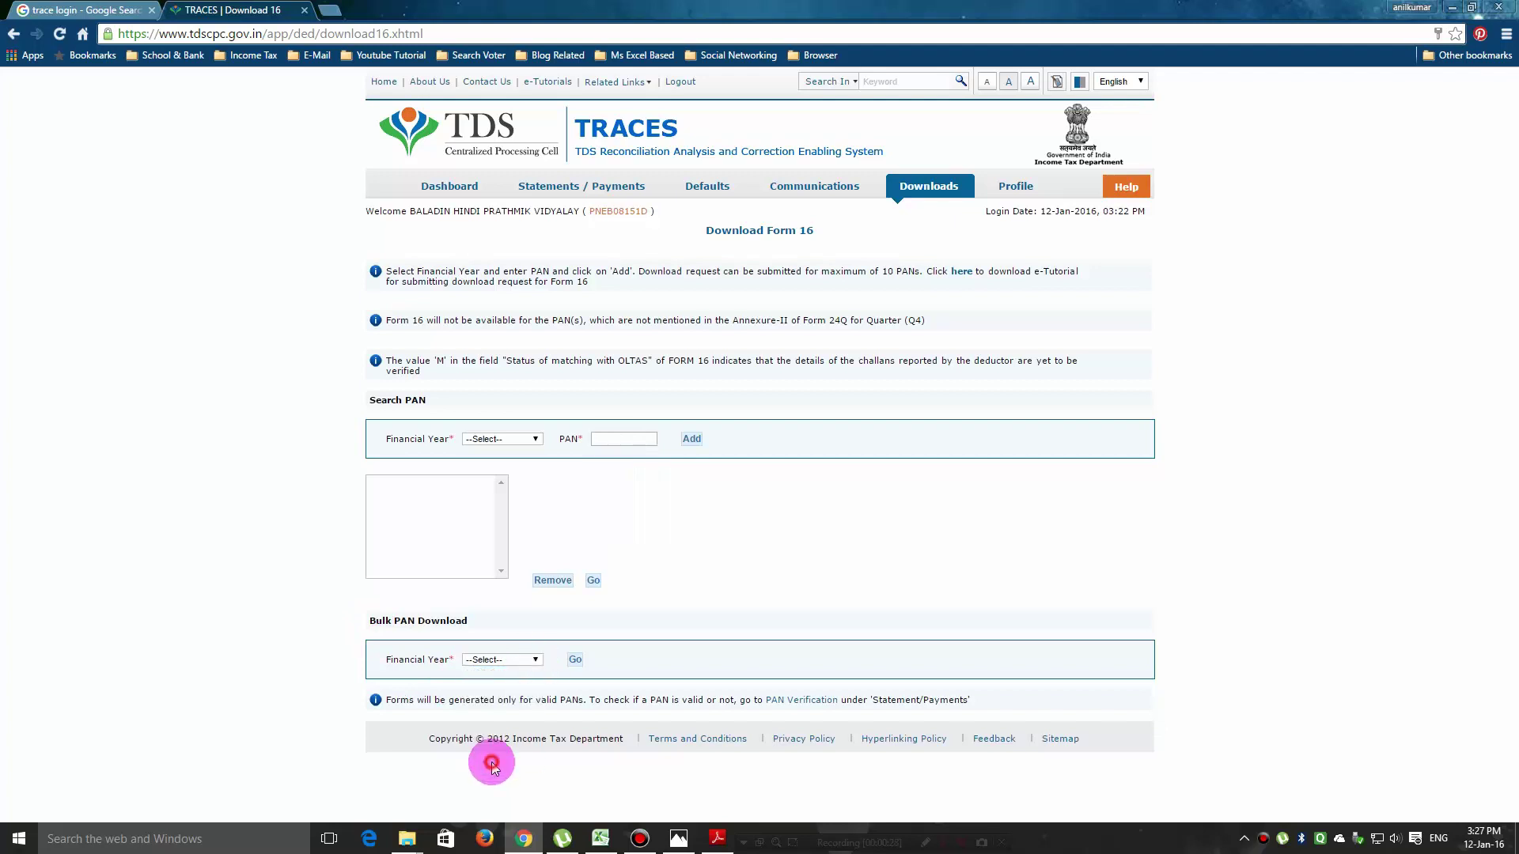
left_click(575, 663)
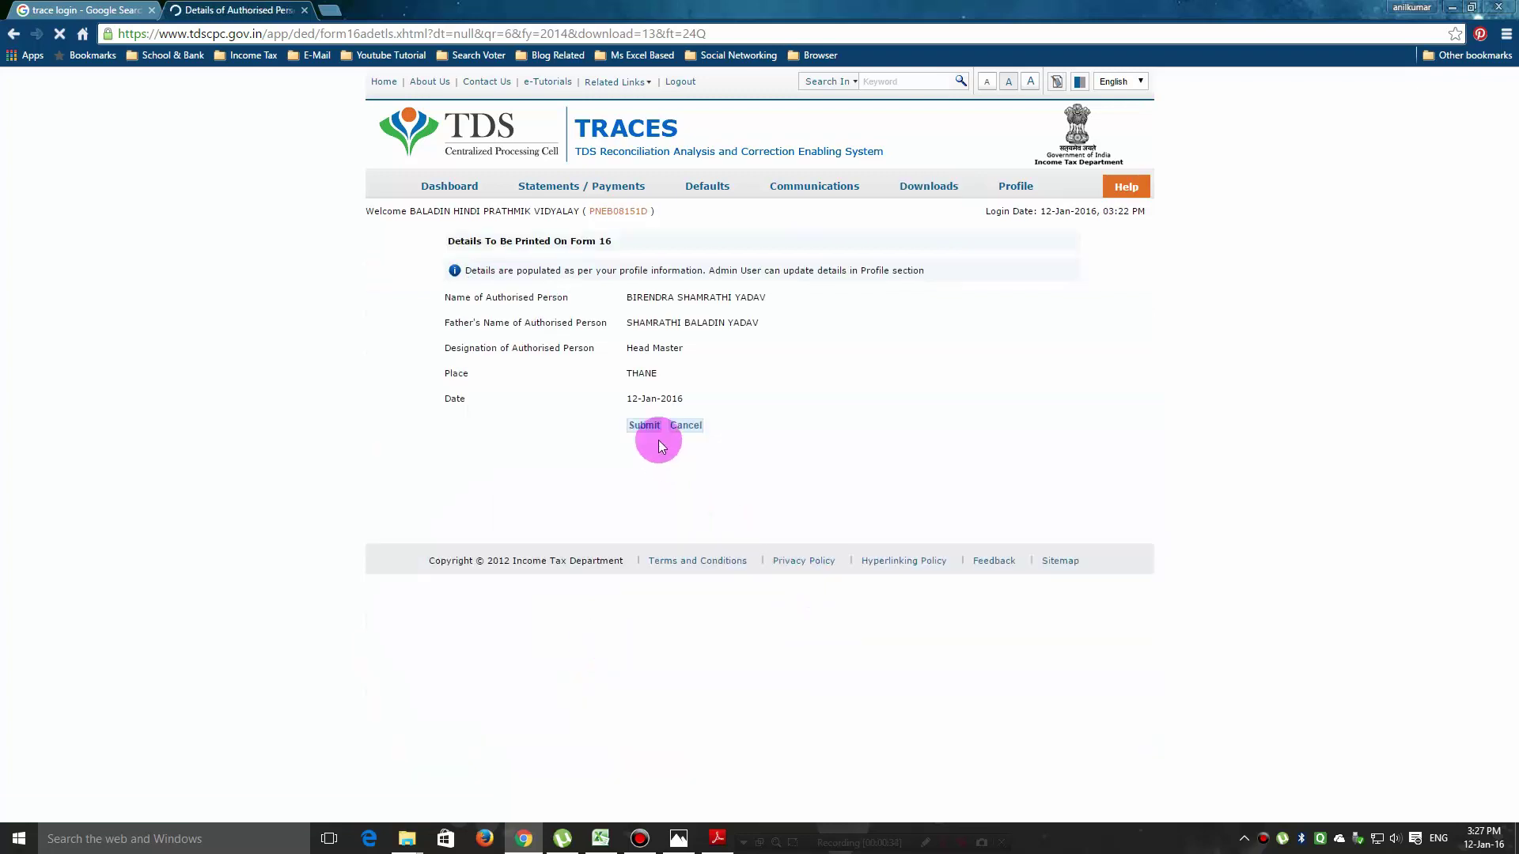
Confirm the authorised-person details and review the Form 24Q Q4 2014-15 validation form.
left_click(644, 428)
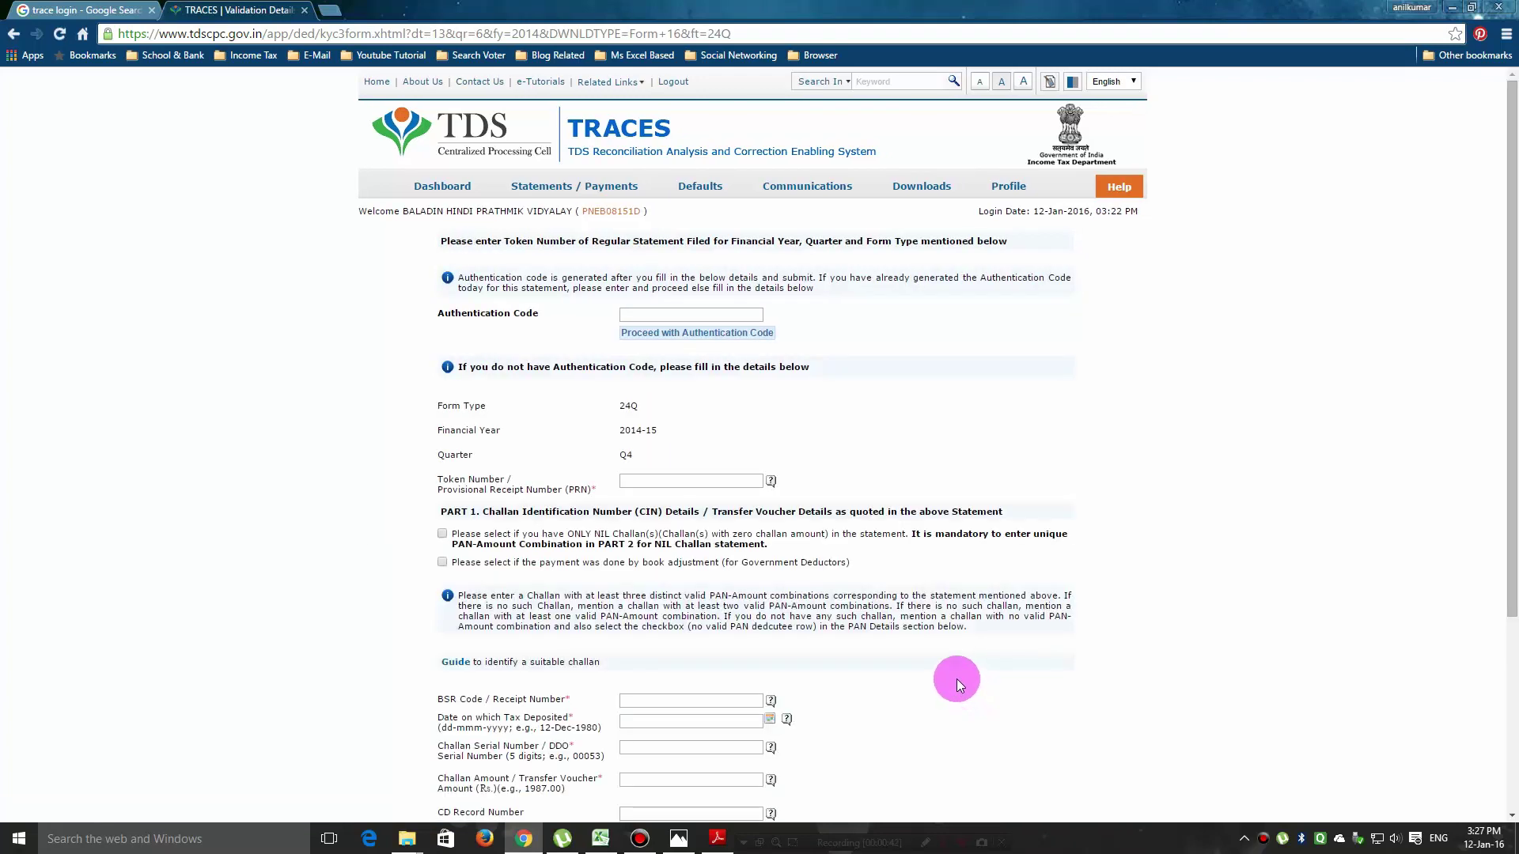
scroll(956, 677, "down", 4)
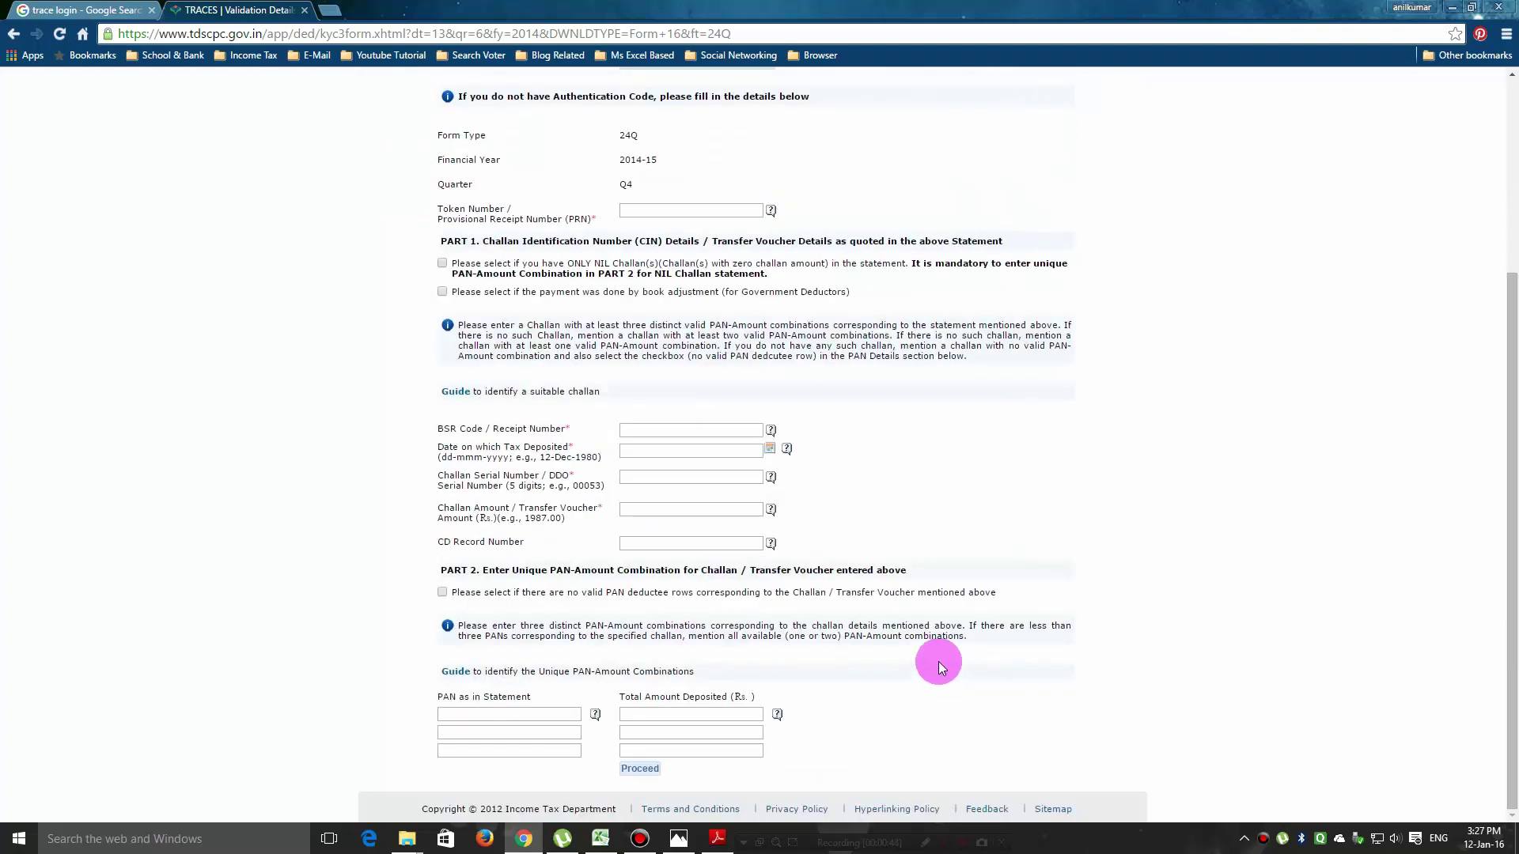
scroll(625, 448, "up", 1)
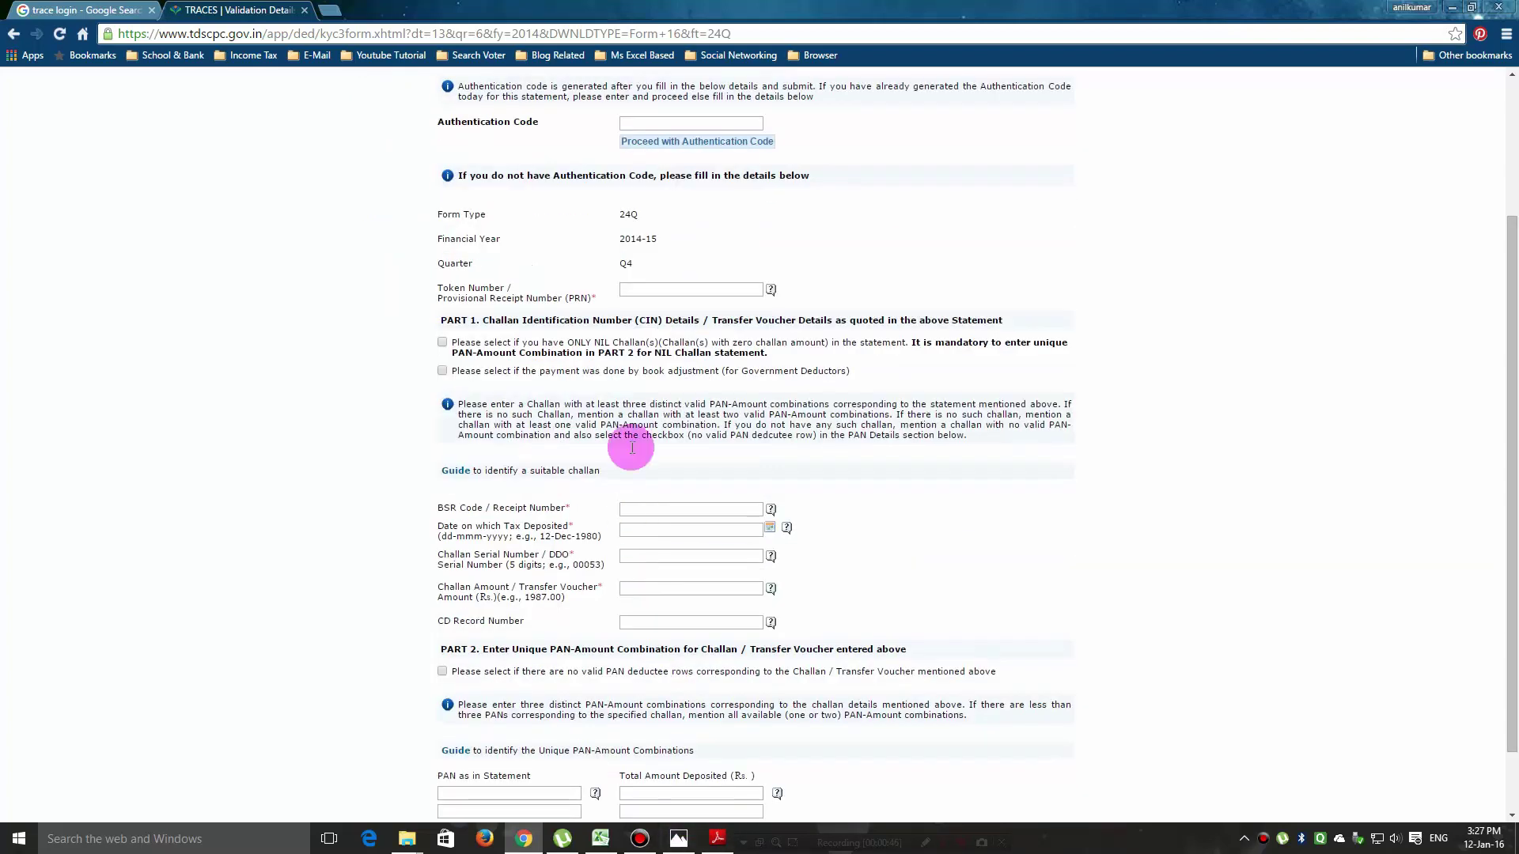
left_click(718, 838)
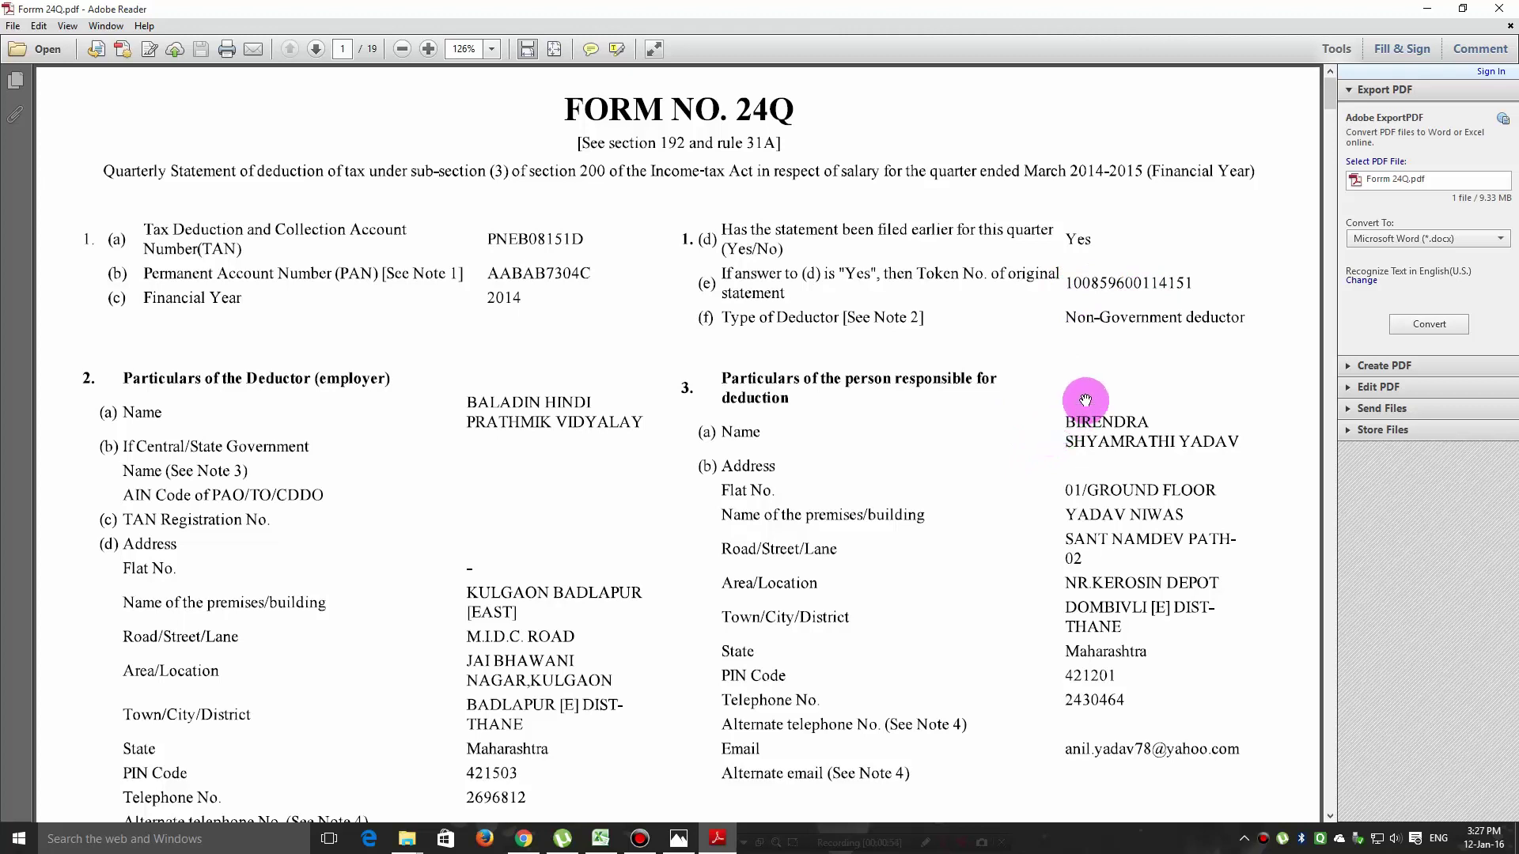
left_click(523, 839)
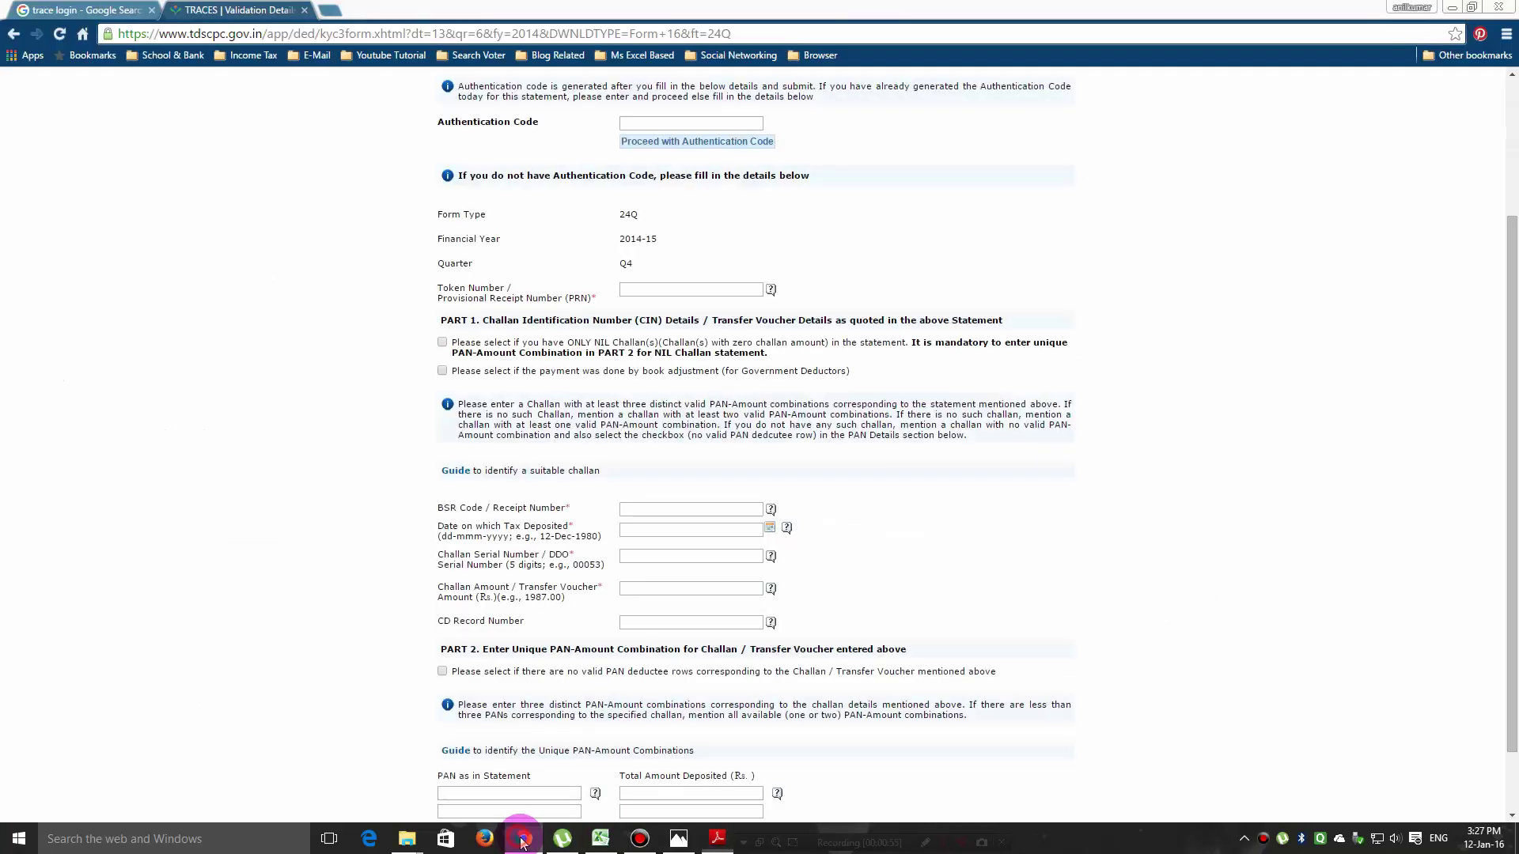
Enter the statement's provisional receipt number as the Token Number, cross-checking Form 24Q.pdf.
left_click(662, 289)
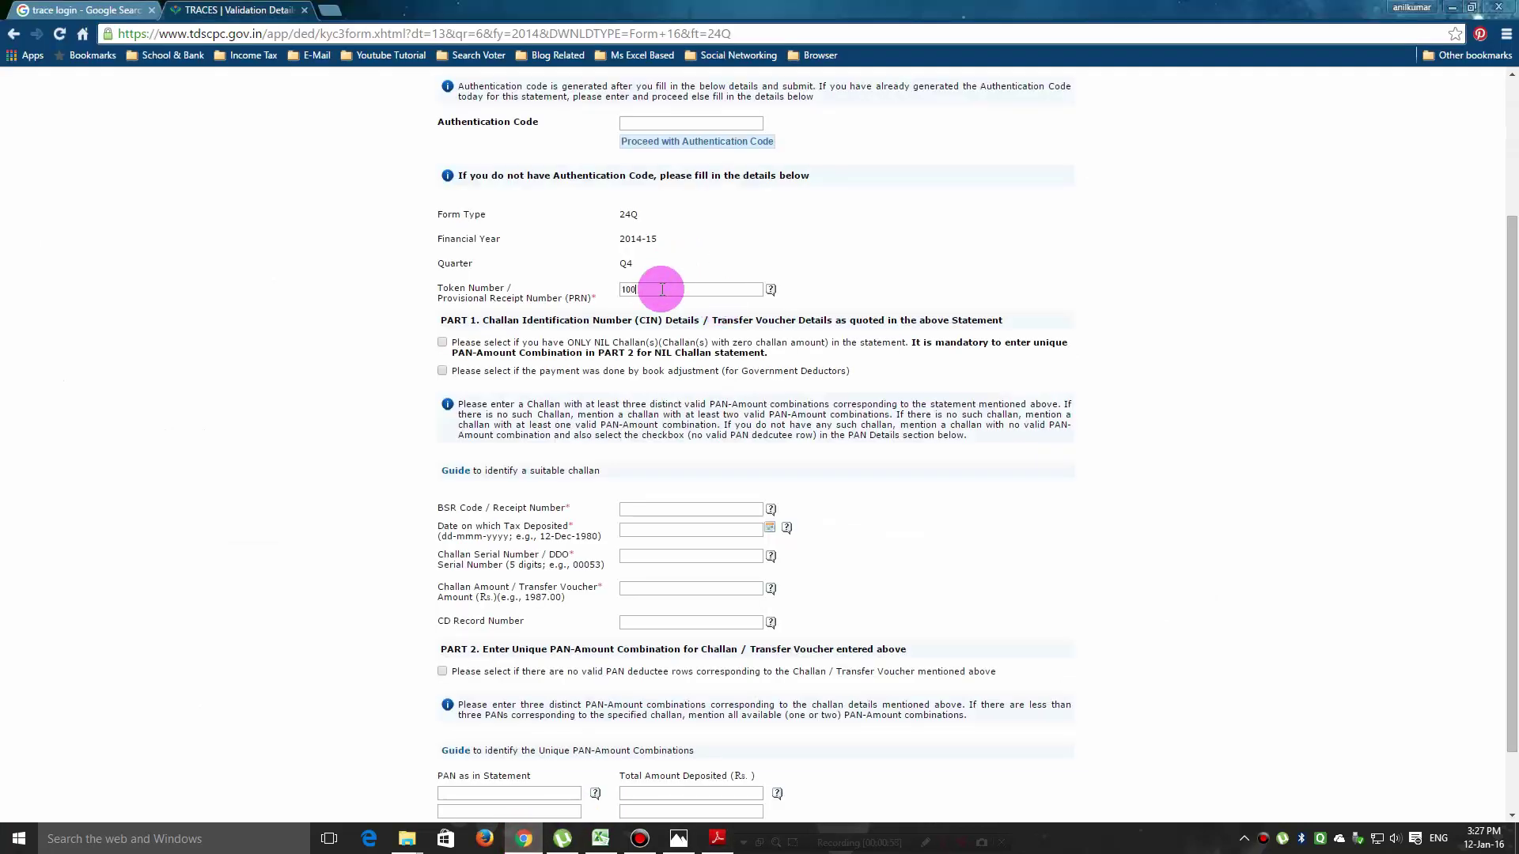
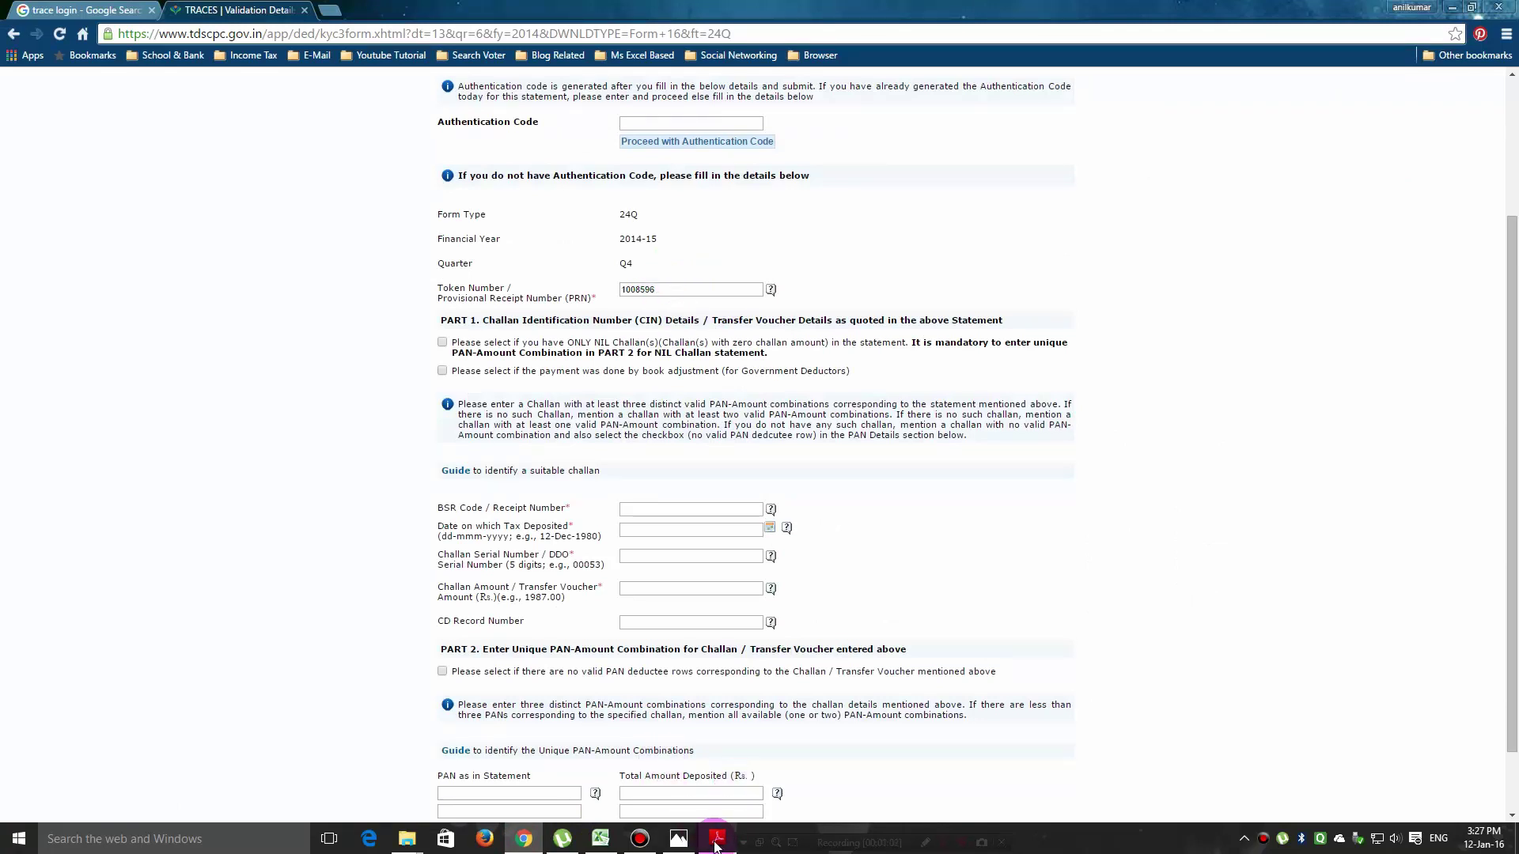
mouse_move(714, 840)
mouse_move(722, 781)
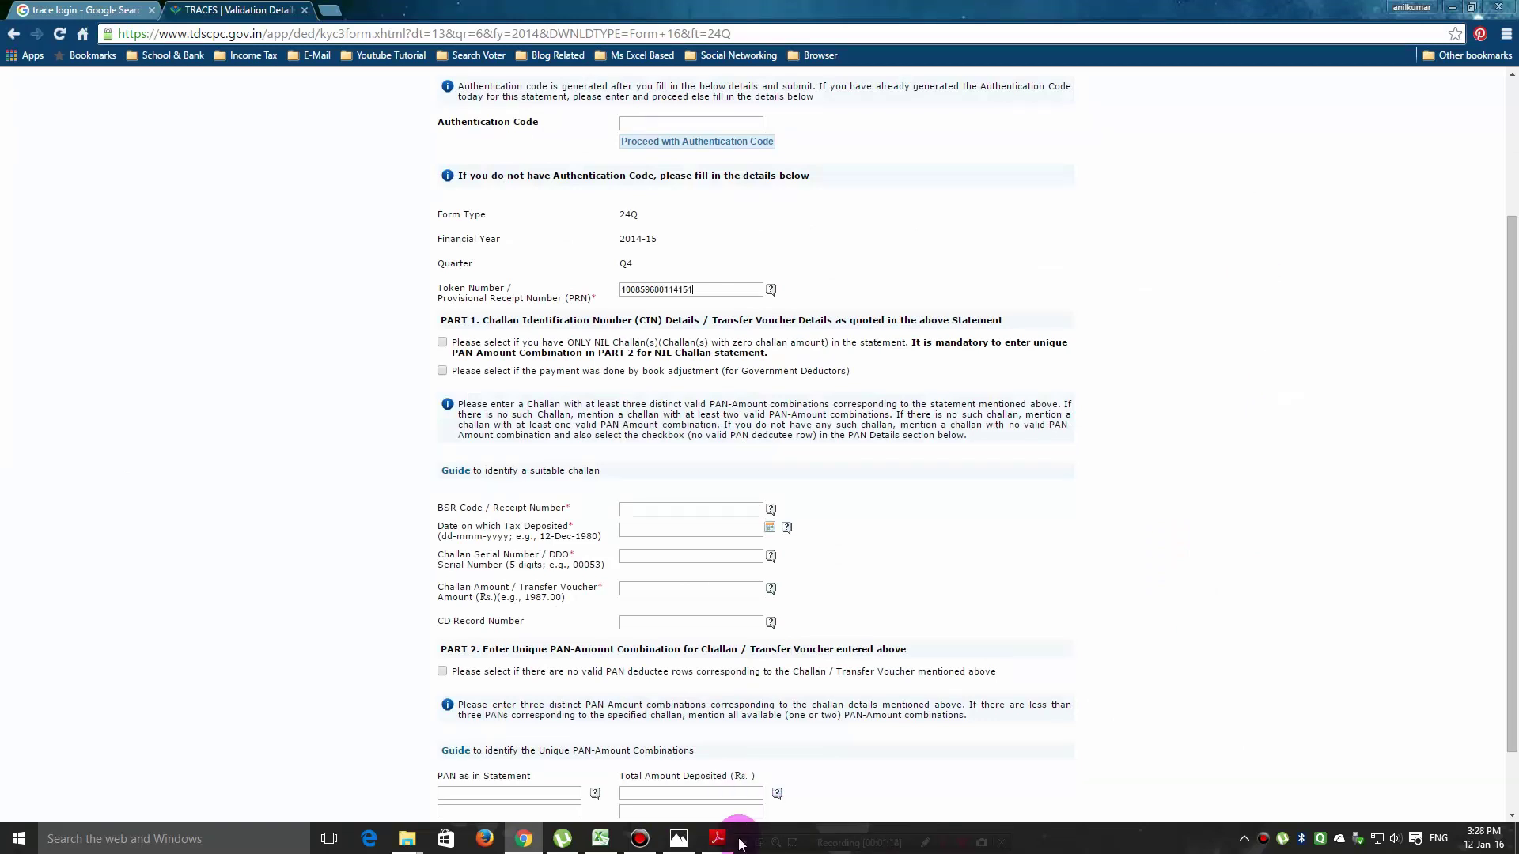
mouse_move(758, 760)
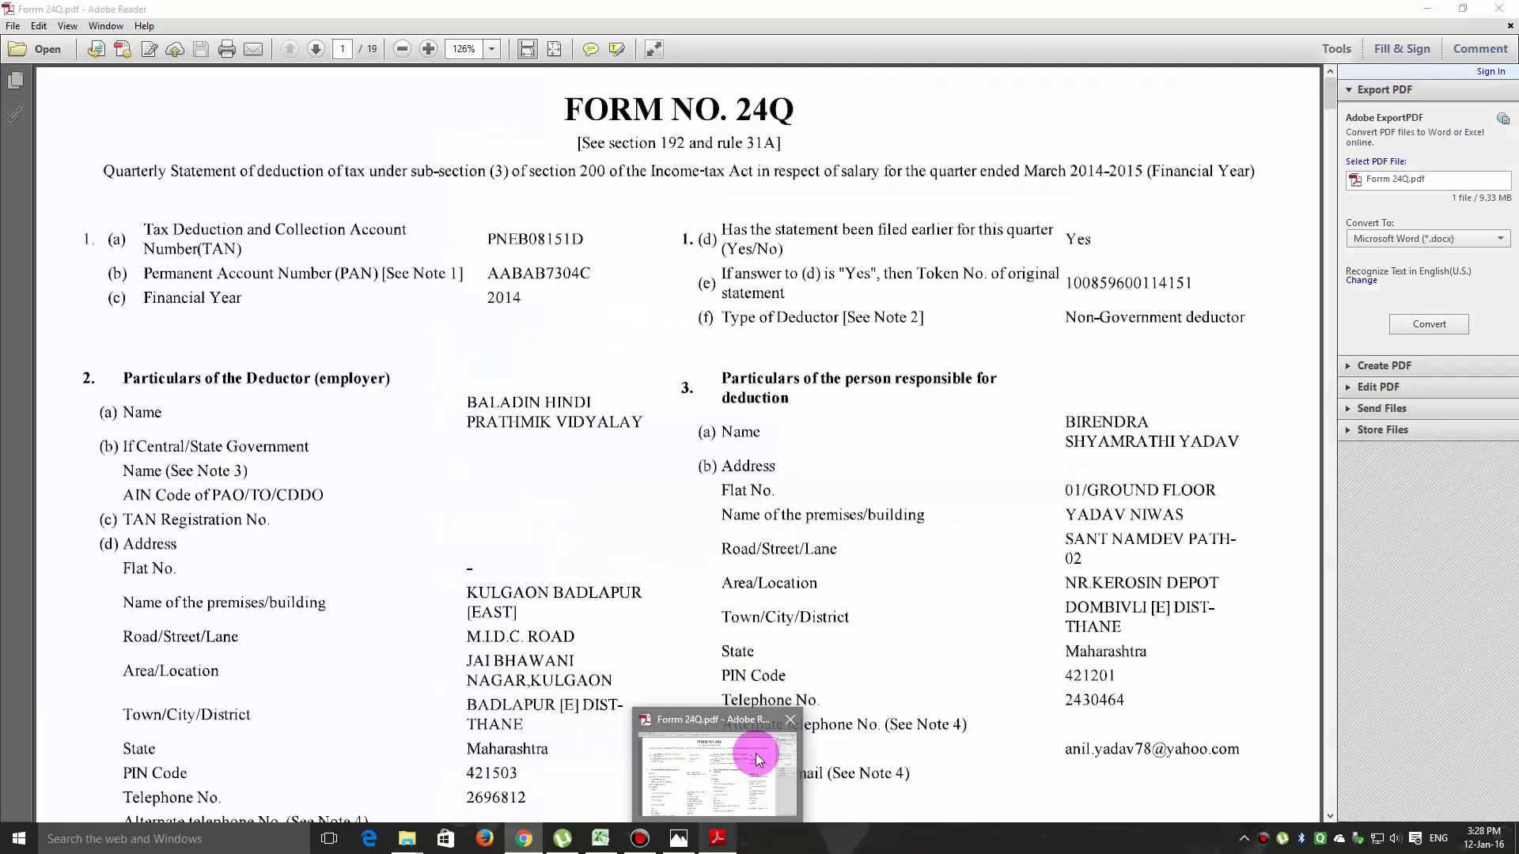
left_click(757, 760)
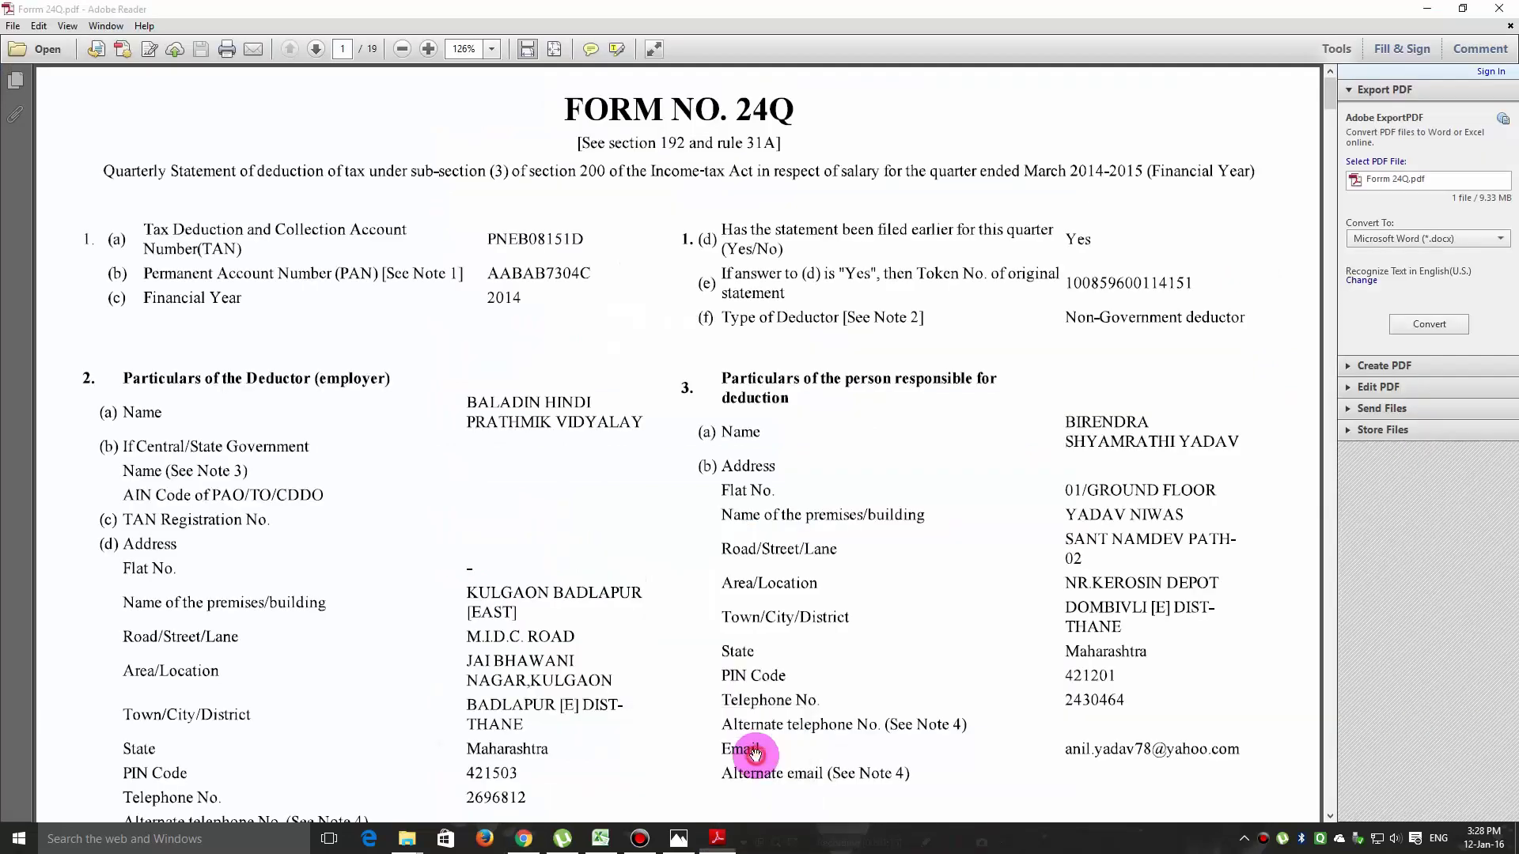
left_click(524, 838)
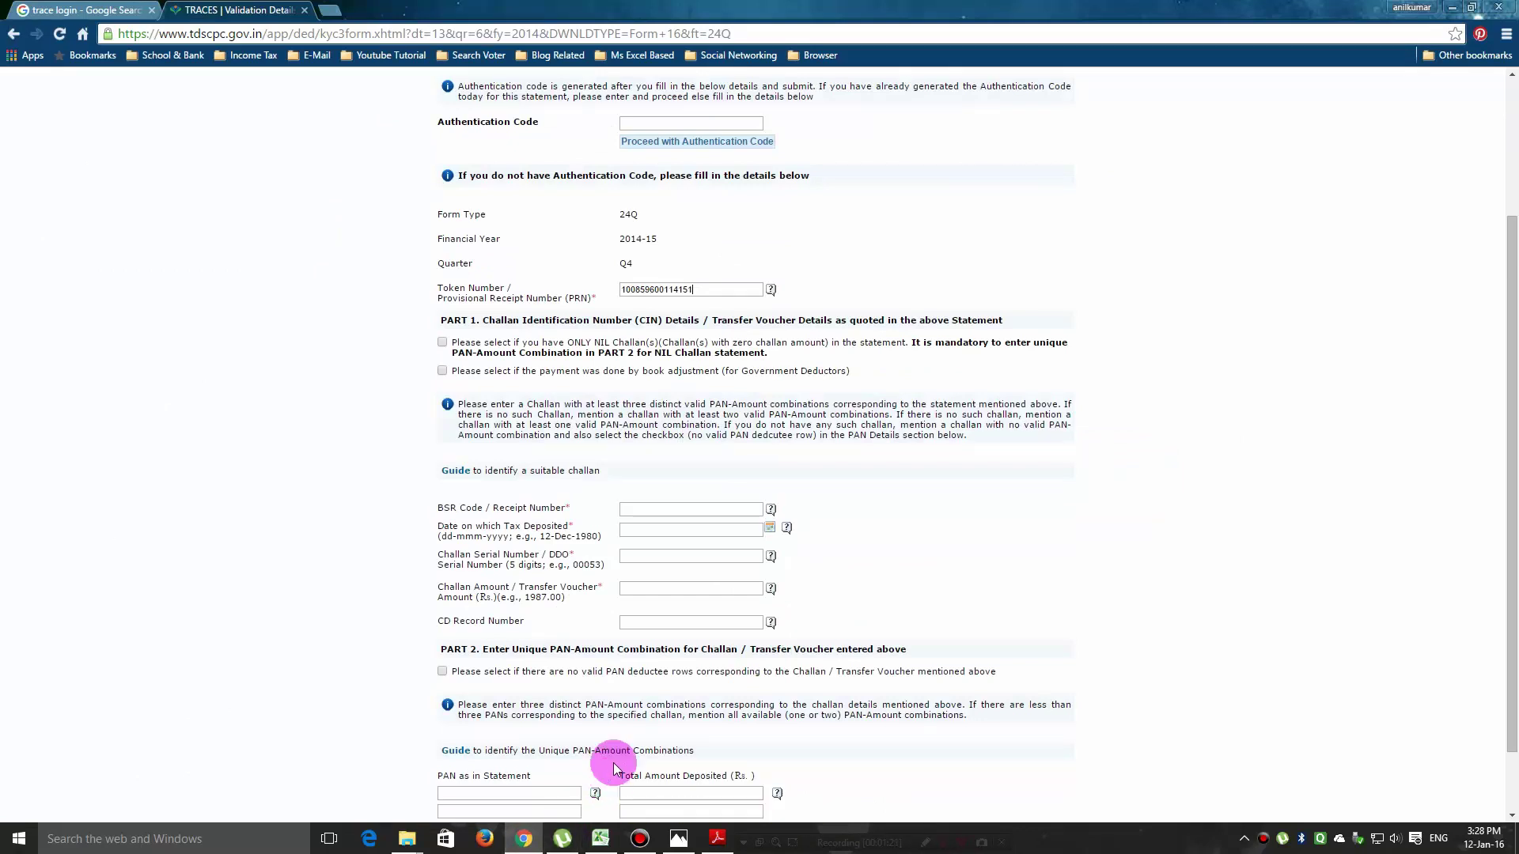
scroll(615, 736, "down", 2)
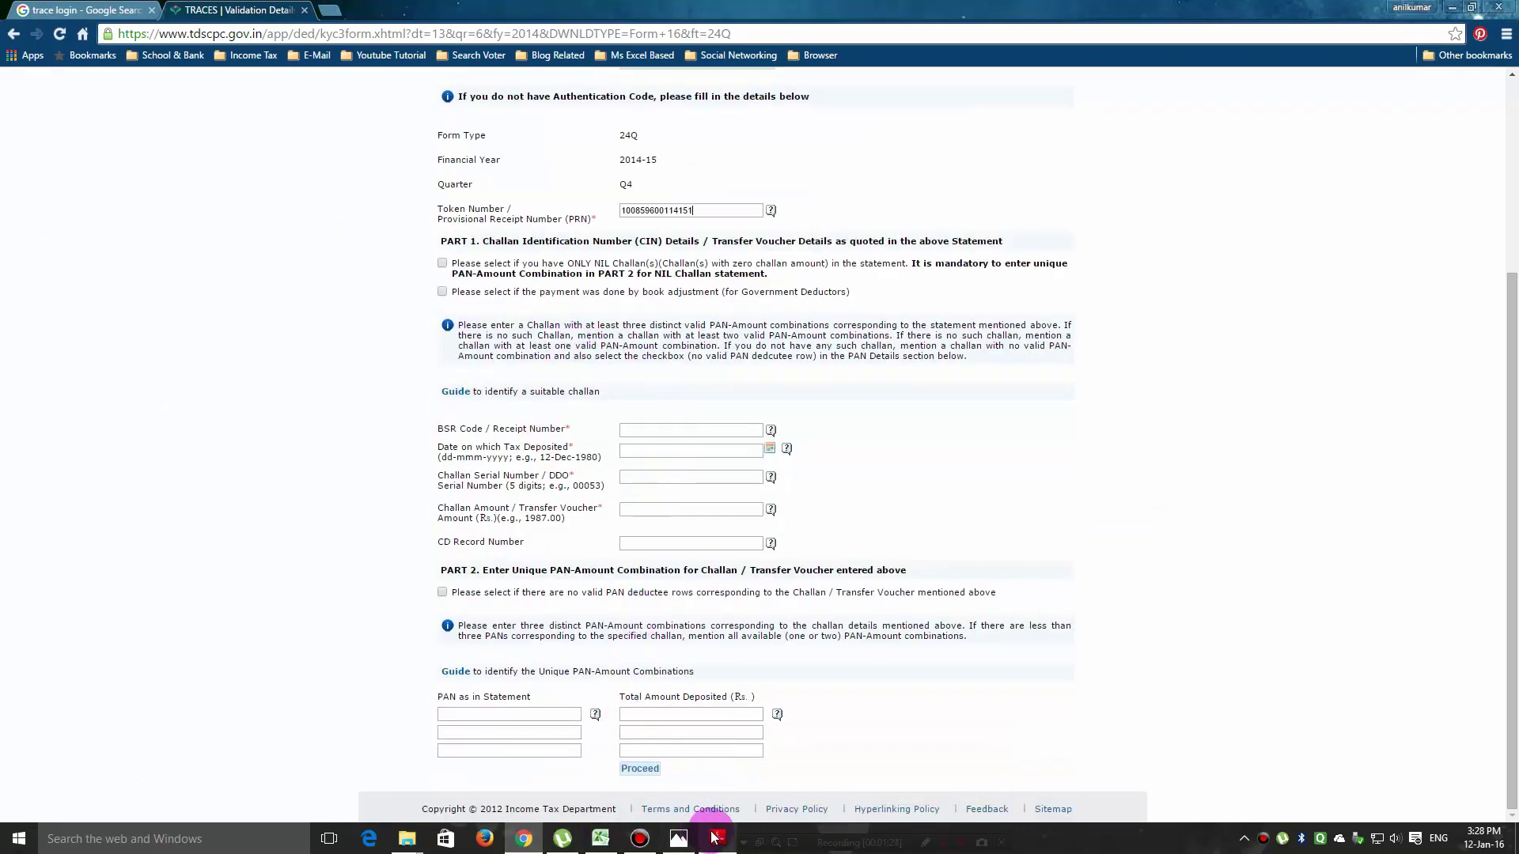
Scroll Form 24Q.pdf to section 4's challan table to read the BSR code and challan details.
mouse_move(717, 838)
left_click(745, 753)
scroll(704, 672, "down", 15)
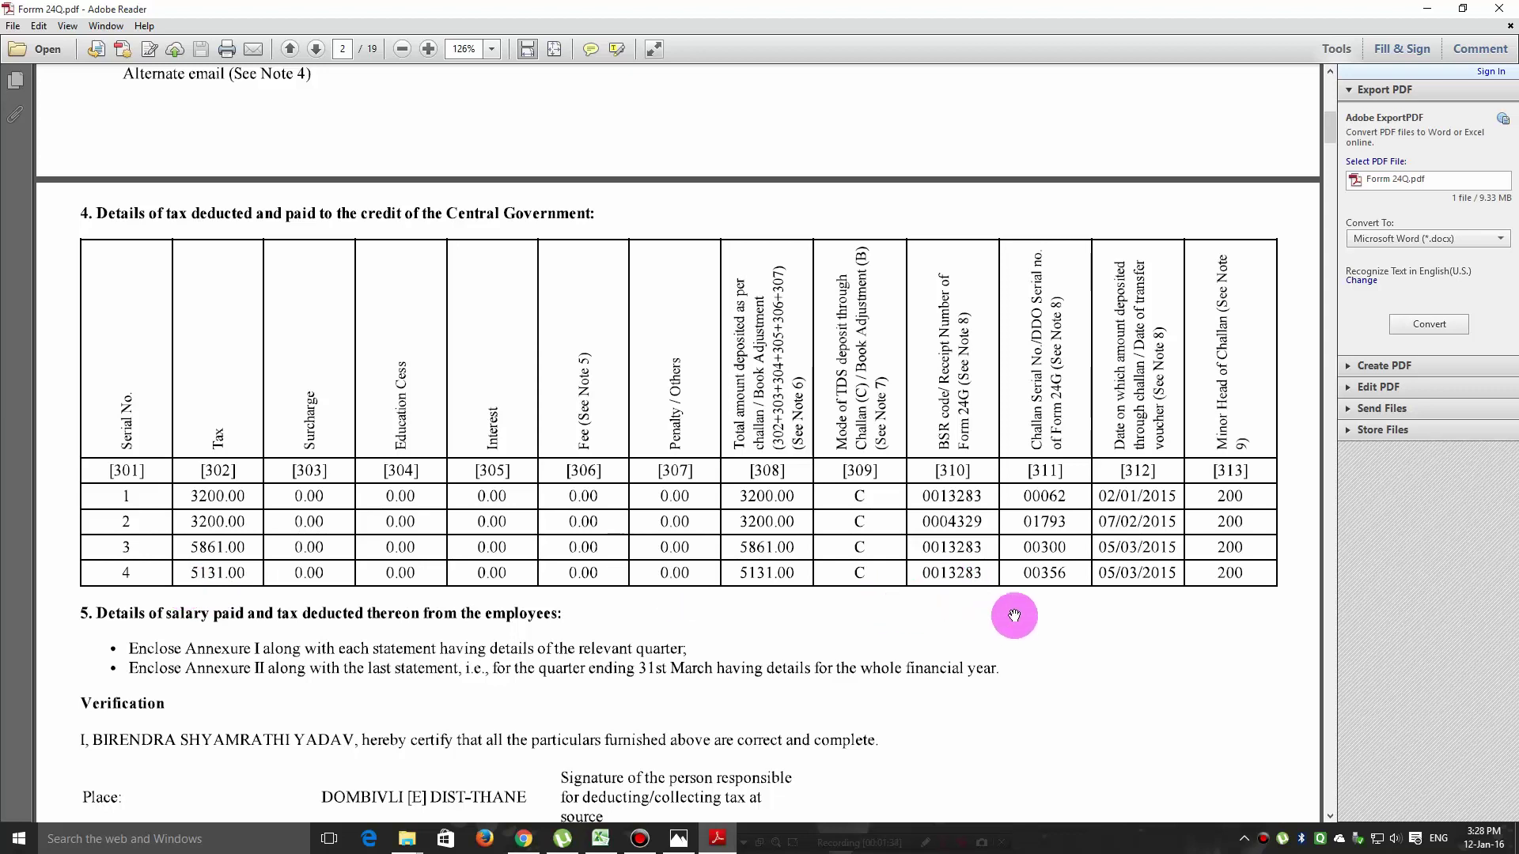
left_click(523, 837)
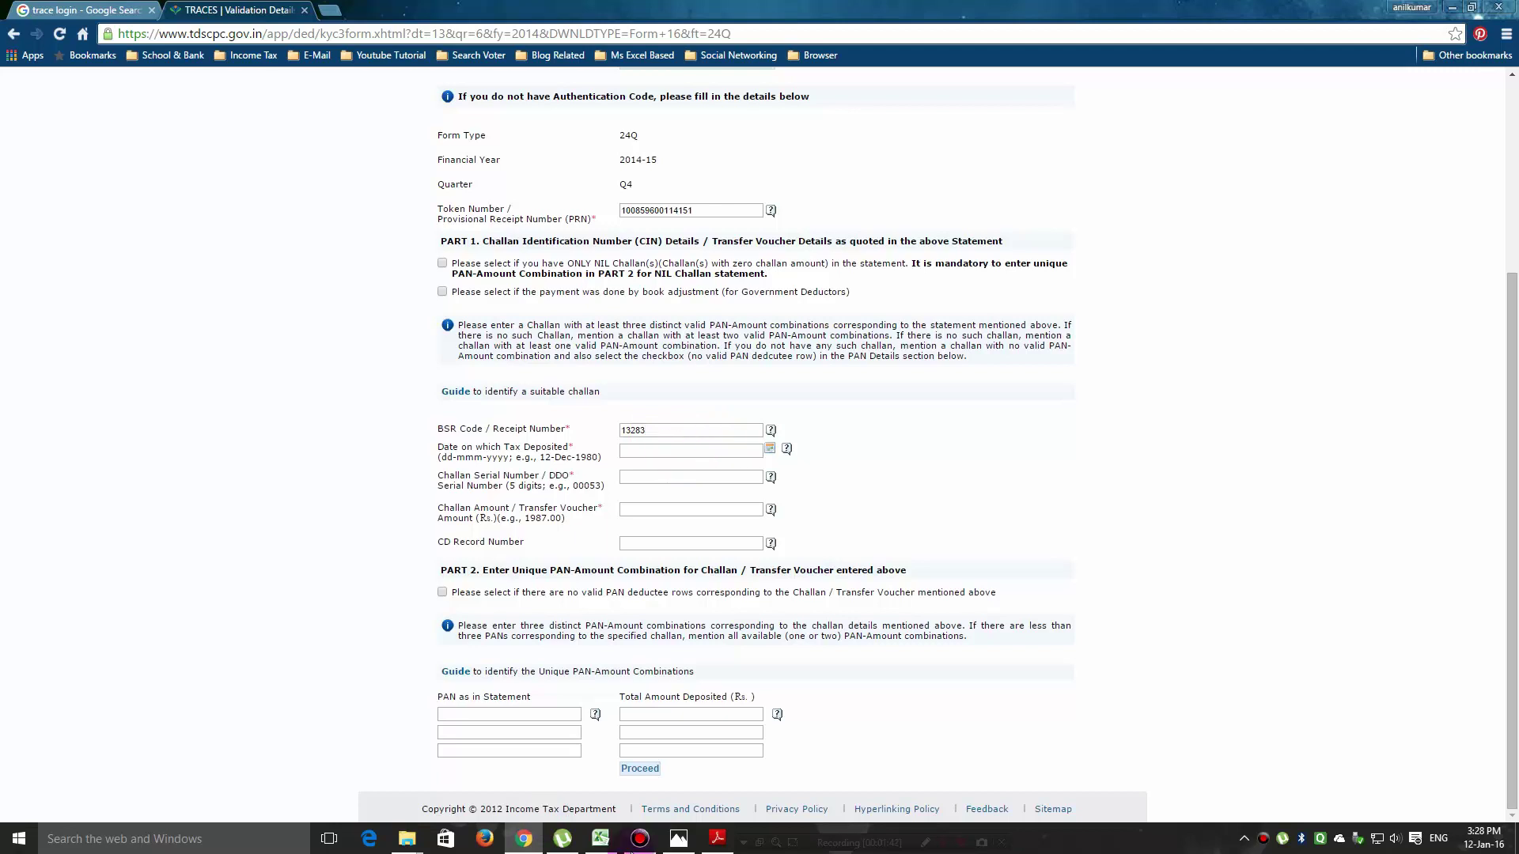
Set the challan deposit date to 05-Mar-2015 in the date picker.
mouse_move(722, 844)
mouse_move(728, 783)
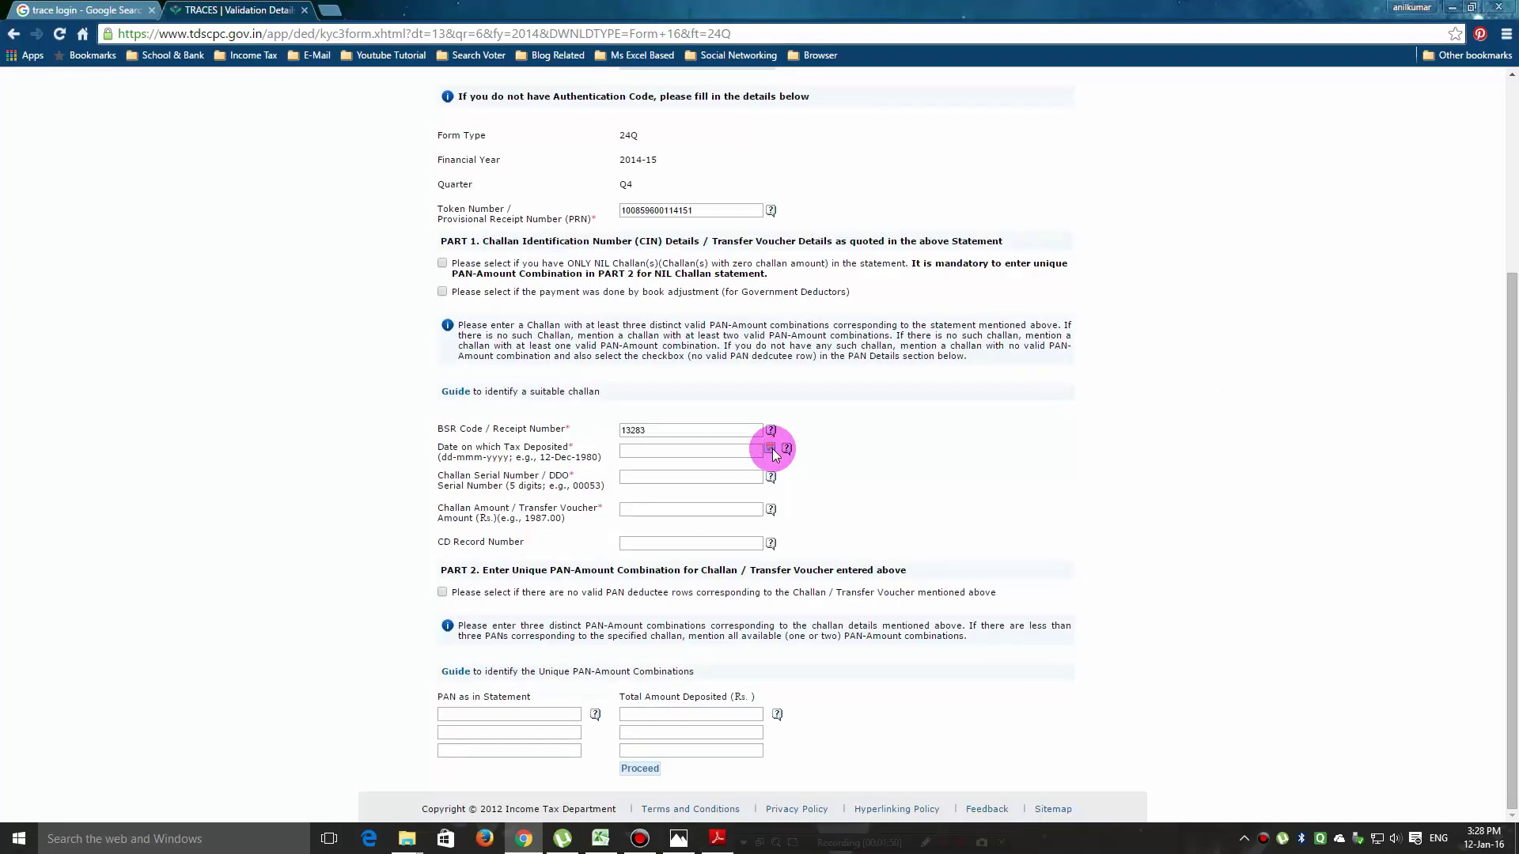
left_click(770, 449)
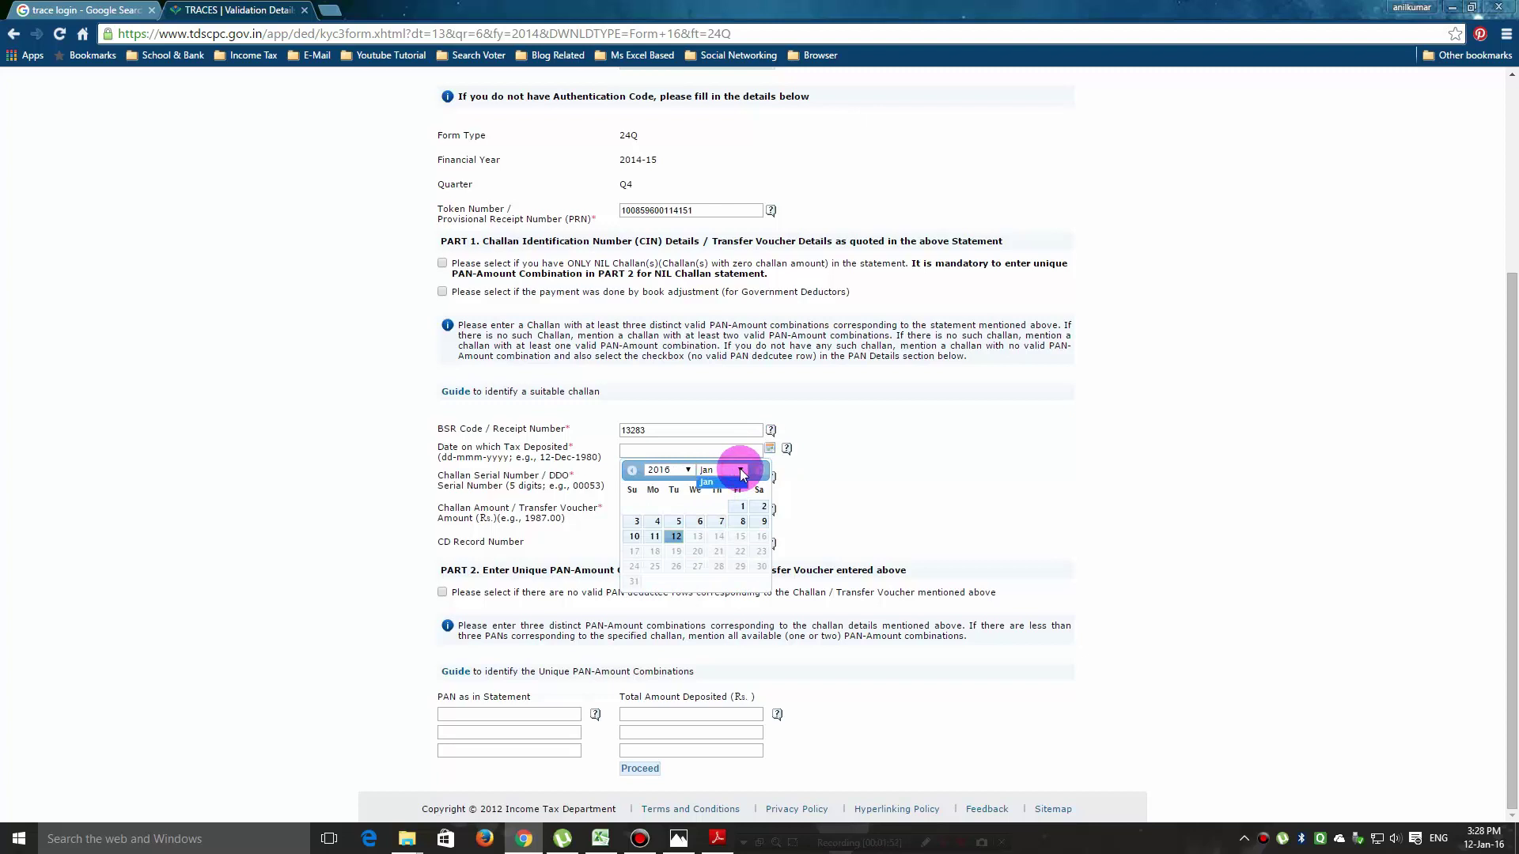
left_click(741, 473)
left_click(687, 470)
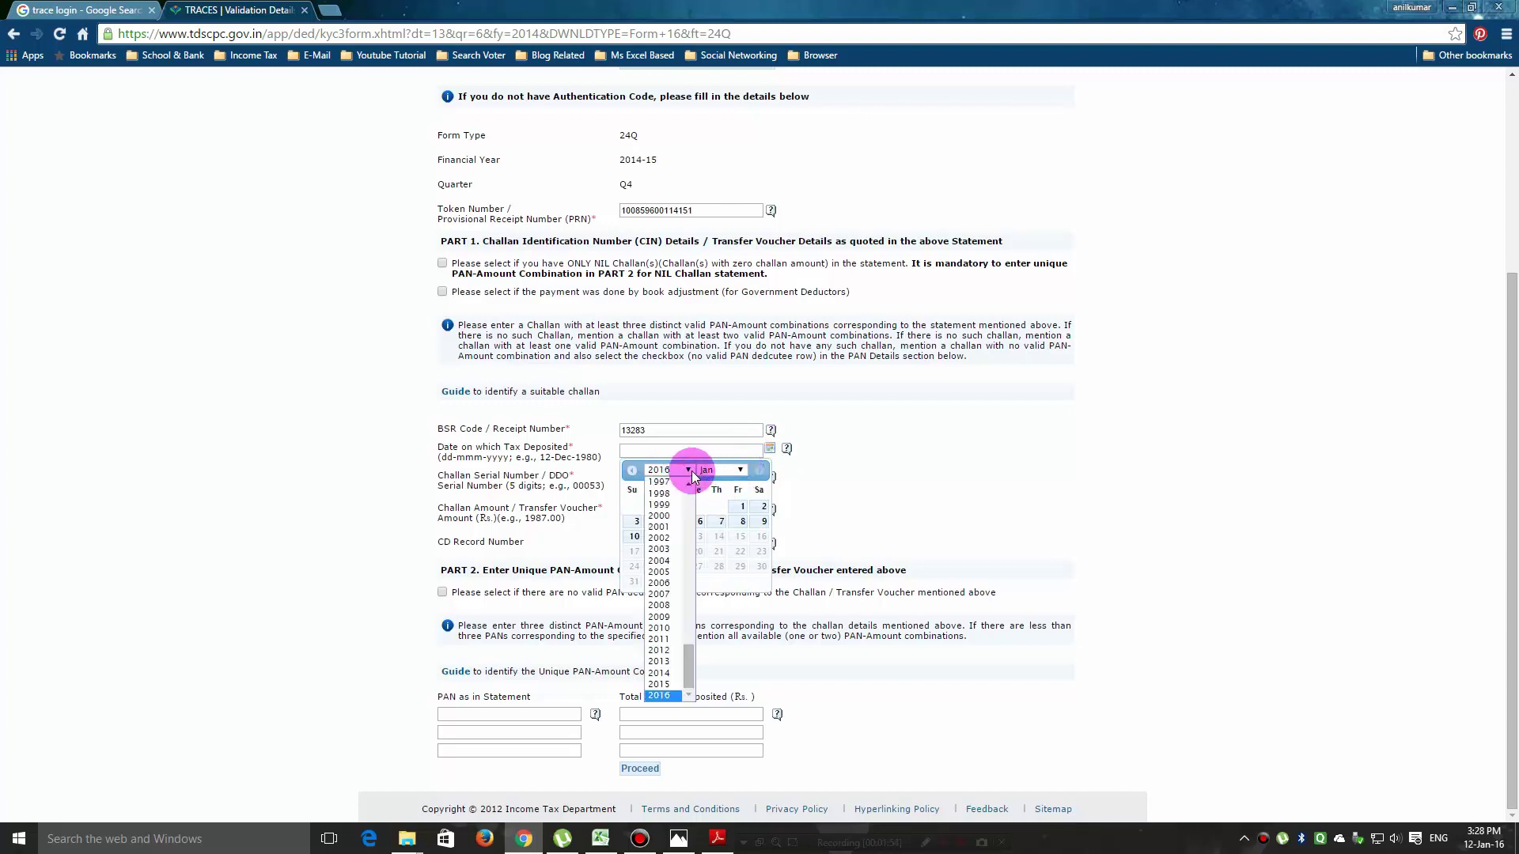
left_click(663, 685)
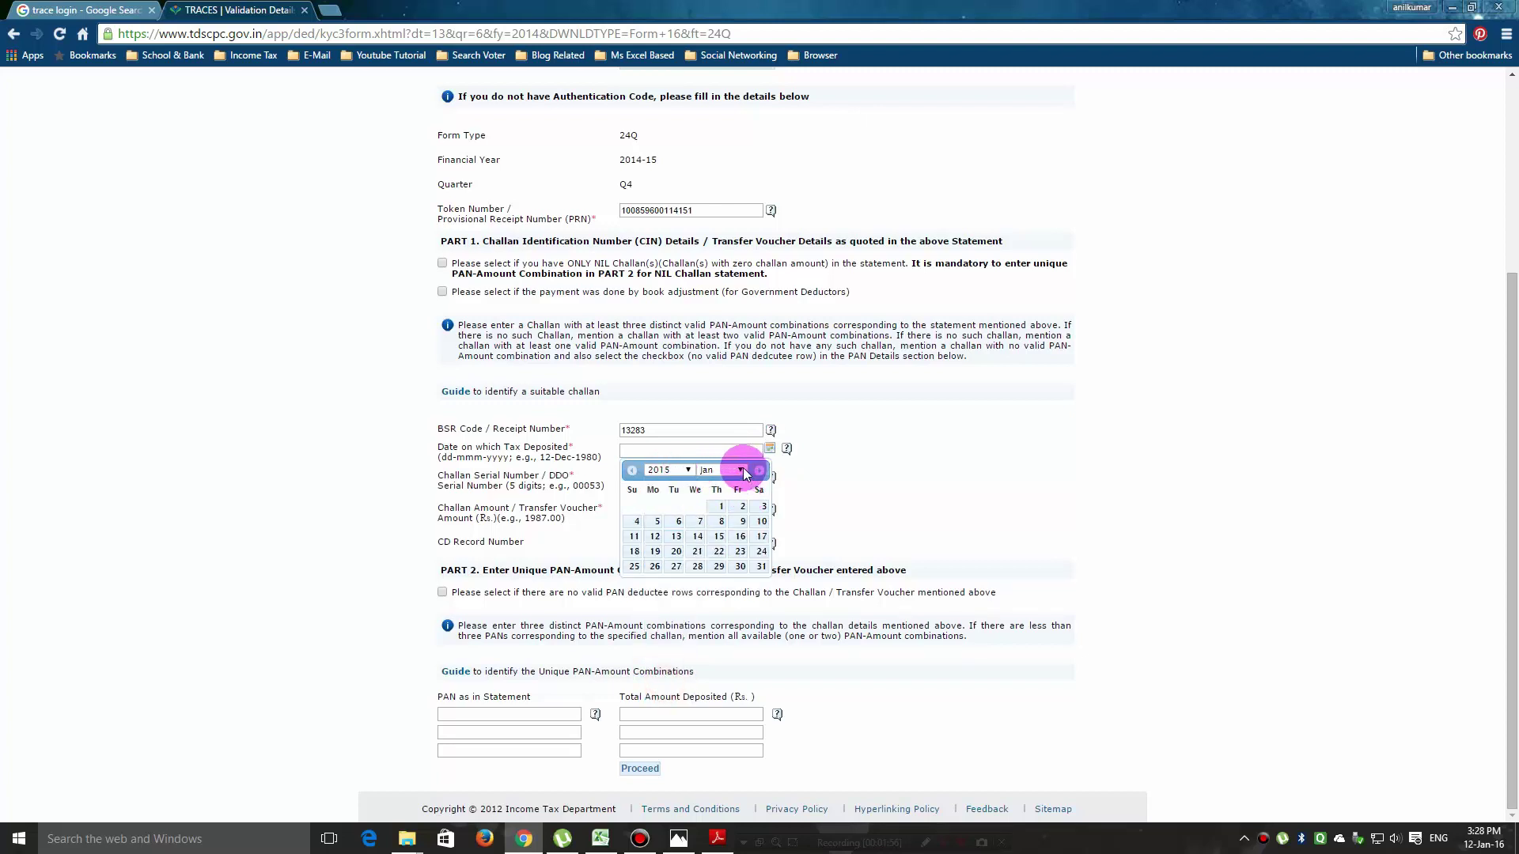
left_click(741, 471)
left_click(722, 504)
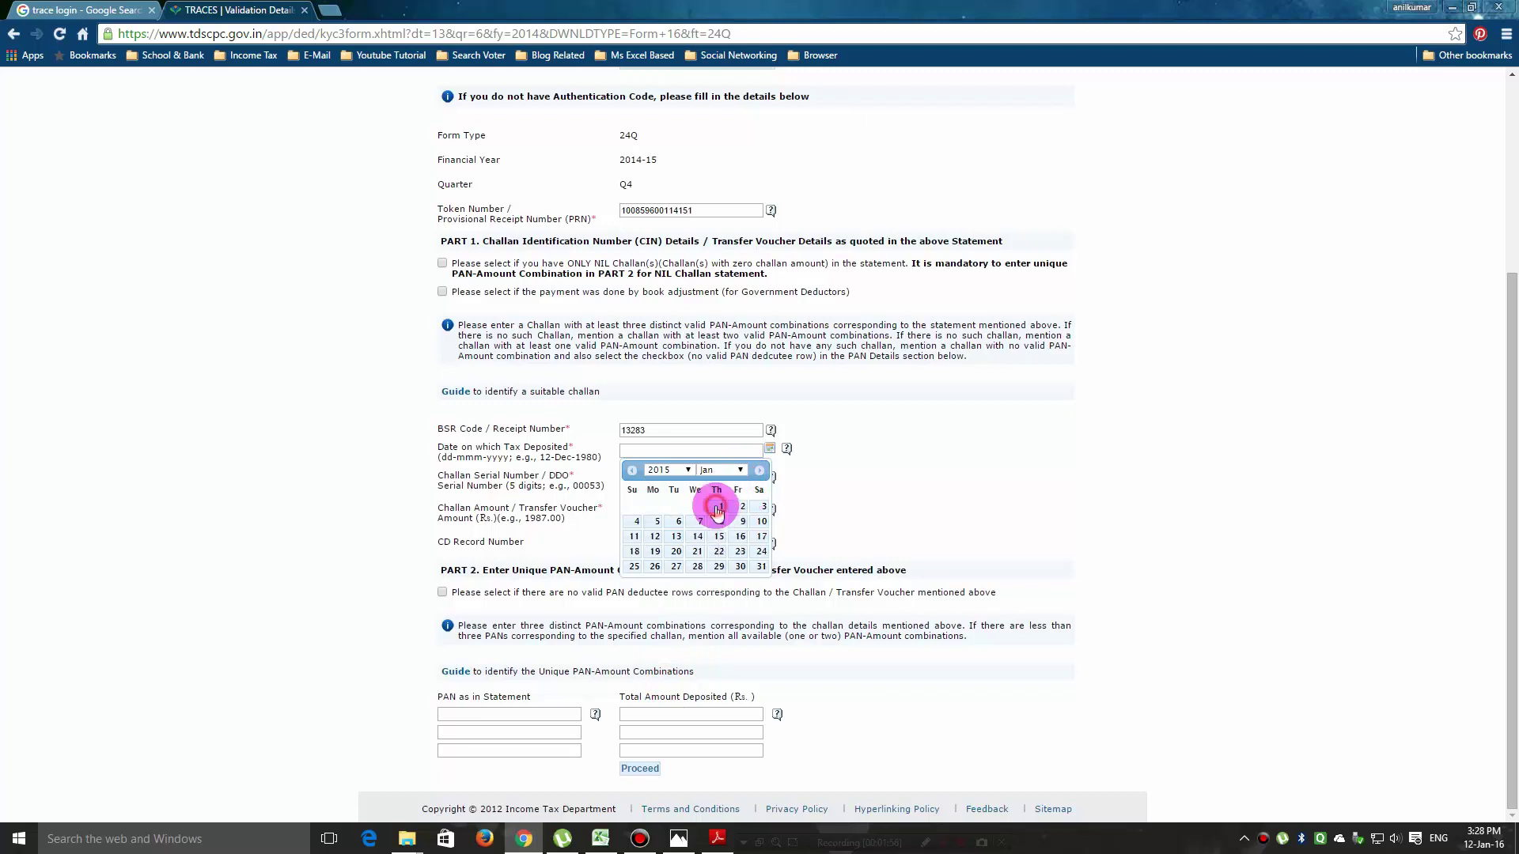
left_click(720, 507)
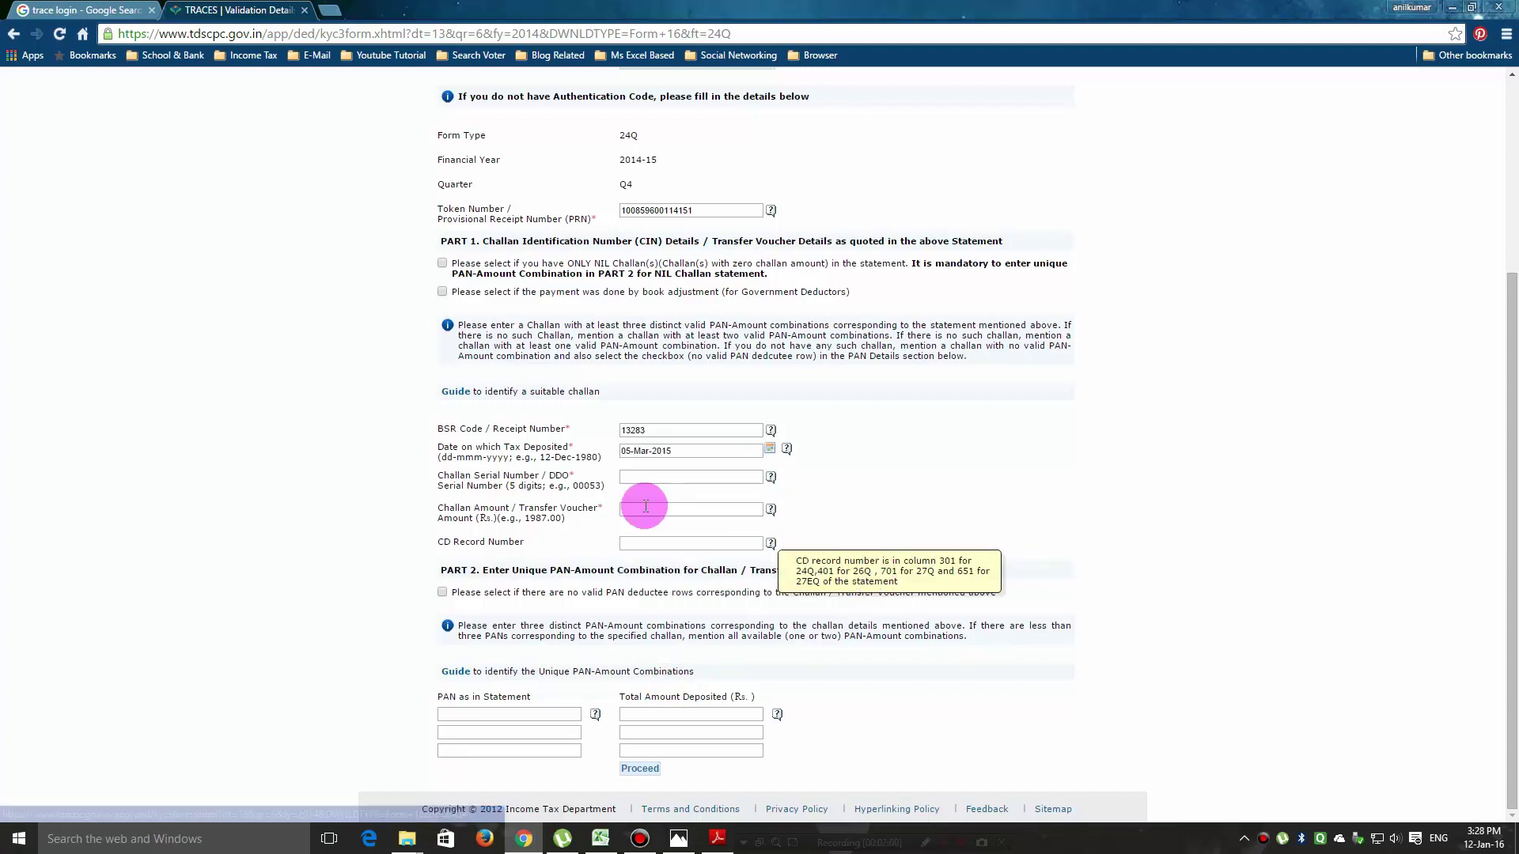
left_click(716, 779)
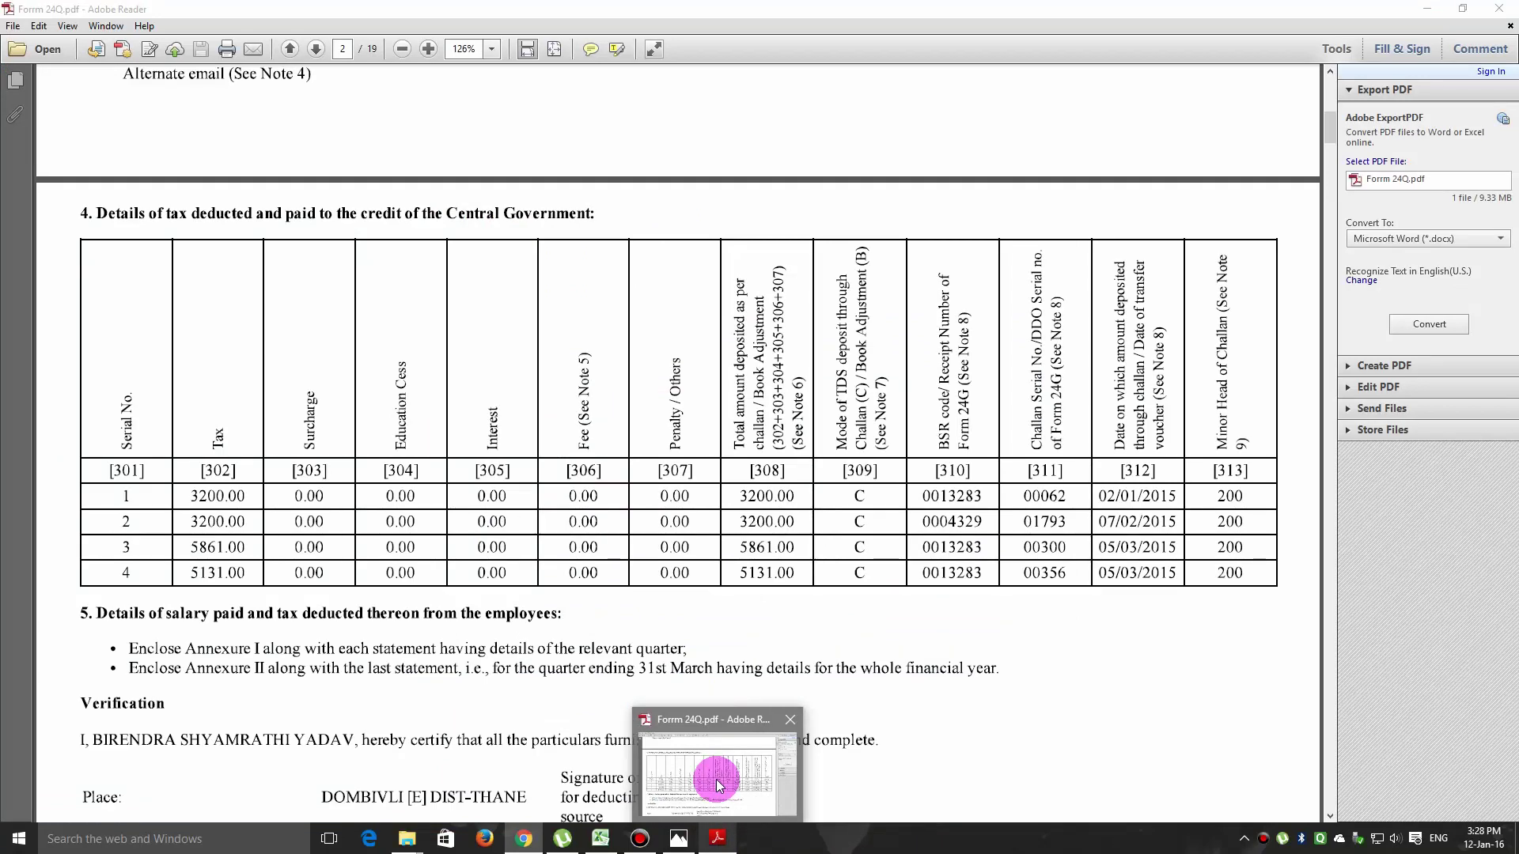
Correct the Challan Serial Number to 00356 and fill in the 5131.00 challan amount.
key("alt+Tab")
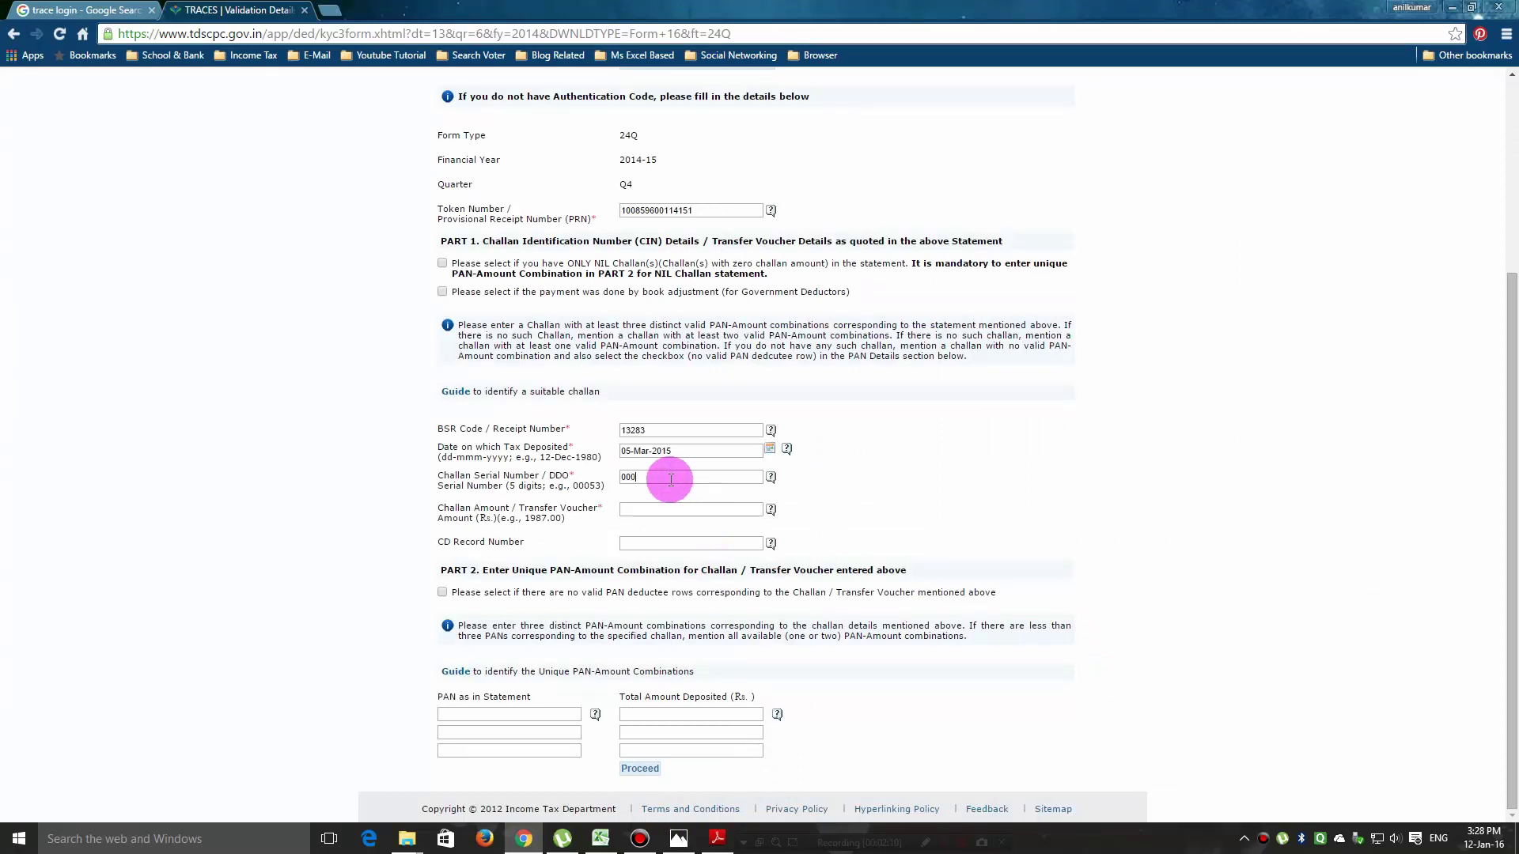
left_click(626, 477)
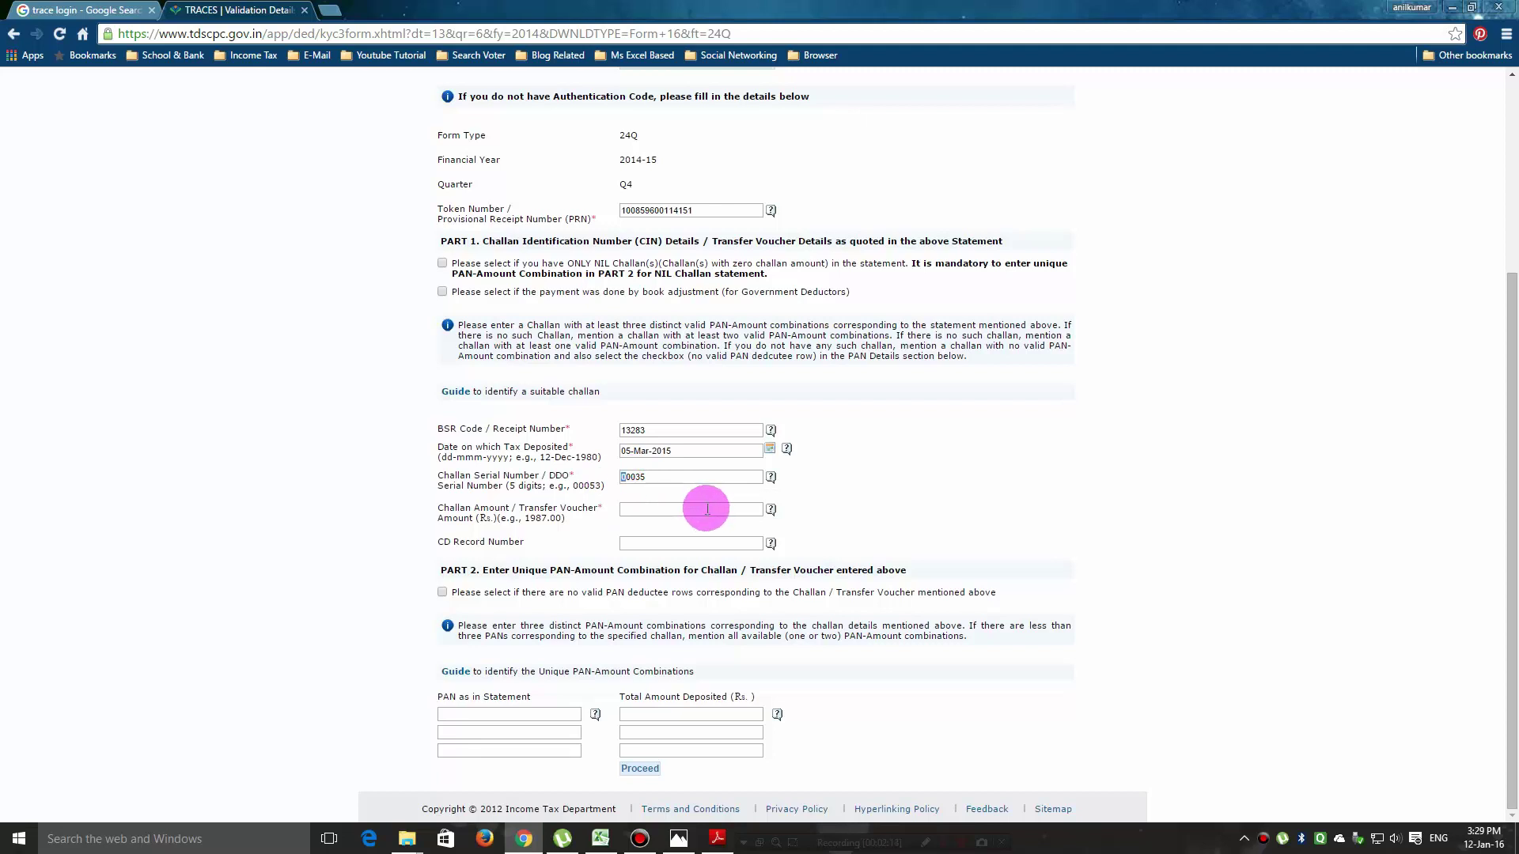
key("Delete")
left_click(652, 477)
type("6")
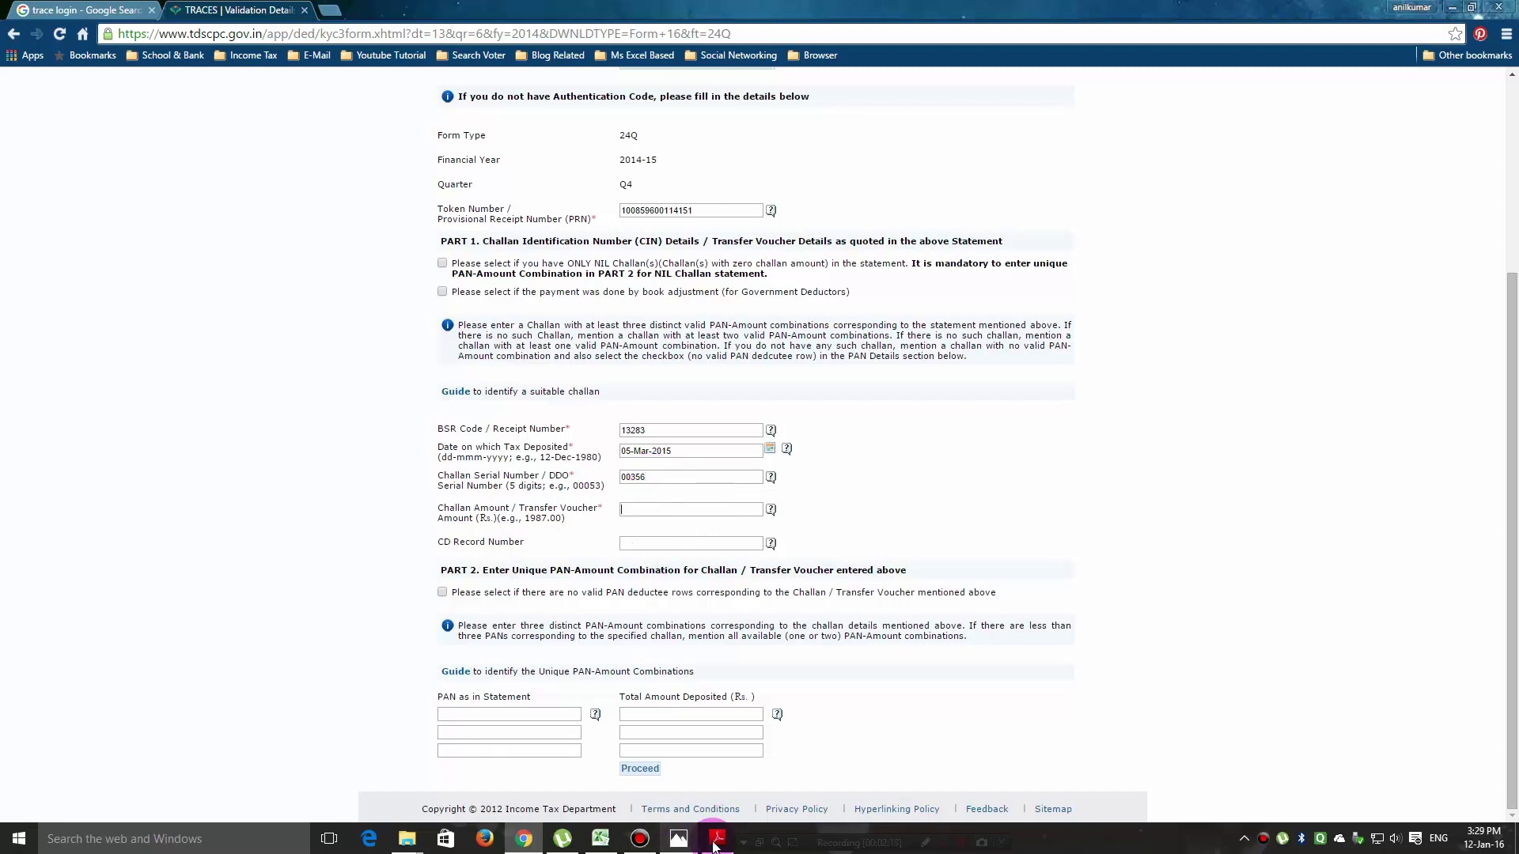
mouse_move(718, 839)
mouse_move(728, 782)
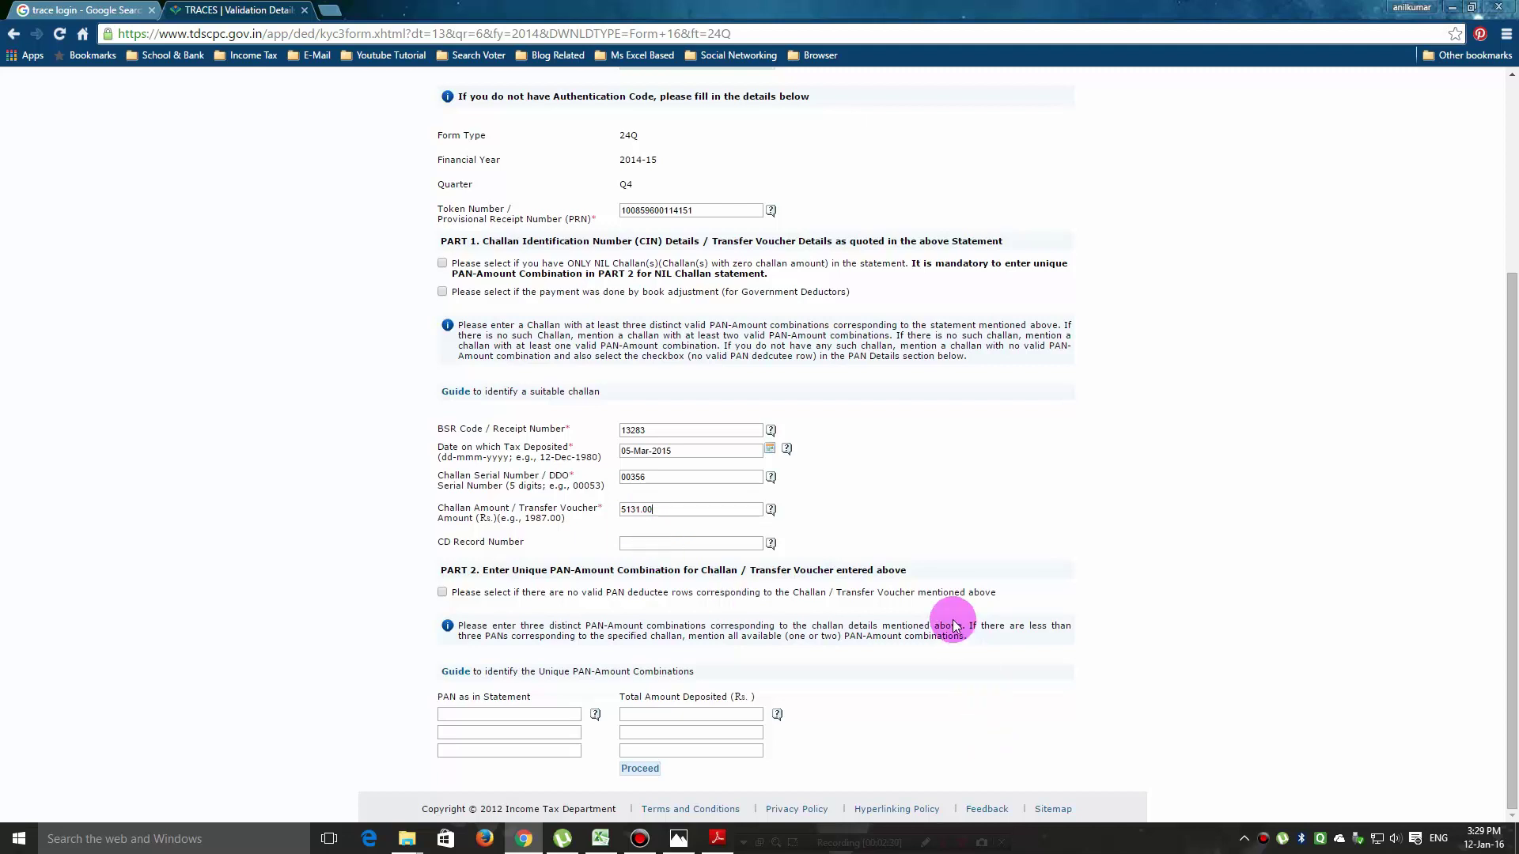
left_click(726, 843)
Scroll Form 24Q.pdf pages 4–19 to the deductee annexure listing employee PANs and TDS.
scroll(1052, 791, "down", 10)
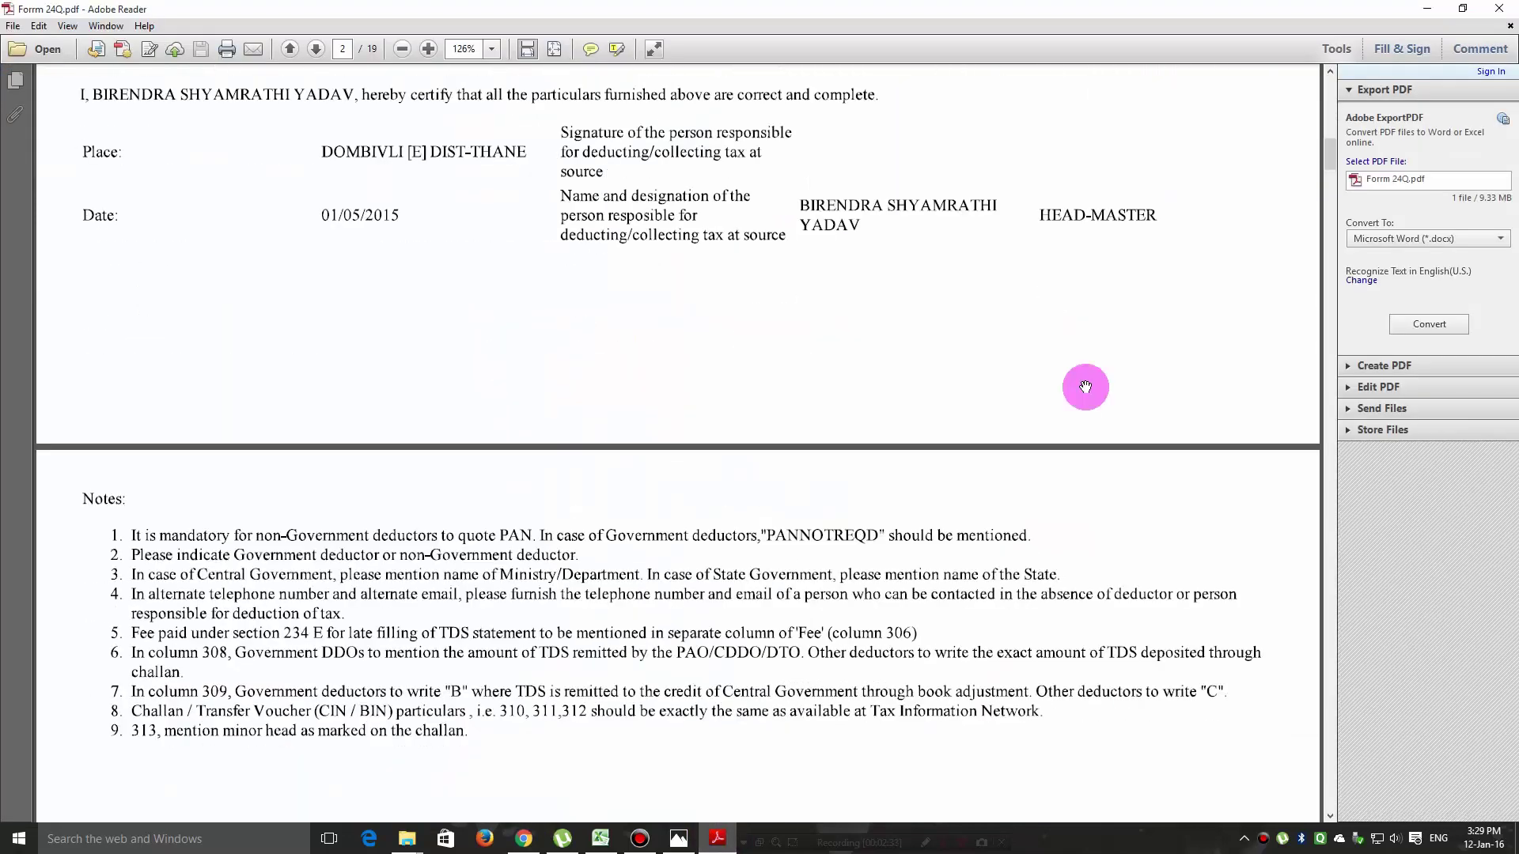
left_click_drag(1333, 164, 1336, 568)
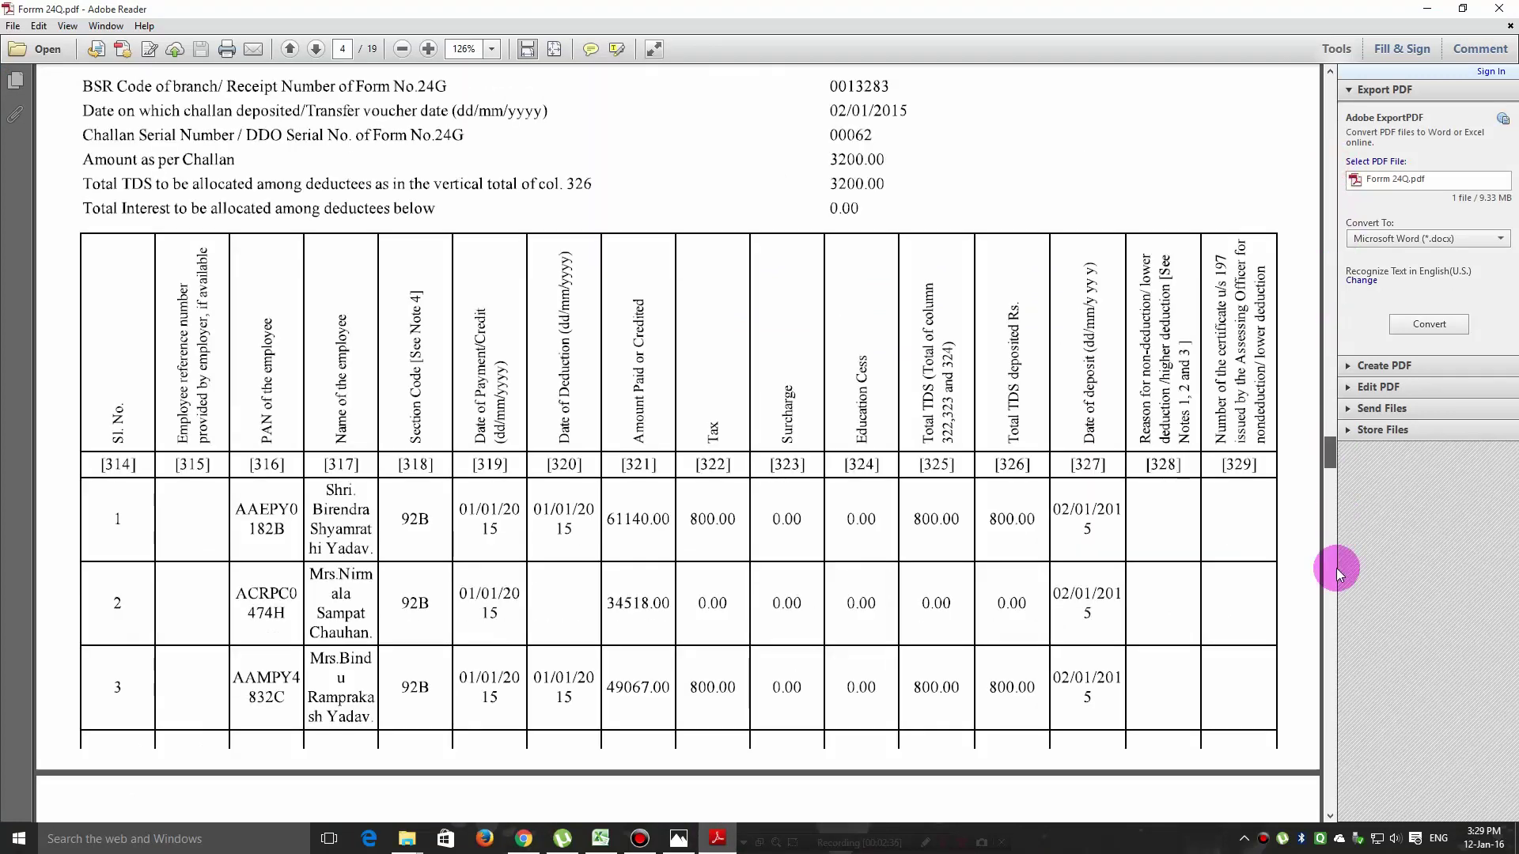
left_click_drag(1318, 735, 1335, 795)
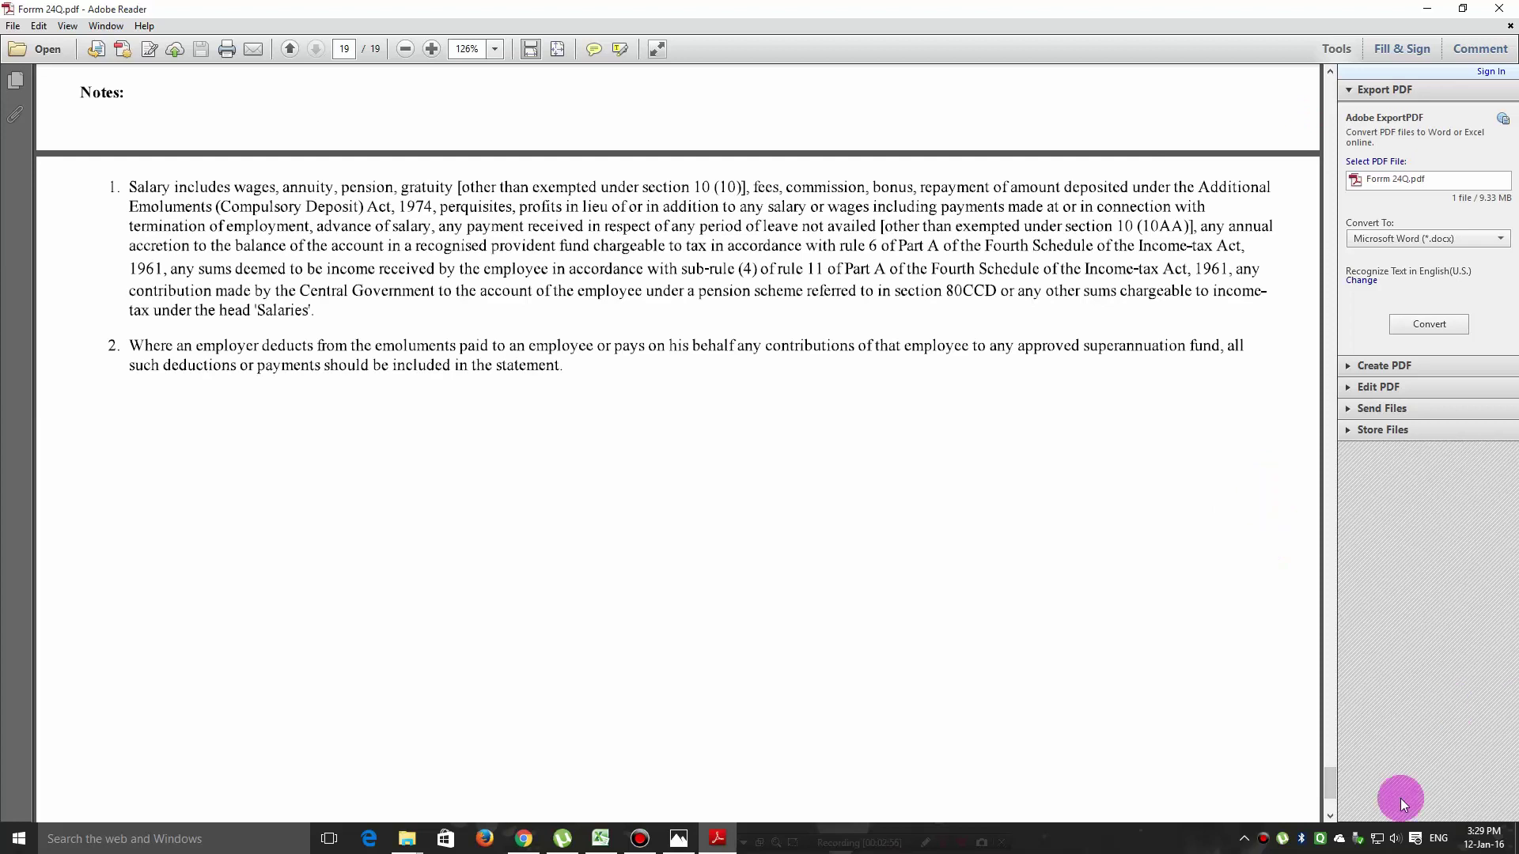
left_click_drag(1329, 790, 1340, 581)
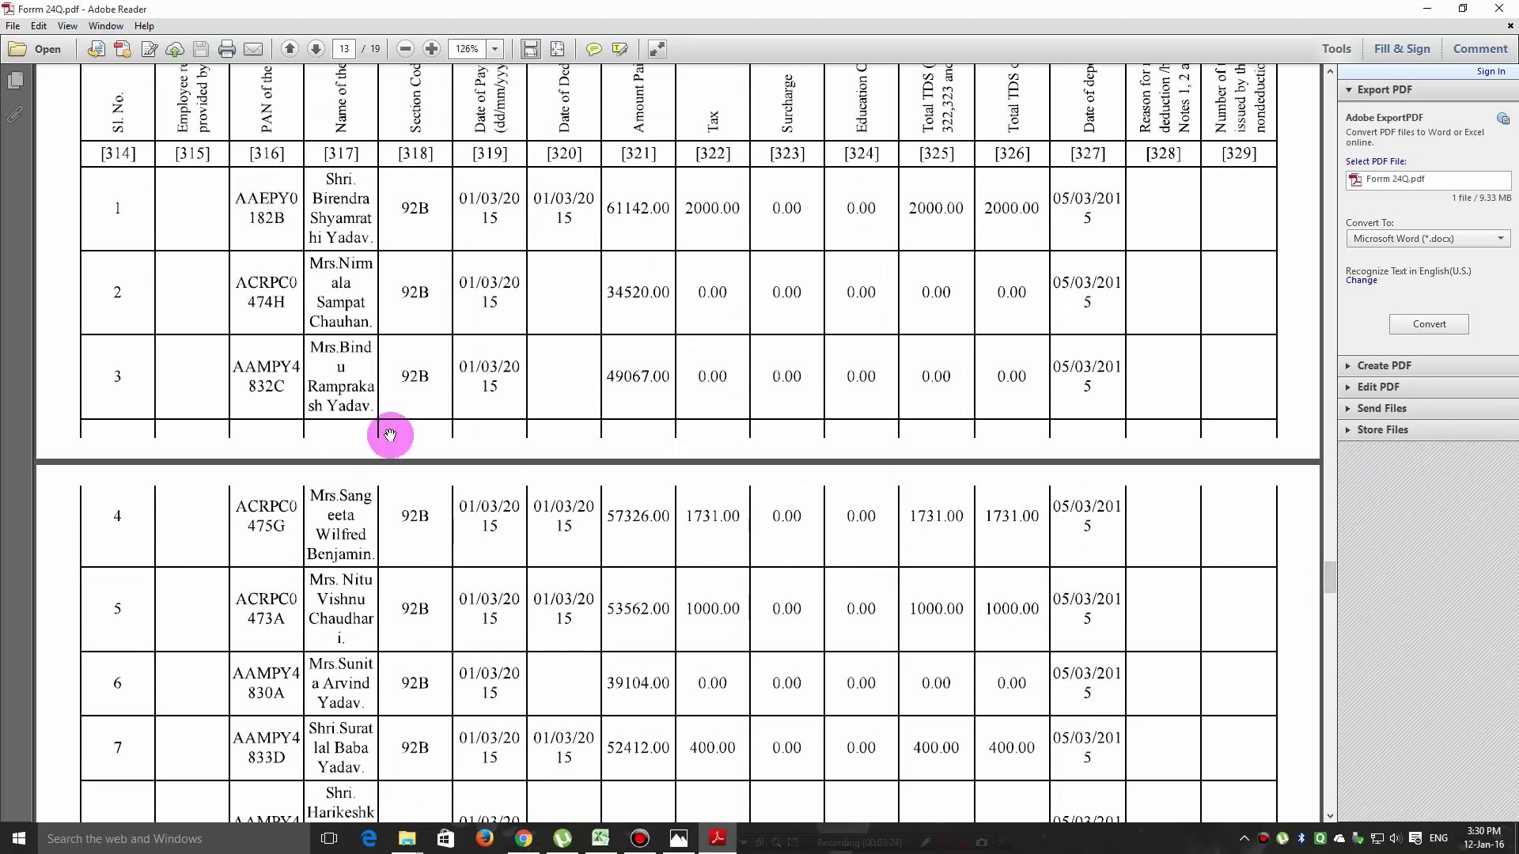
left_click(523, 838)
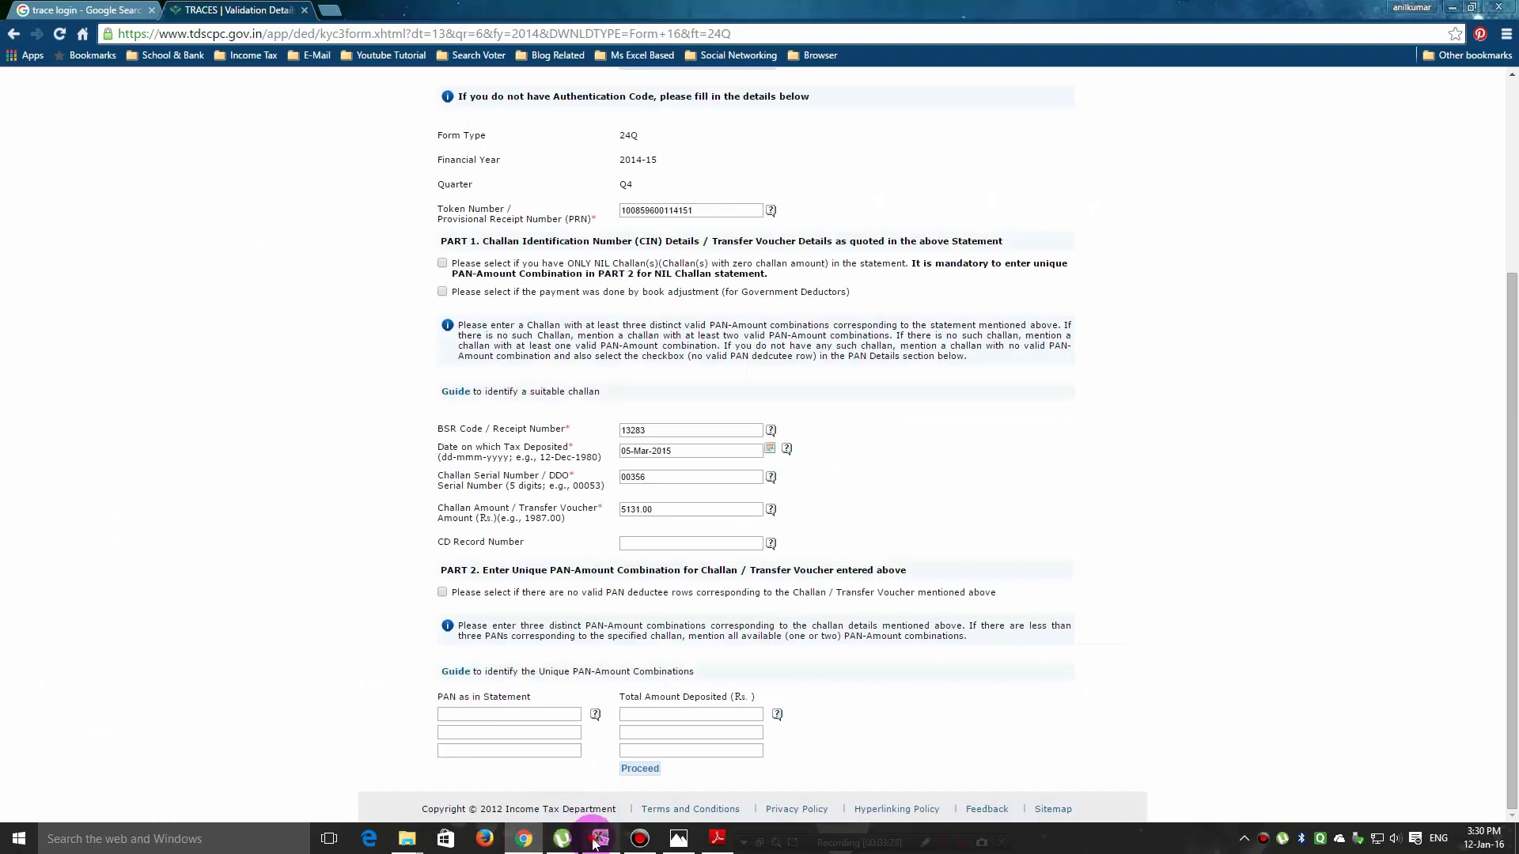
Copy the first employee PAN from workbook cell E7 into the first TRACES PAN field.
left_click(601, 838)
left_click(438, 266)
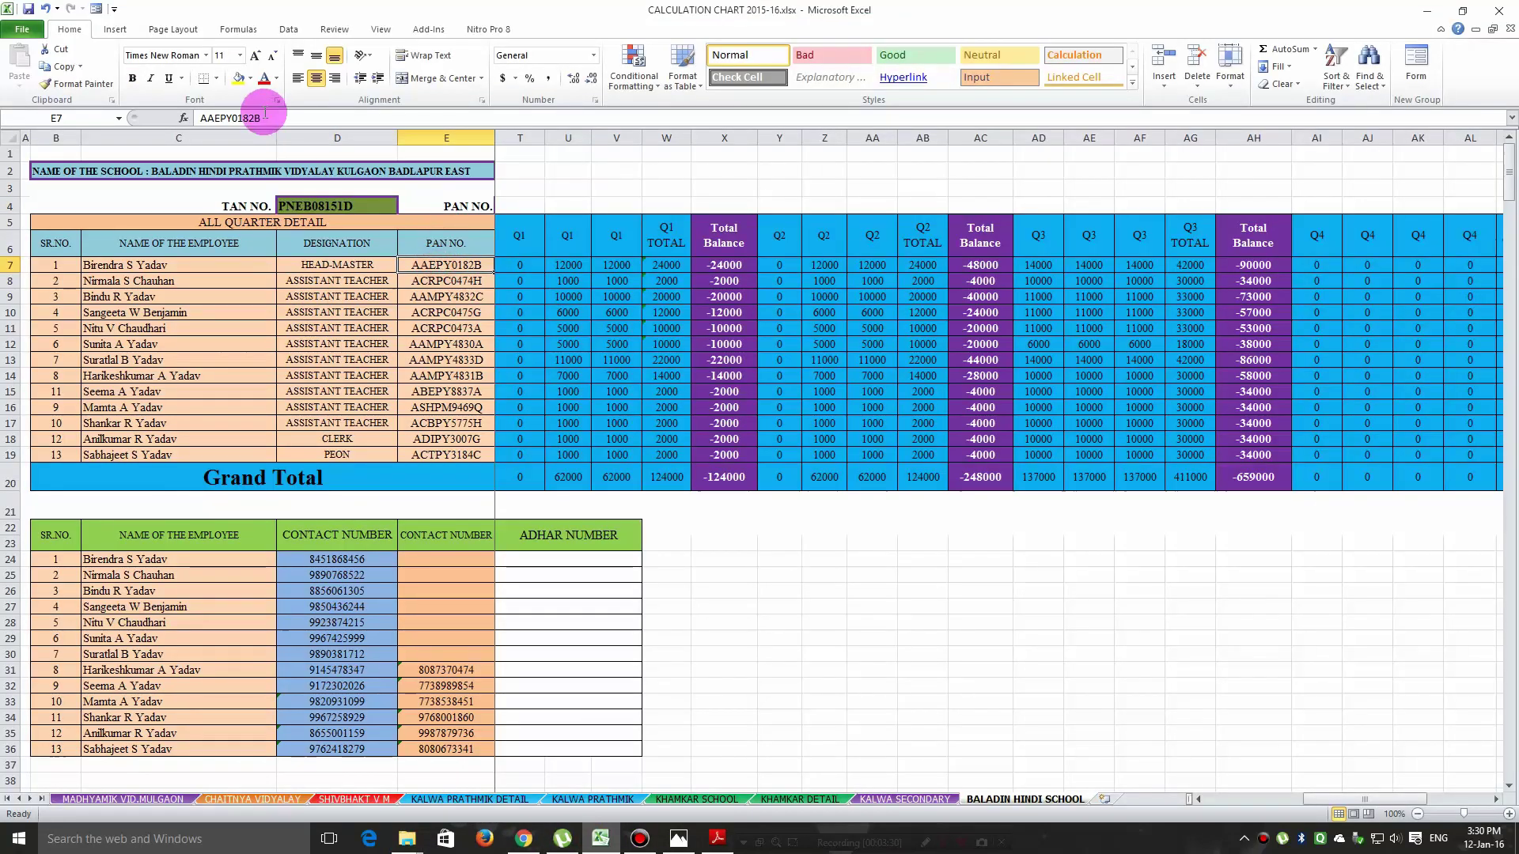
left_click_drag(292, 118, 203, 118)
right_click(237, 119)
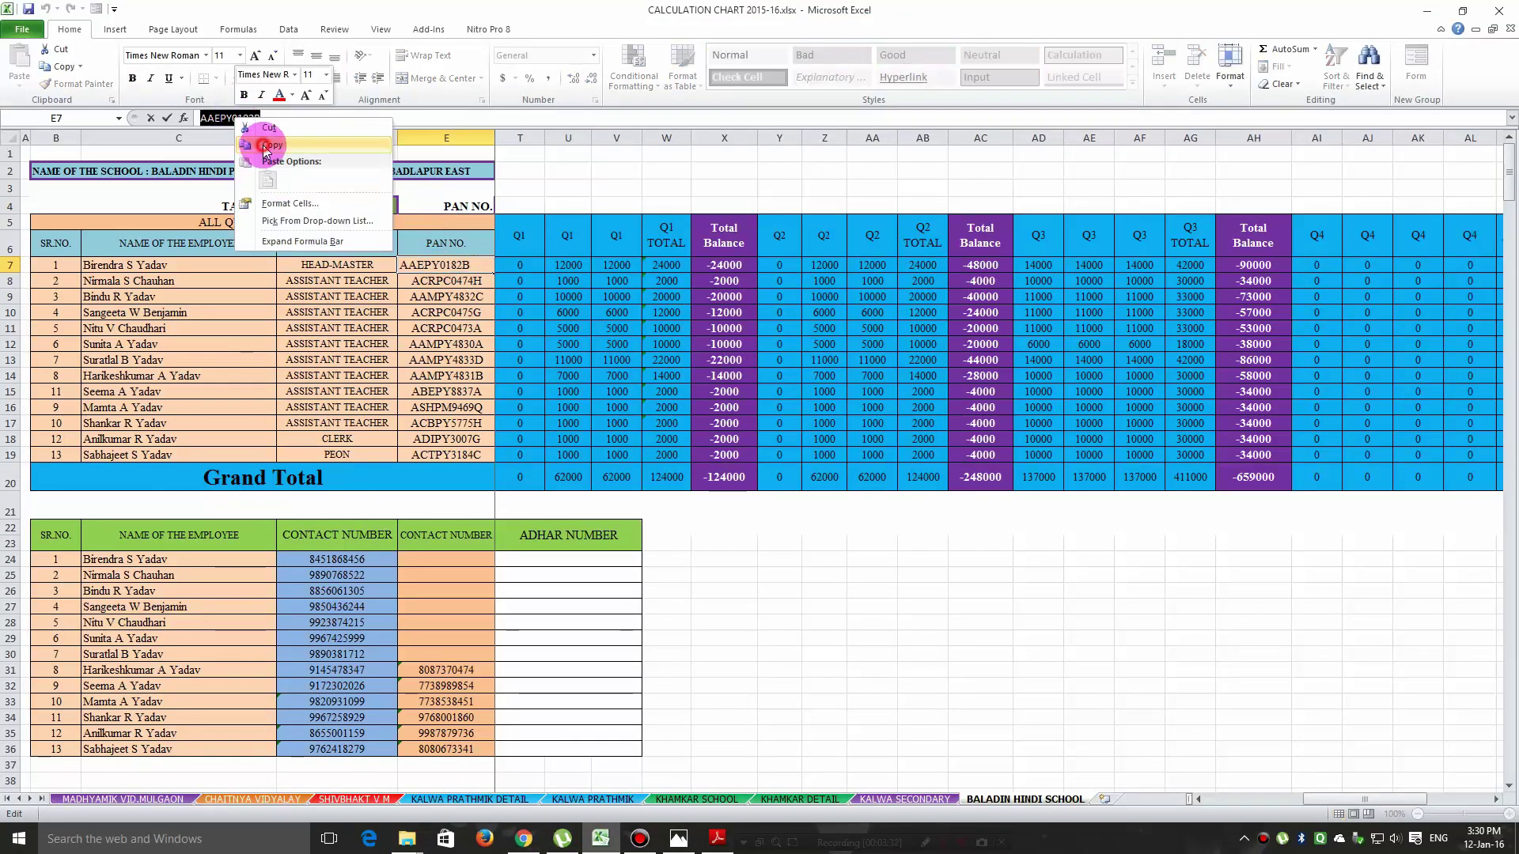
left_click(269, 145)
left_click(524, 838)
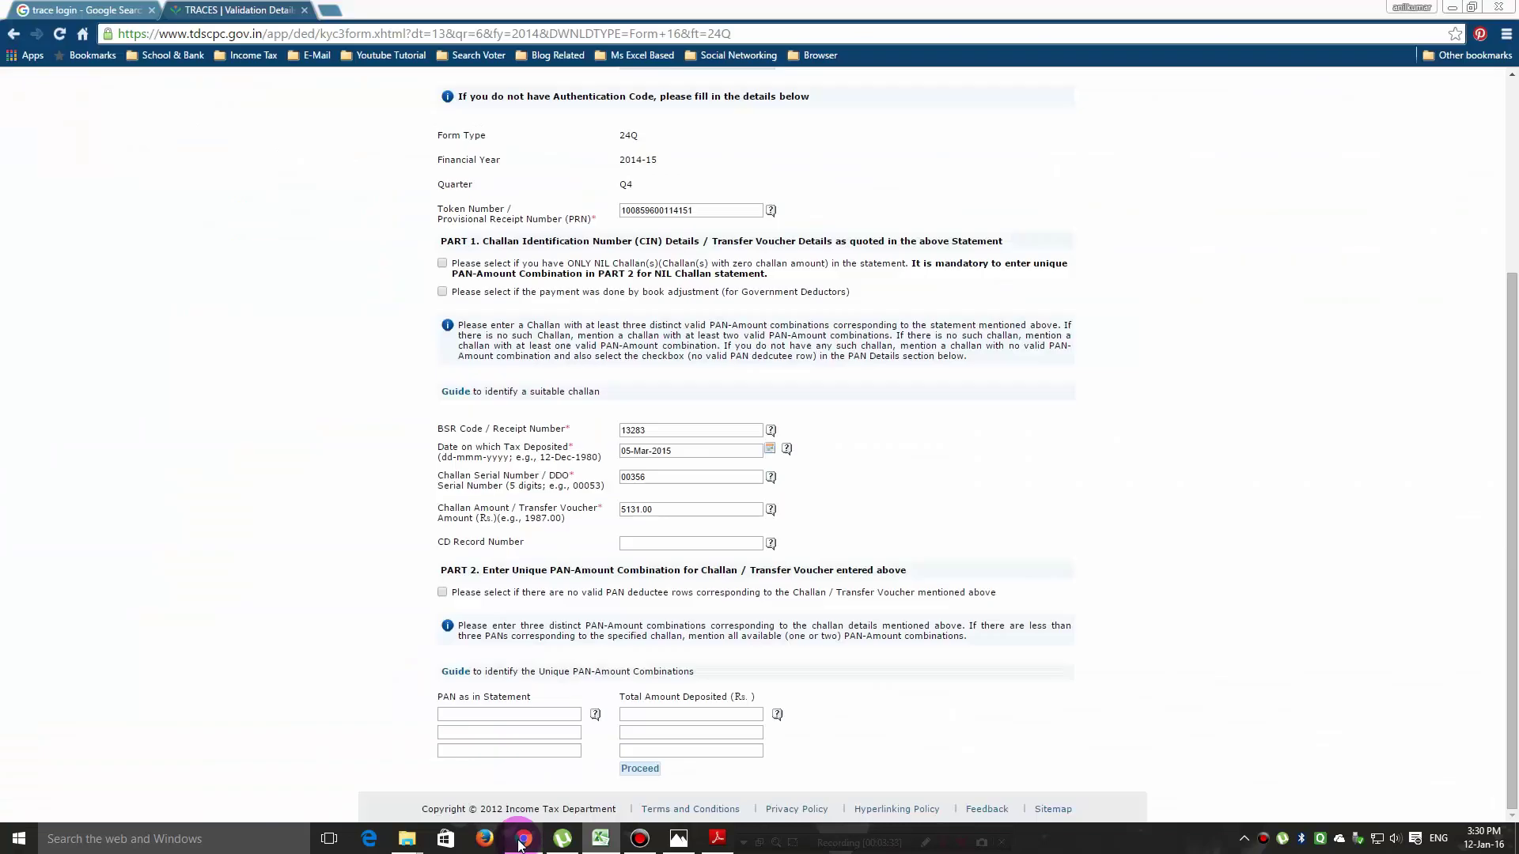
right_click(480, 720)
left_click(510, 595)
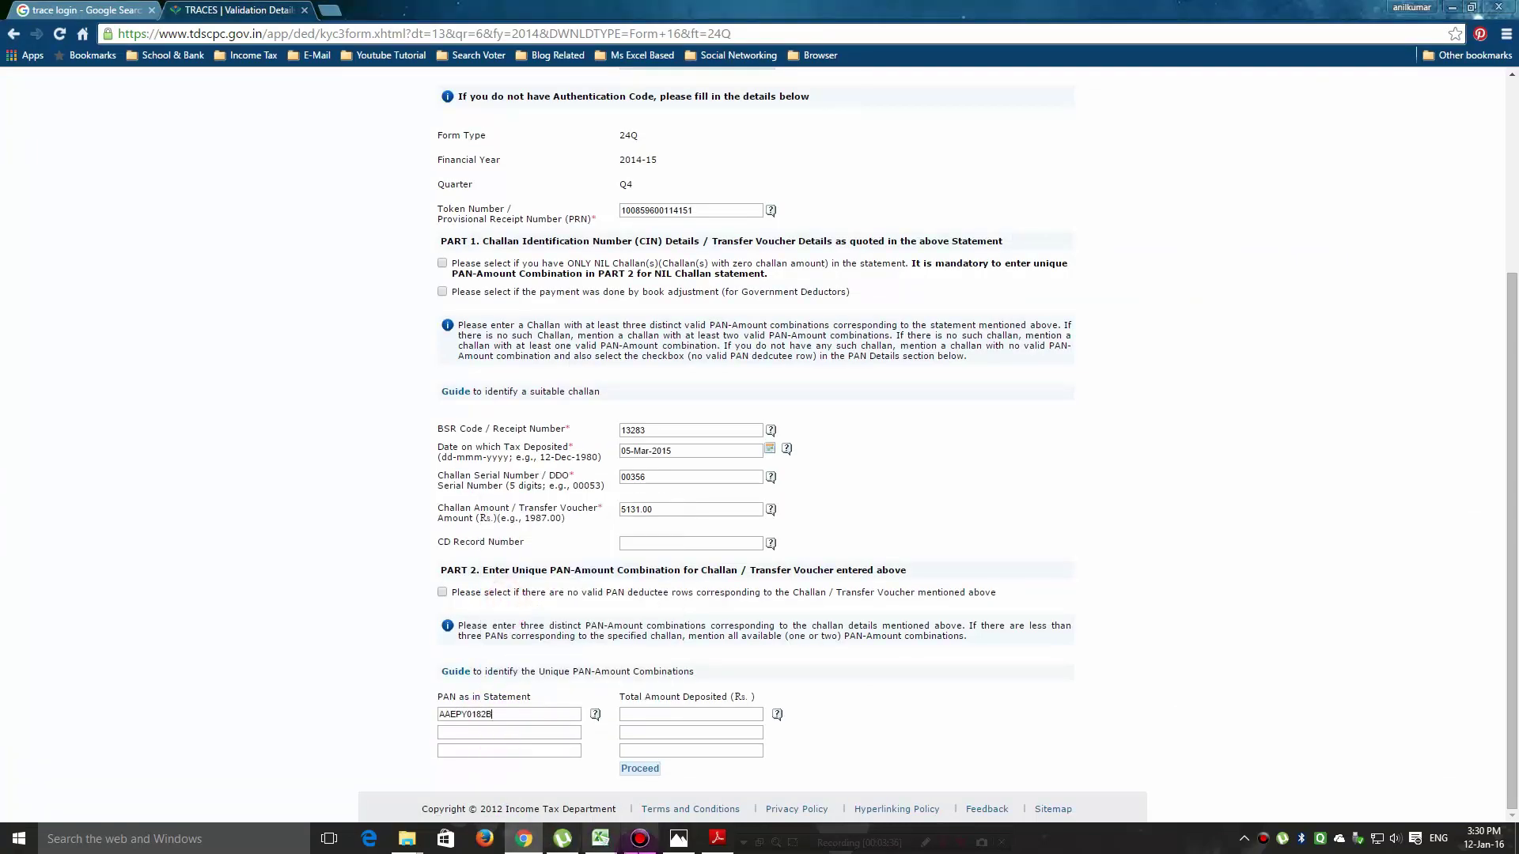
Copy the second employee PAN from cell E8 into the second TRACES PAN field.
left_click(602, 840)
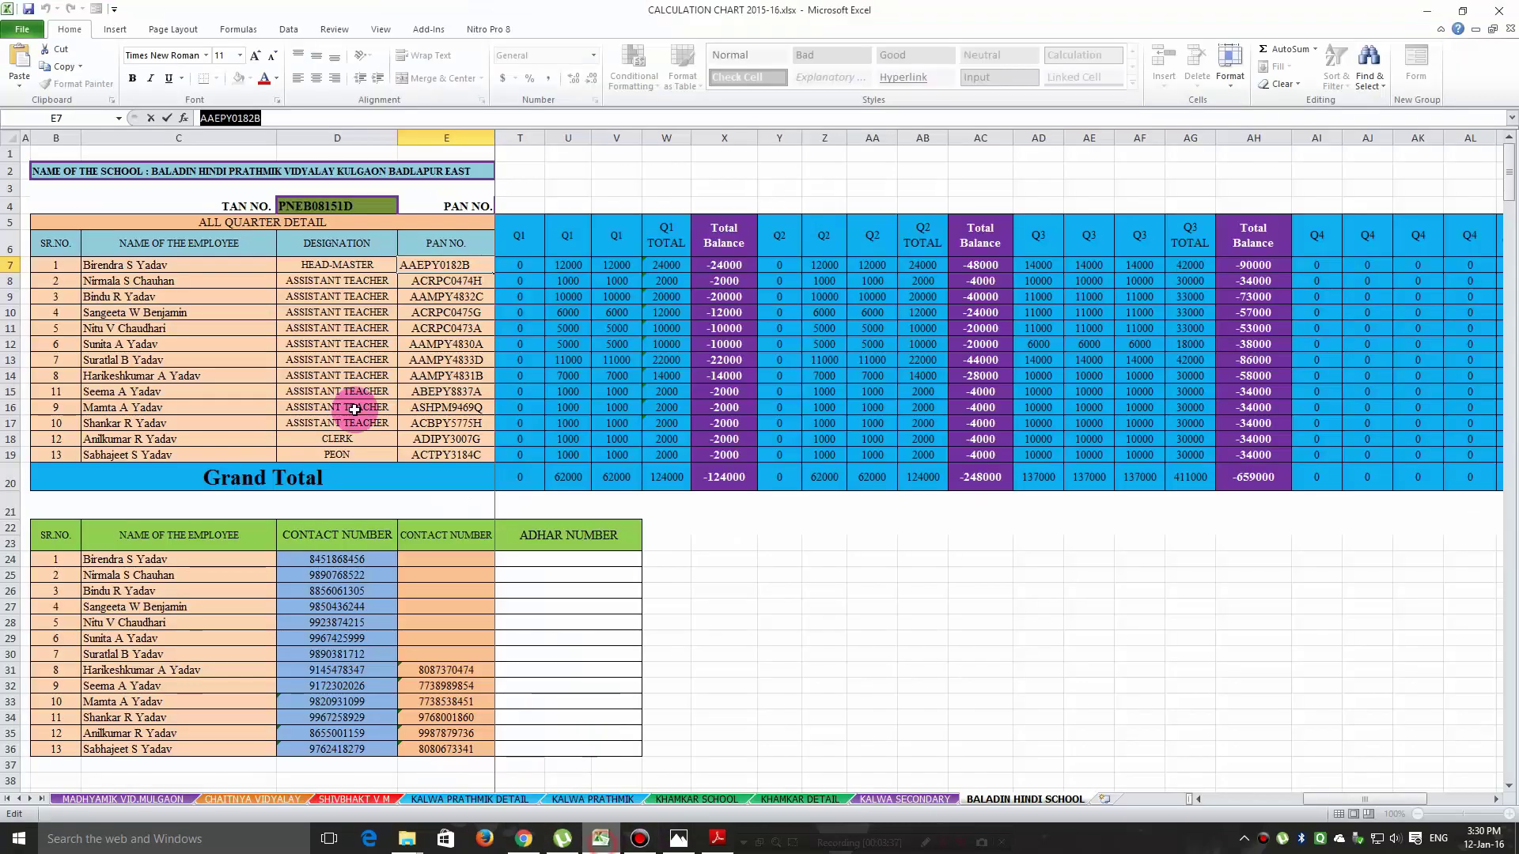
left_click(459, 281)
double_click(261, 118)
right_click(246, 120)
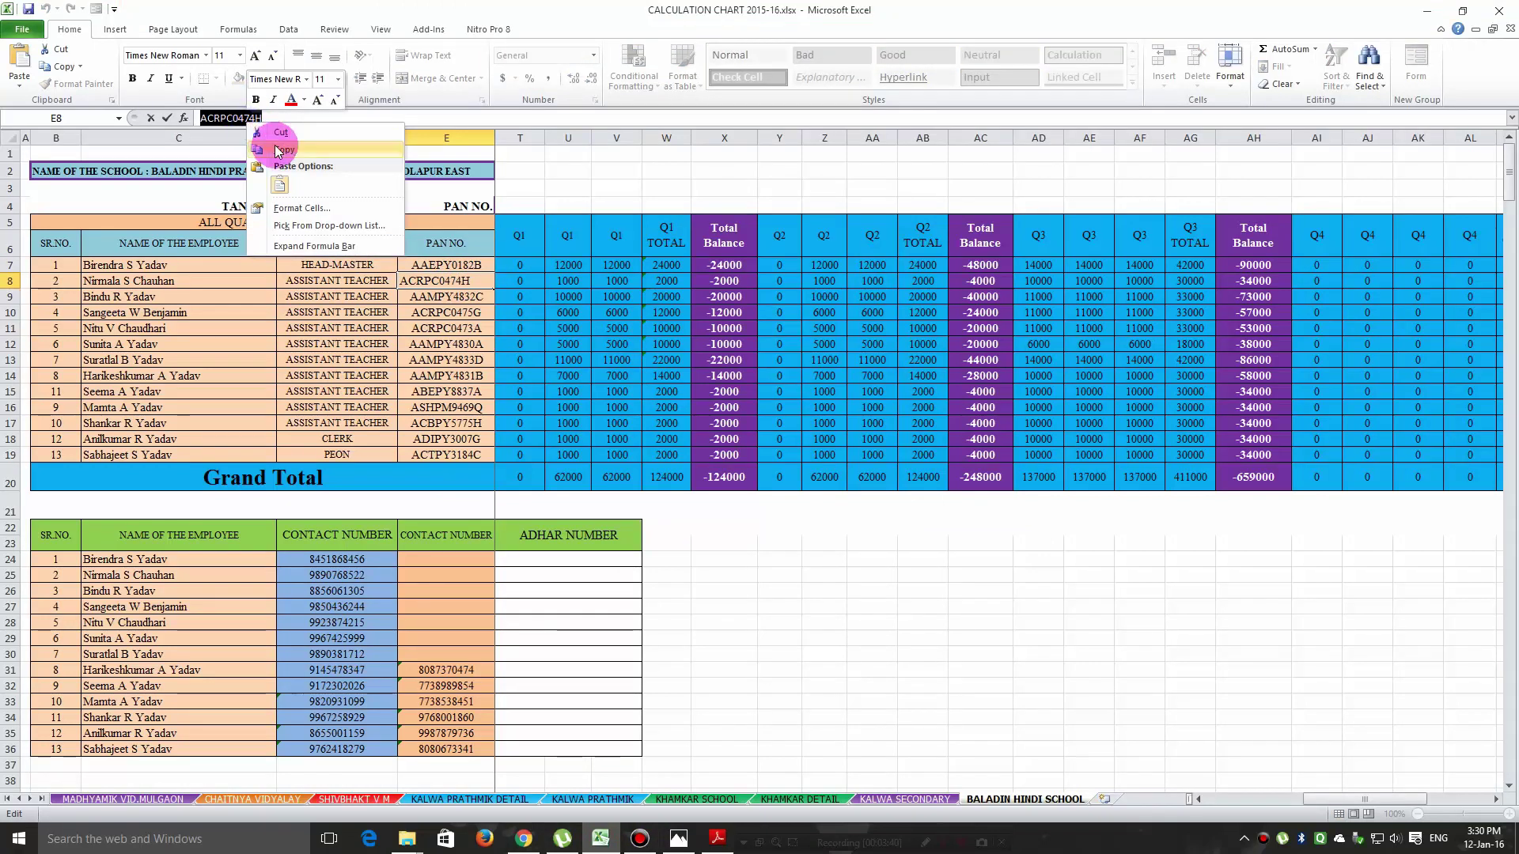
left_click(281, 149)
left_click(524, 839)
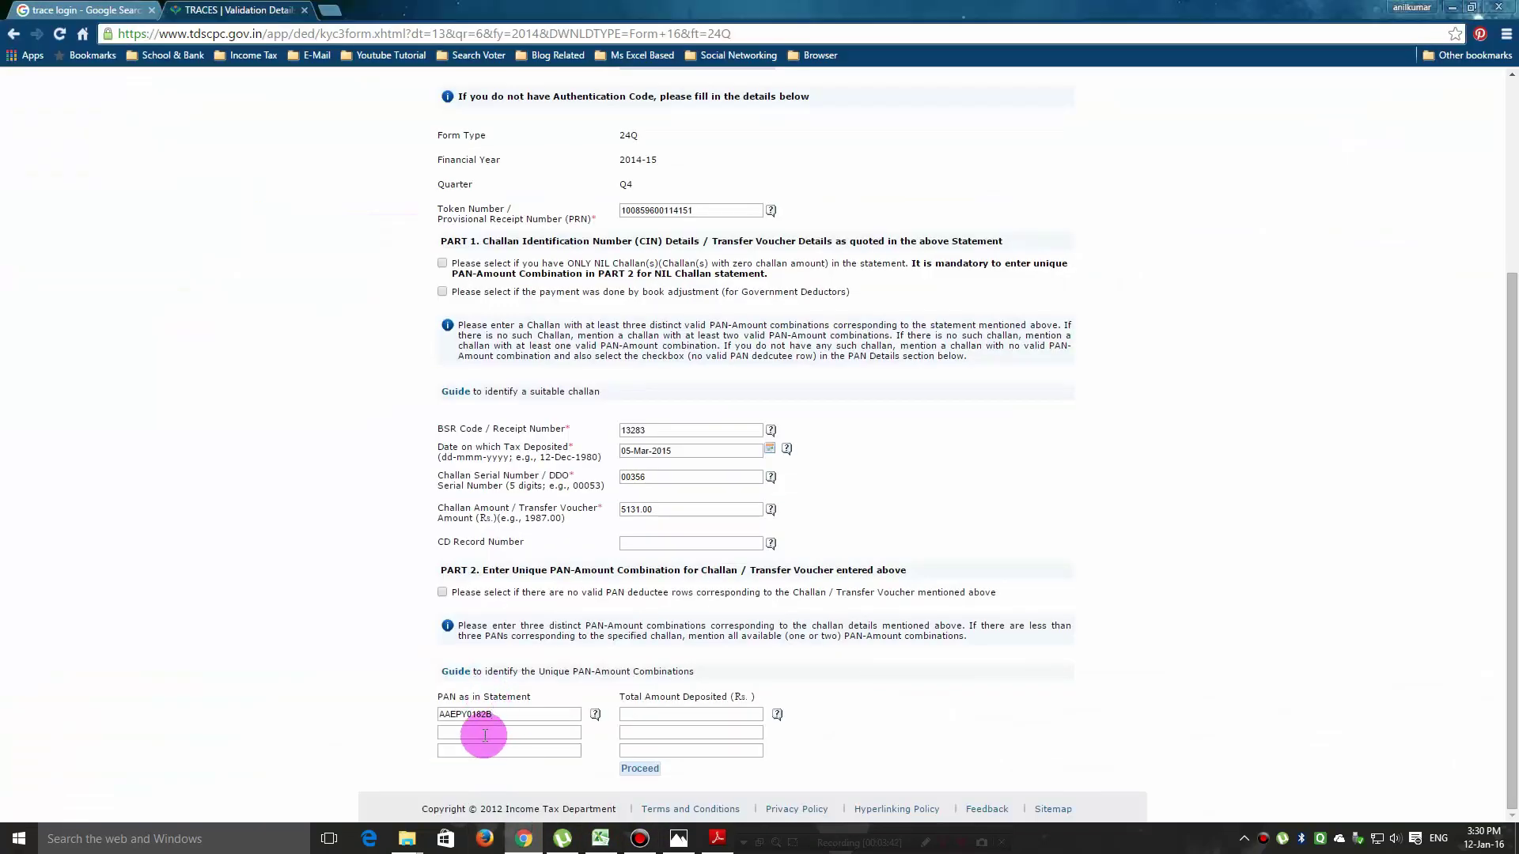
right_click(481, 734)
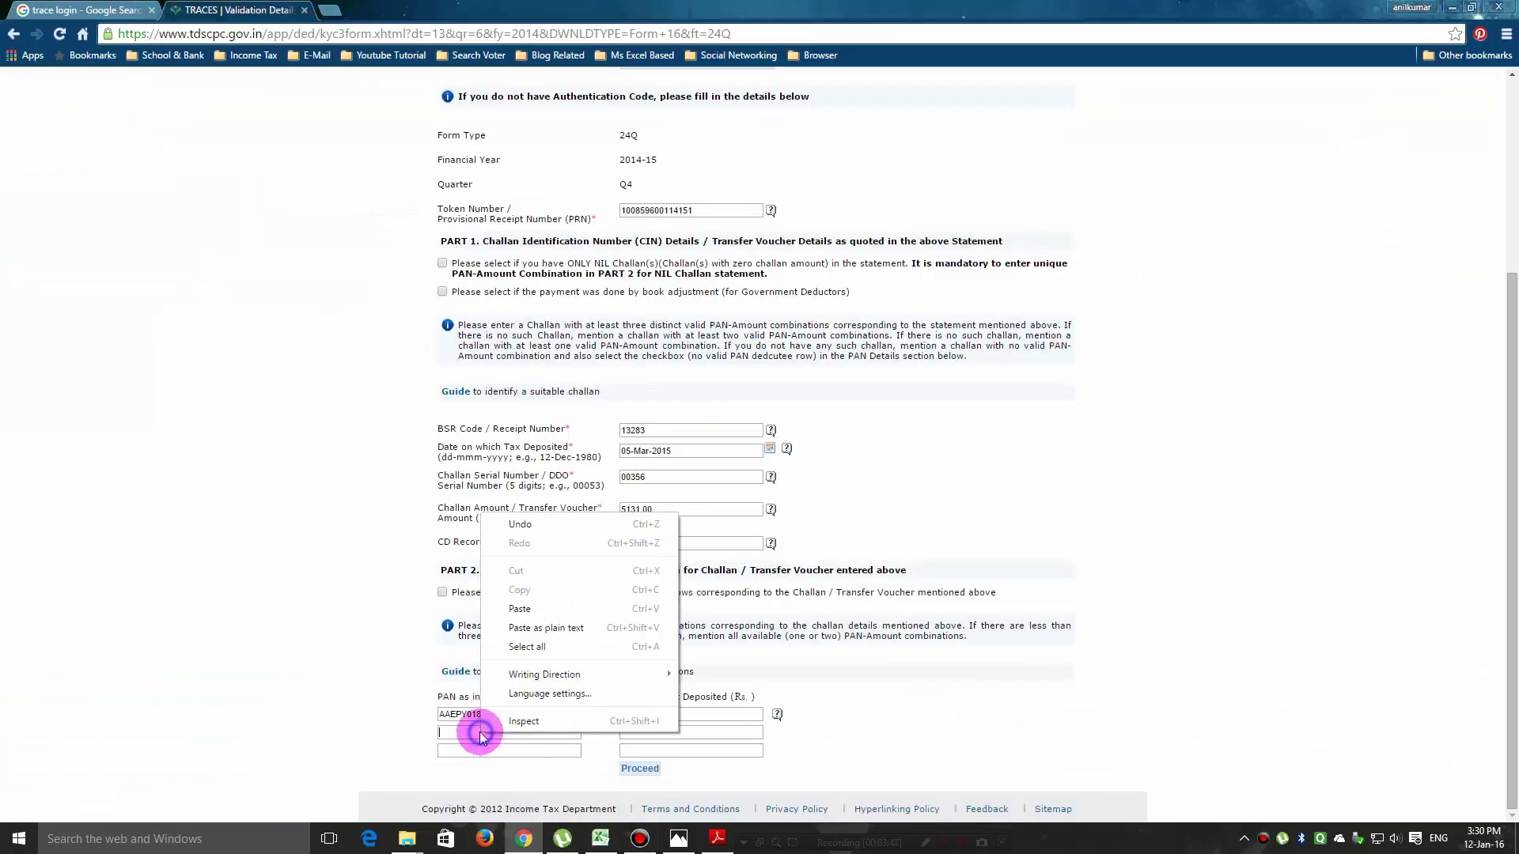
left_click(501, 629)
Paste the third PAN from cell E9 into the third field, then bring up the Form 24Q PDF.
left_click(599, 839)
left_click(431, 296)
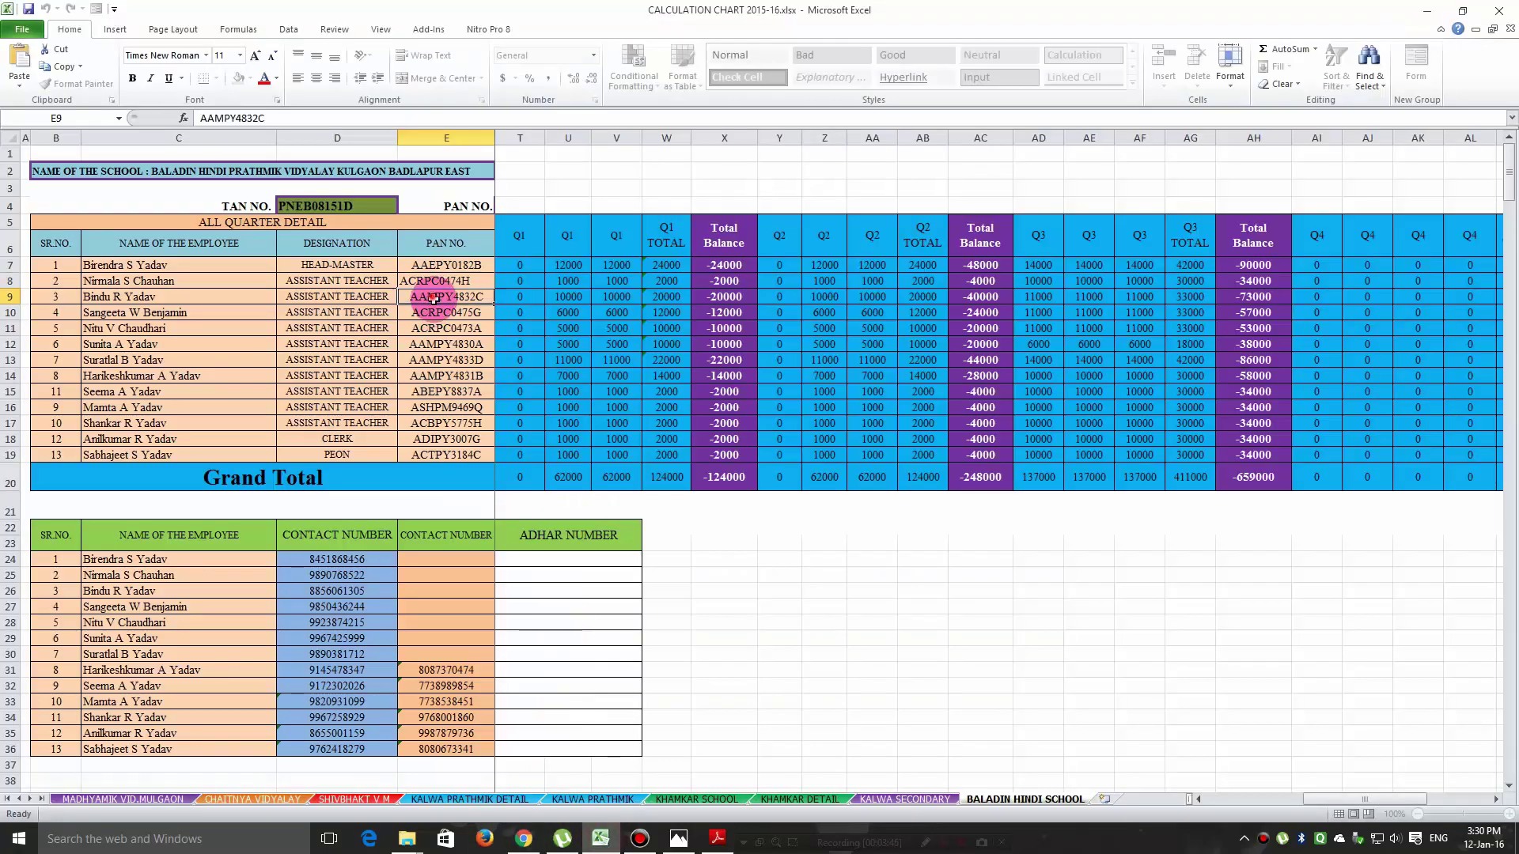
double_click(230, 118)
right_click(237, 119)
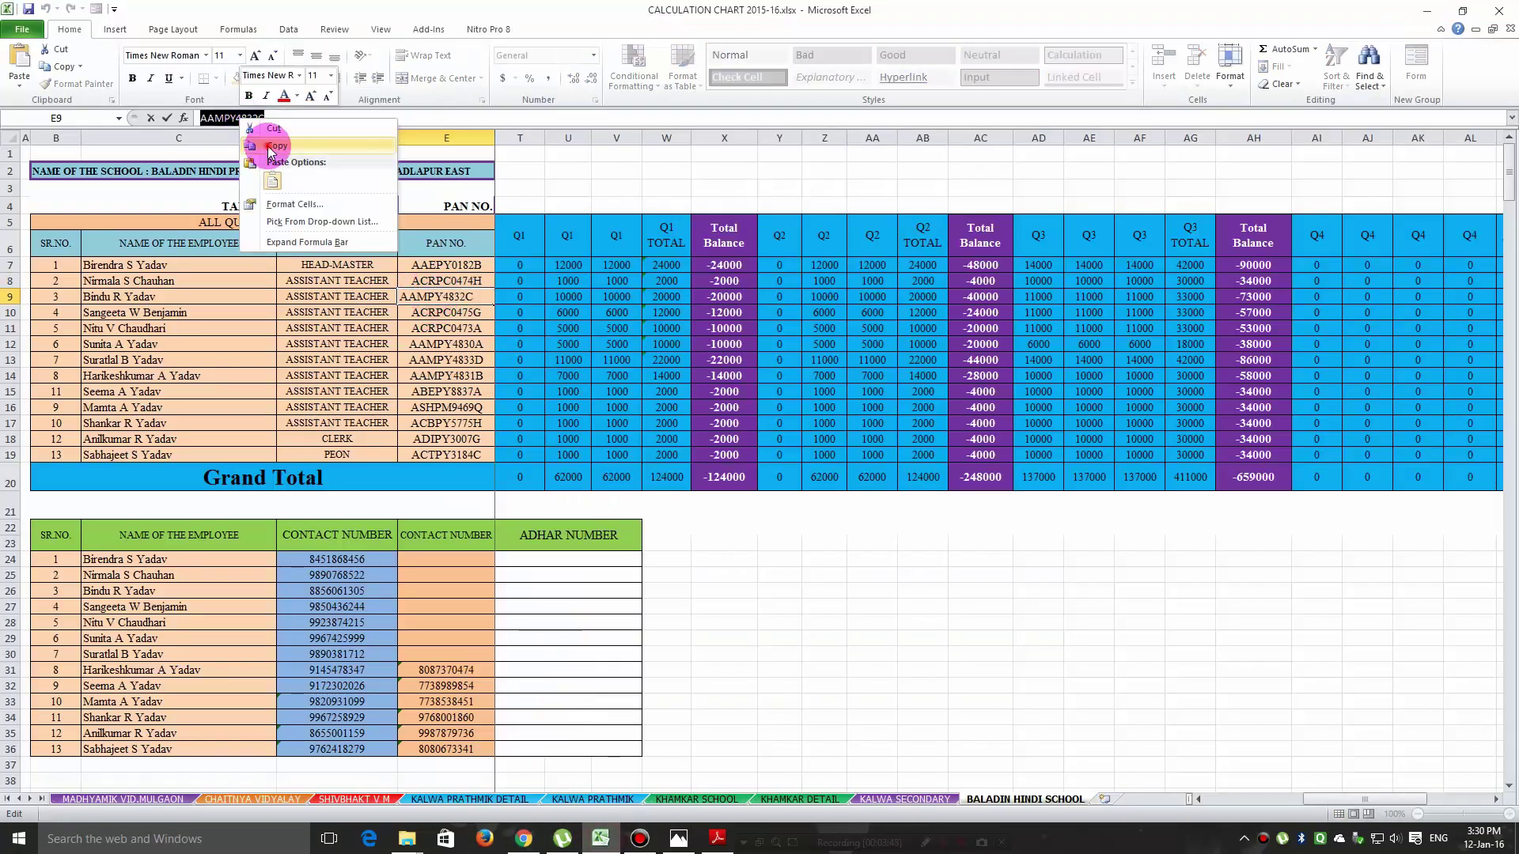
left_click(261, 146)
left_click(524, 839)
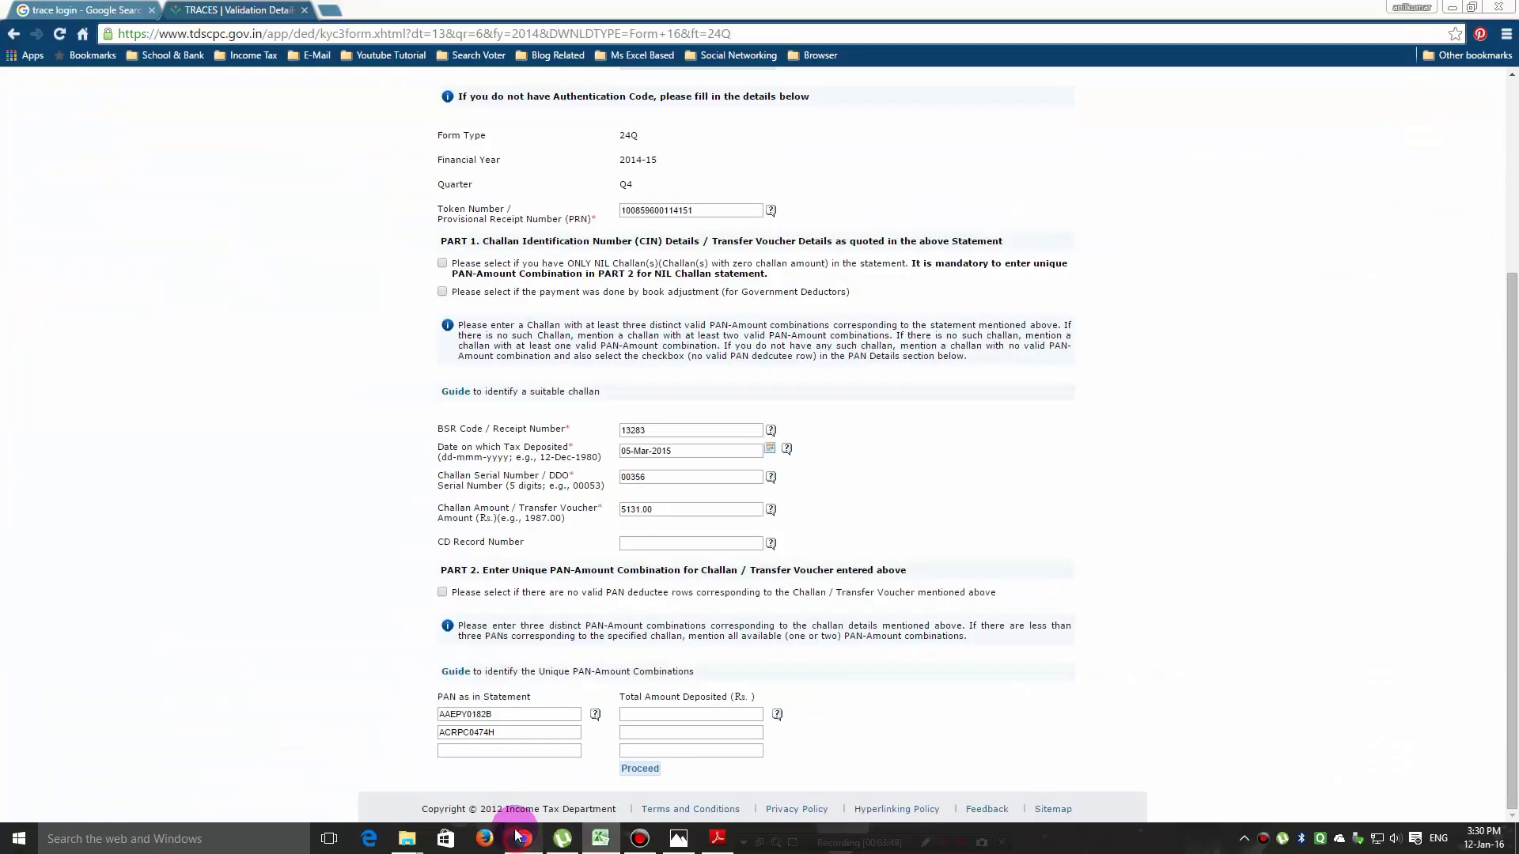
right_click(467, 750)
left_click(485, 624)
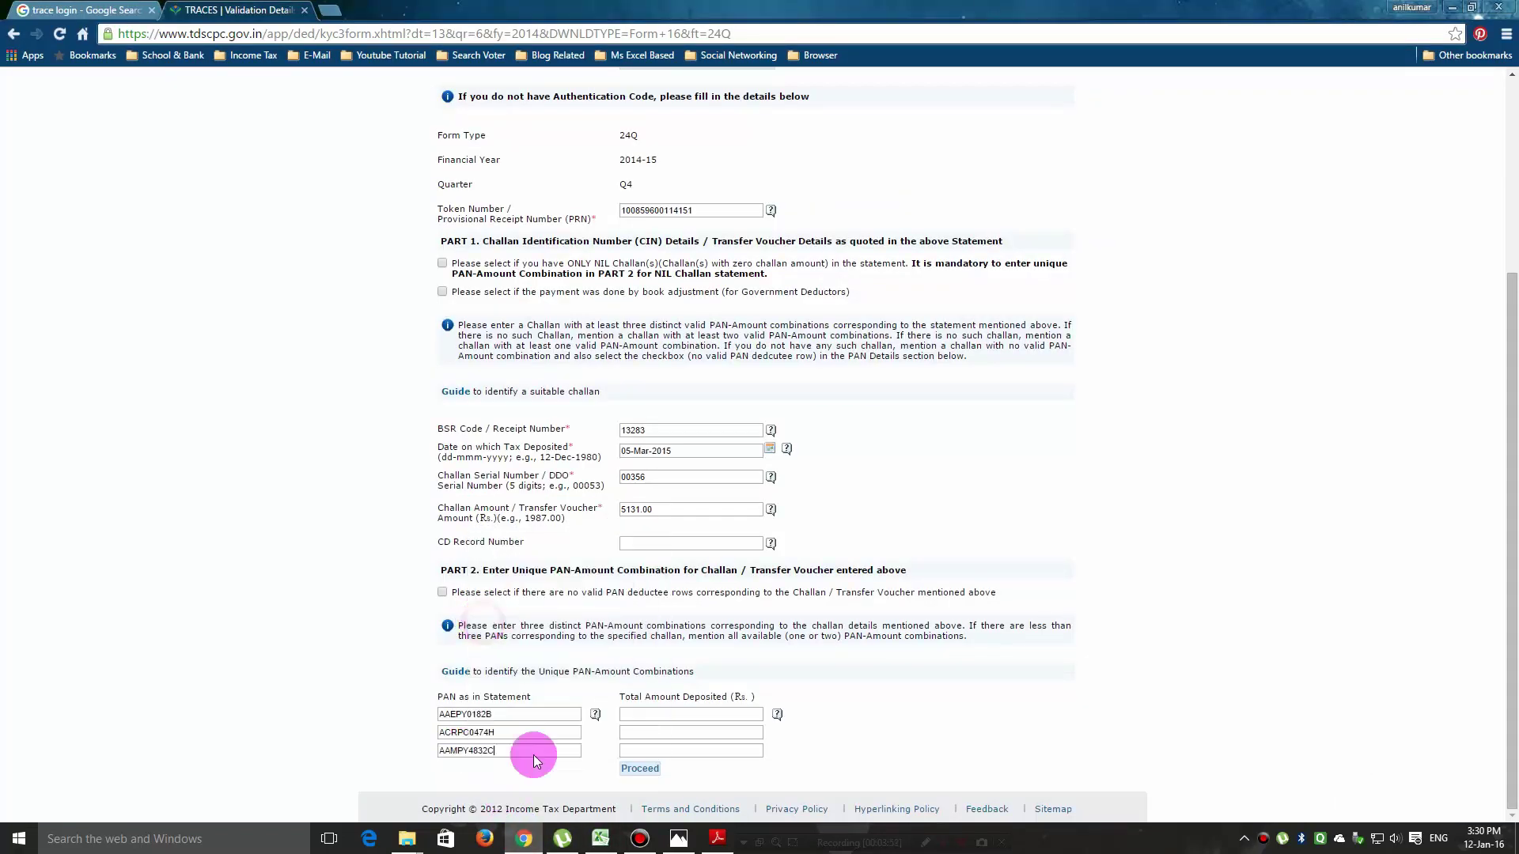
left_click(716, 841)
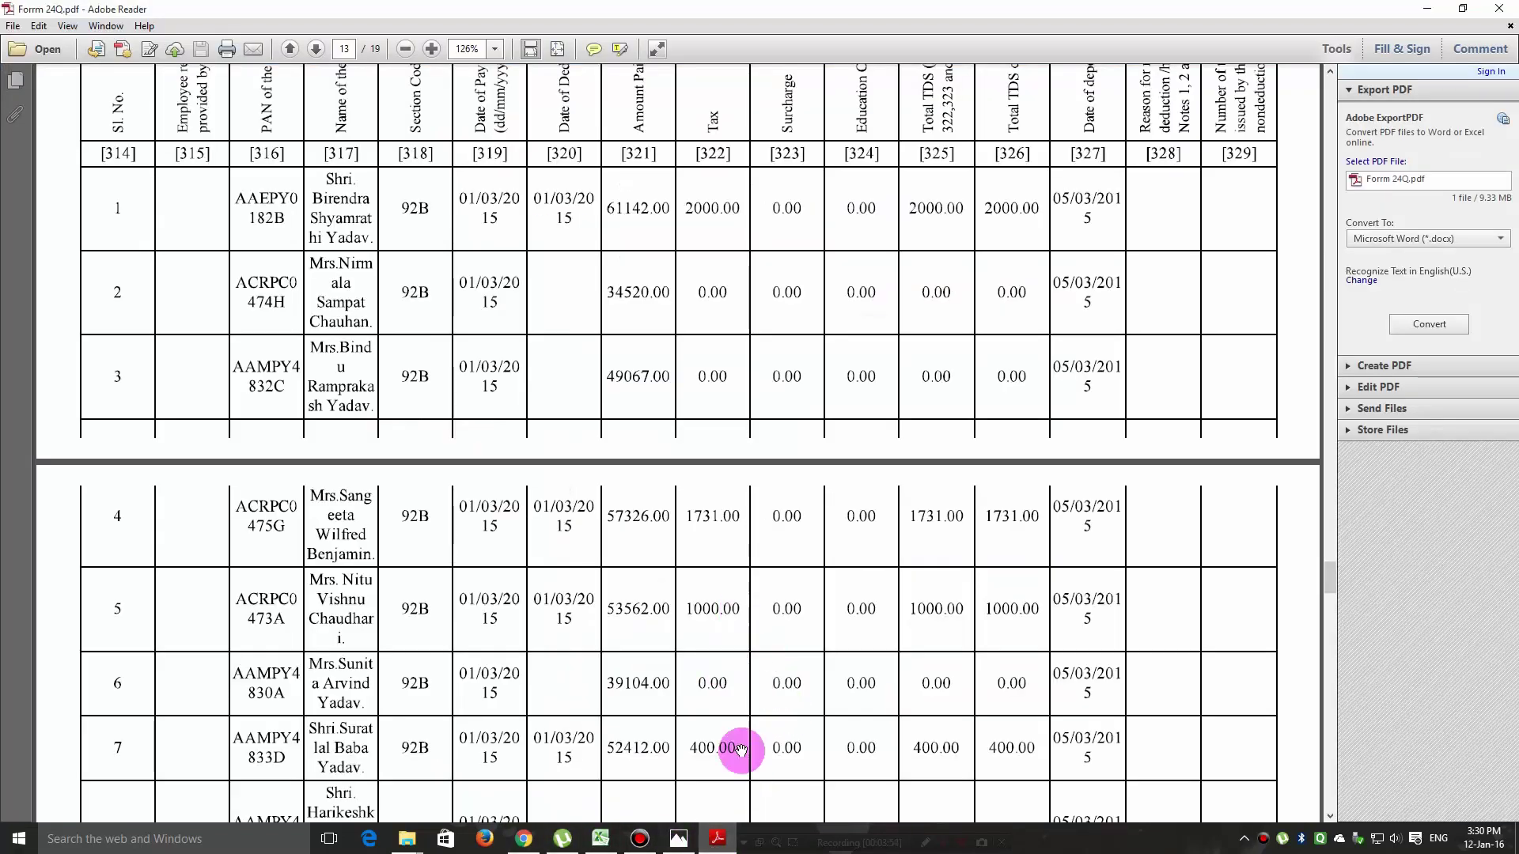
Enter deposited amounts 2000.00, 0.00 and 0.00 for the three PANs and click Proceed.
scroll(940, 493, "up", 1)
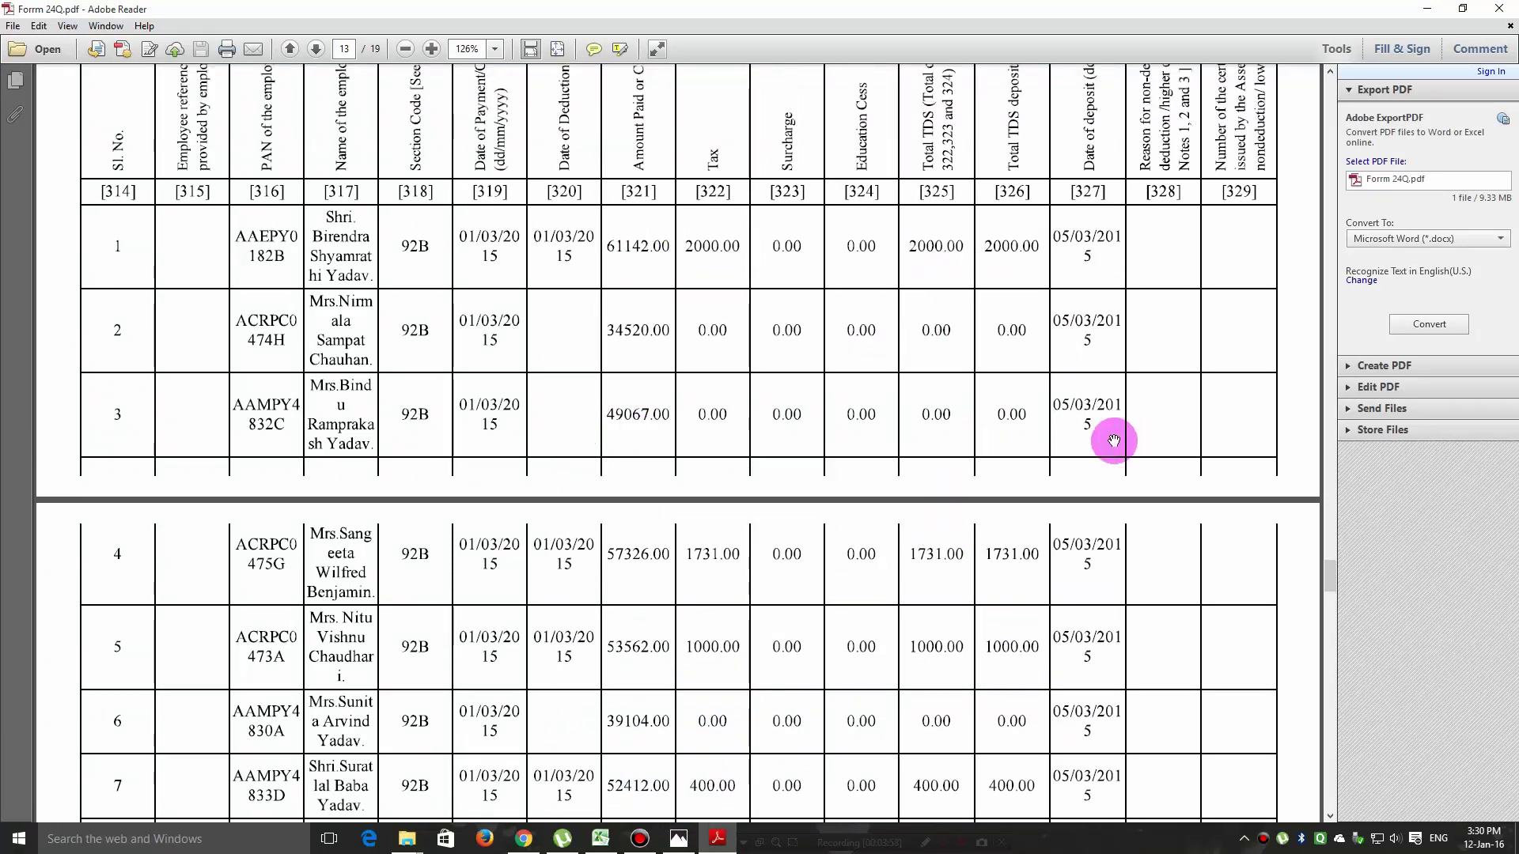
left_click(525, 840)
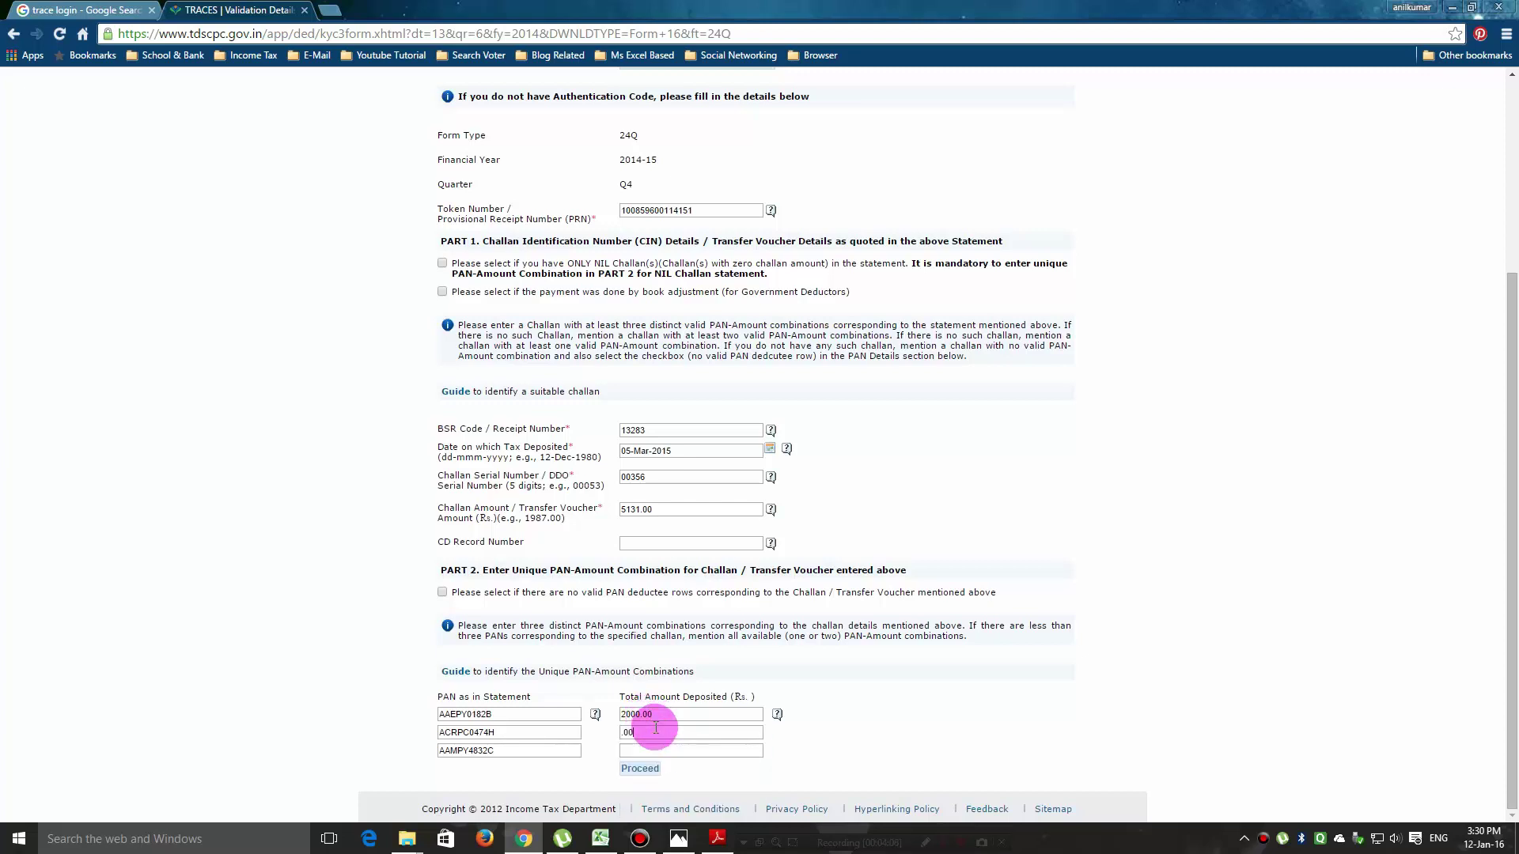
left_click_drag(641, 732, 562, 733)
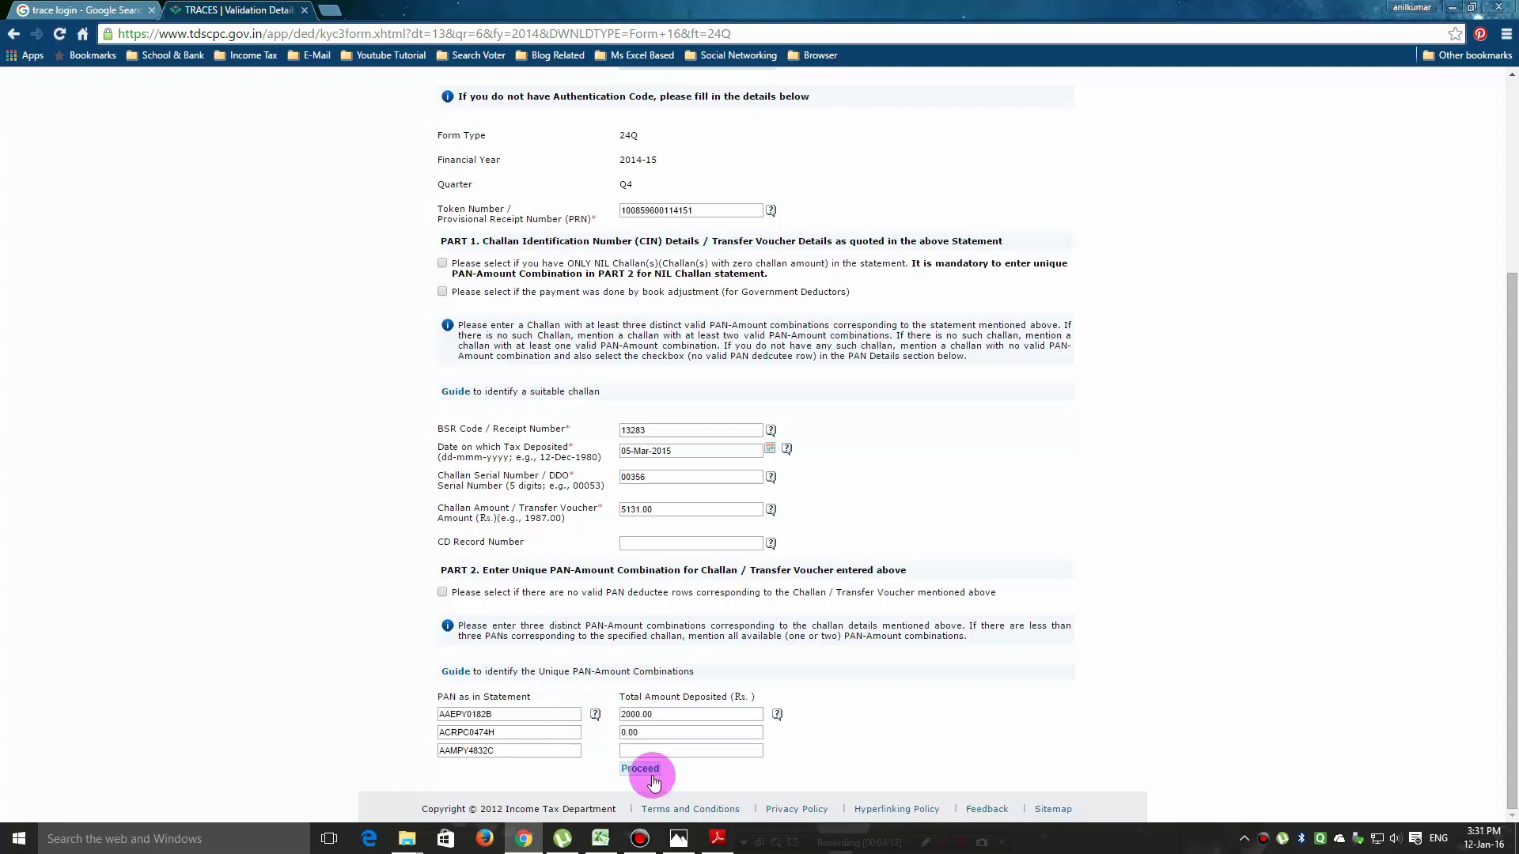
left_click(662, 747)
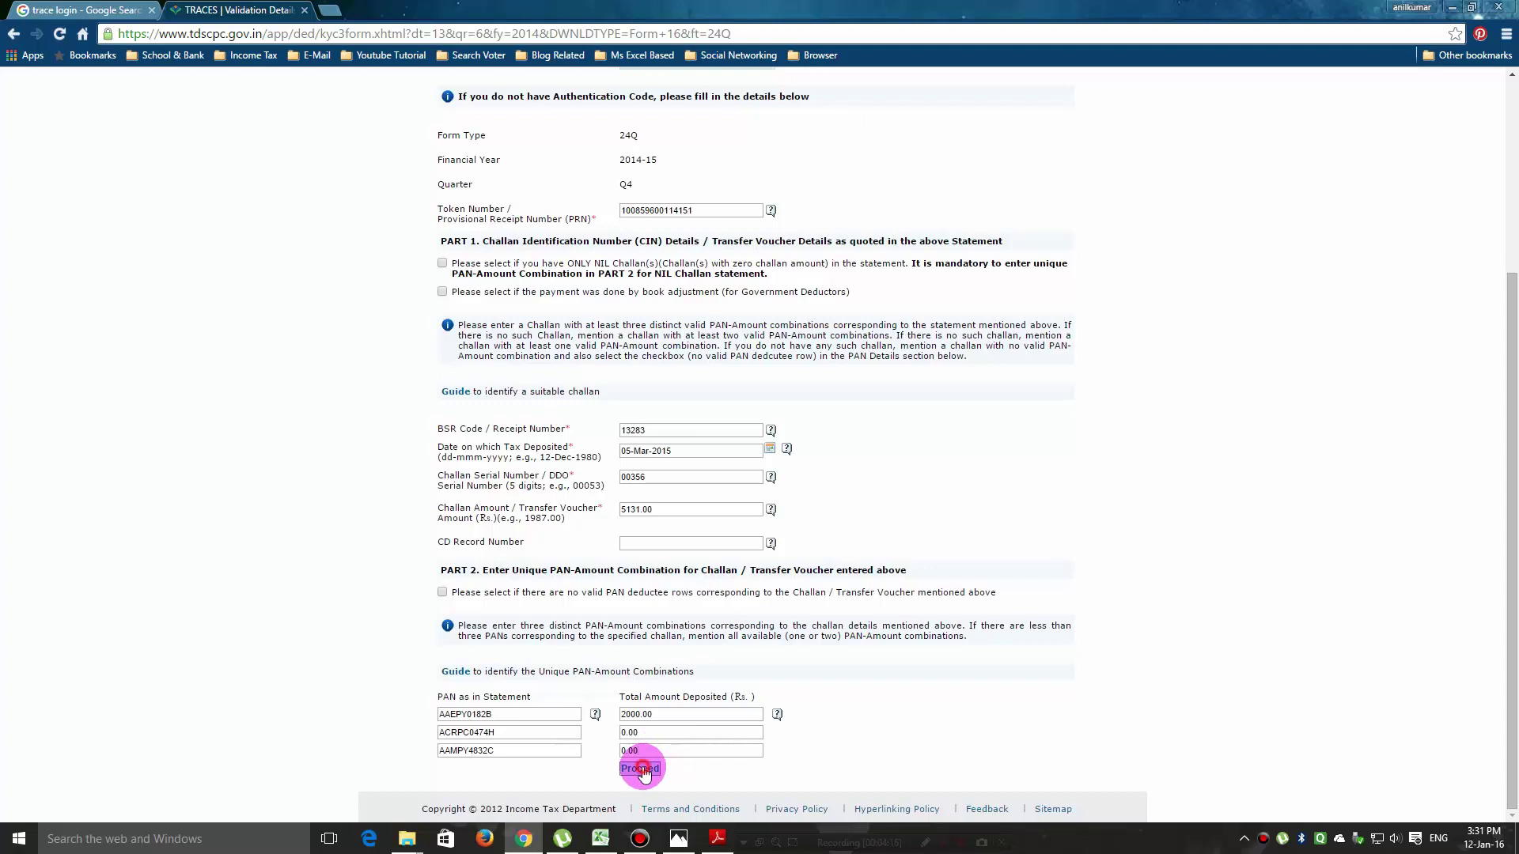
left_click(642, 767)
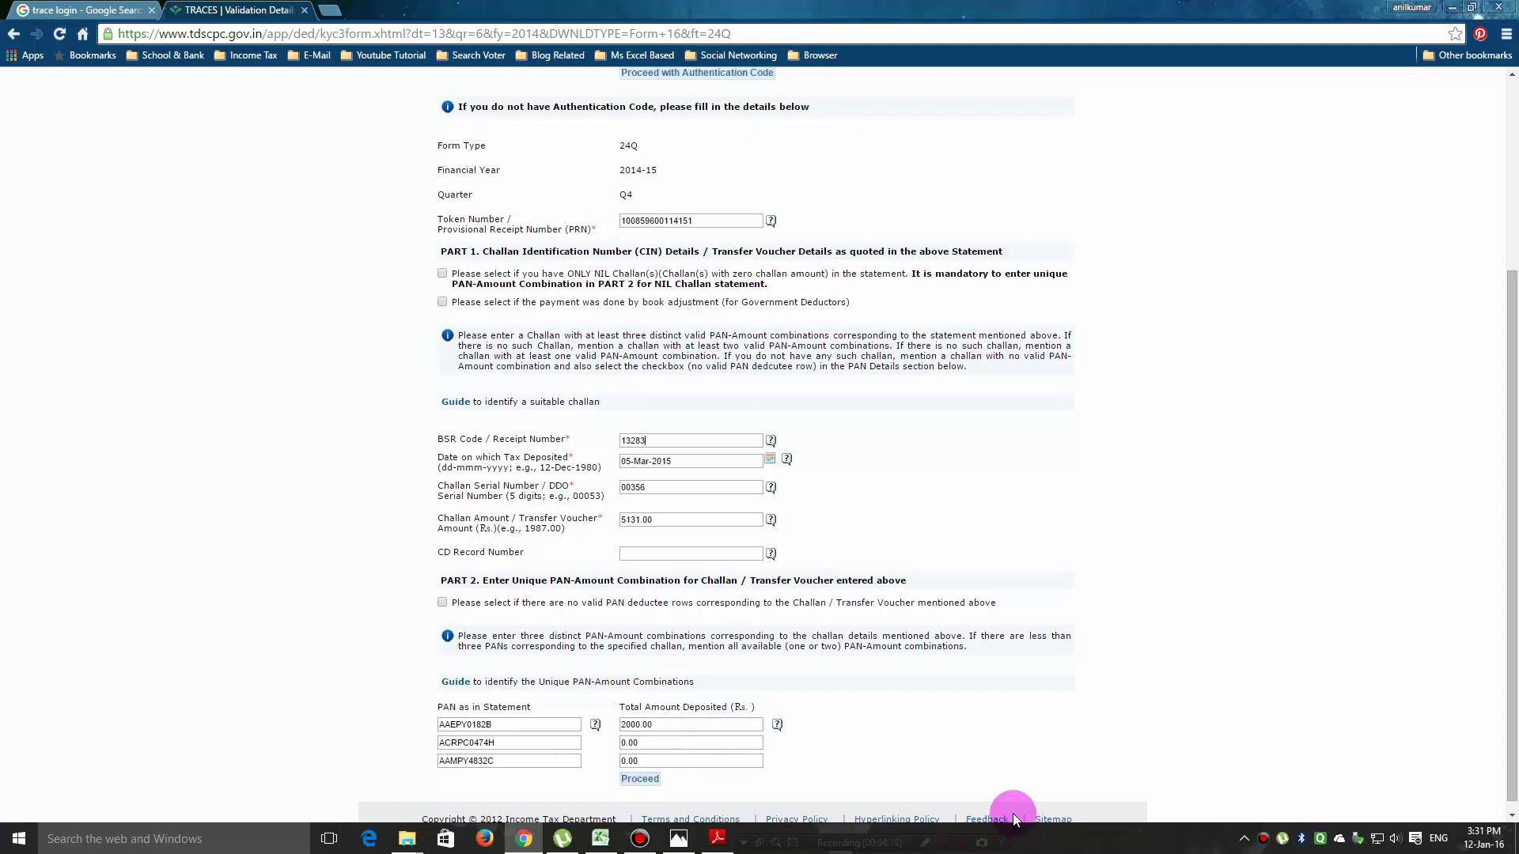
scroll(989, 737, "up", 4)
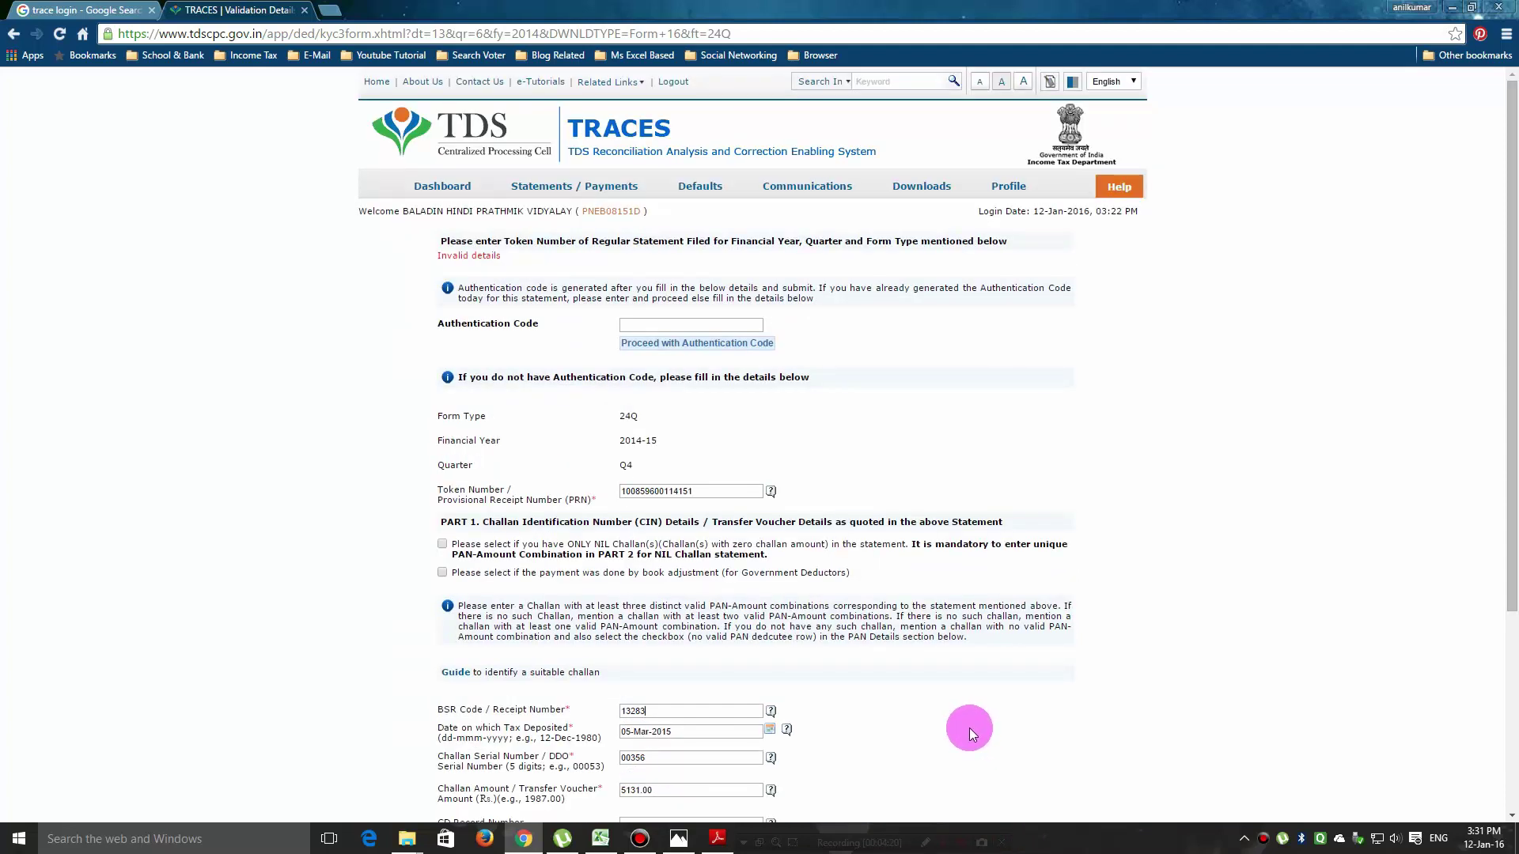
scroll(962, 737, "down", 3)
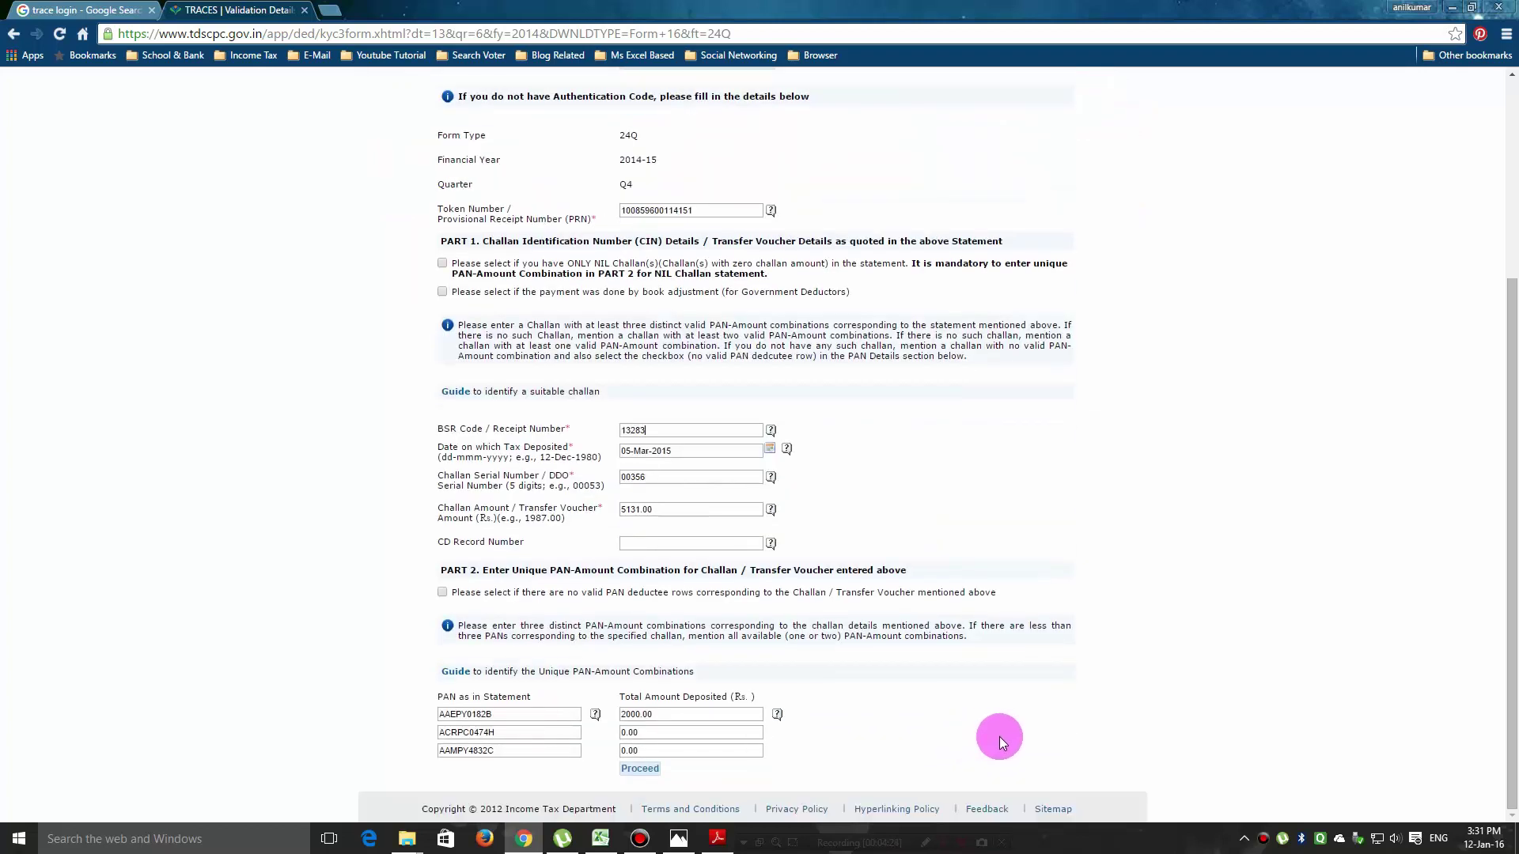
left_click(717, 838)
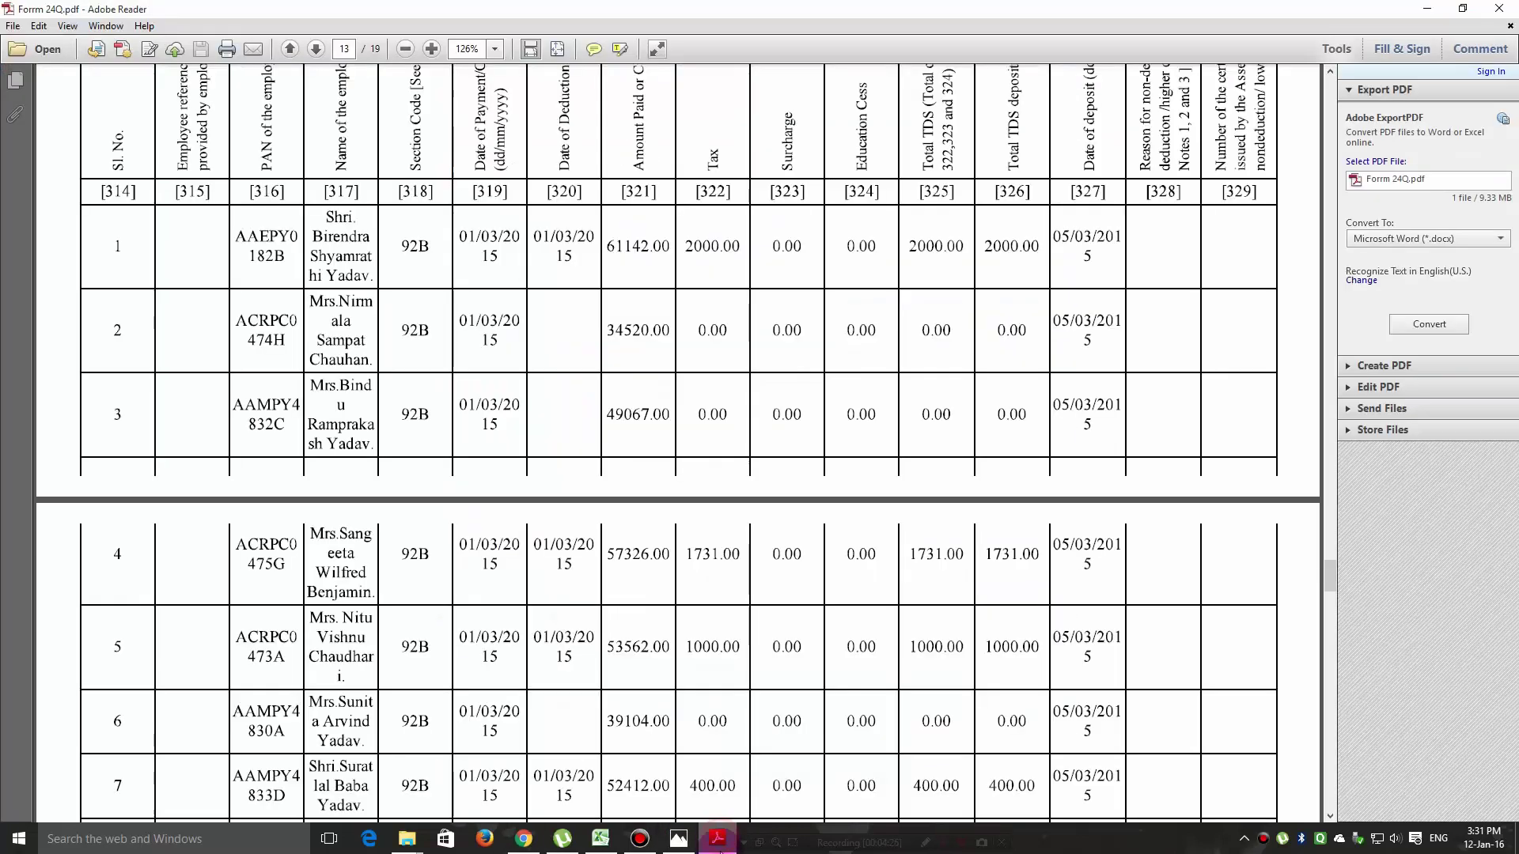
scroll(962, 670, "up", 4)
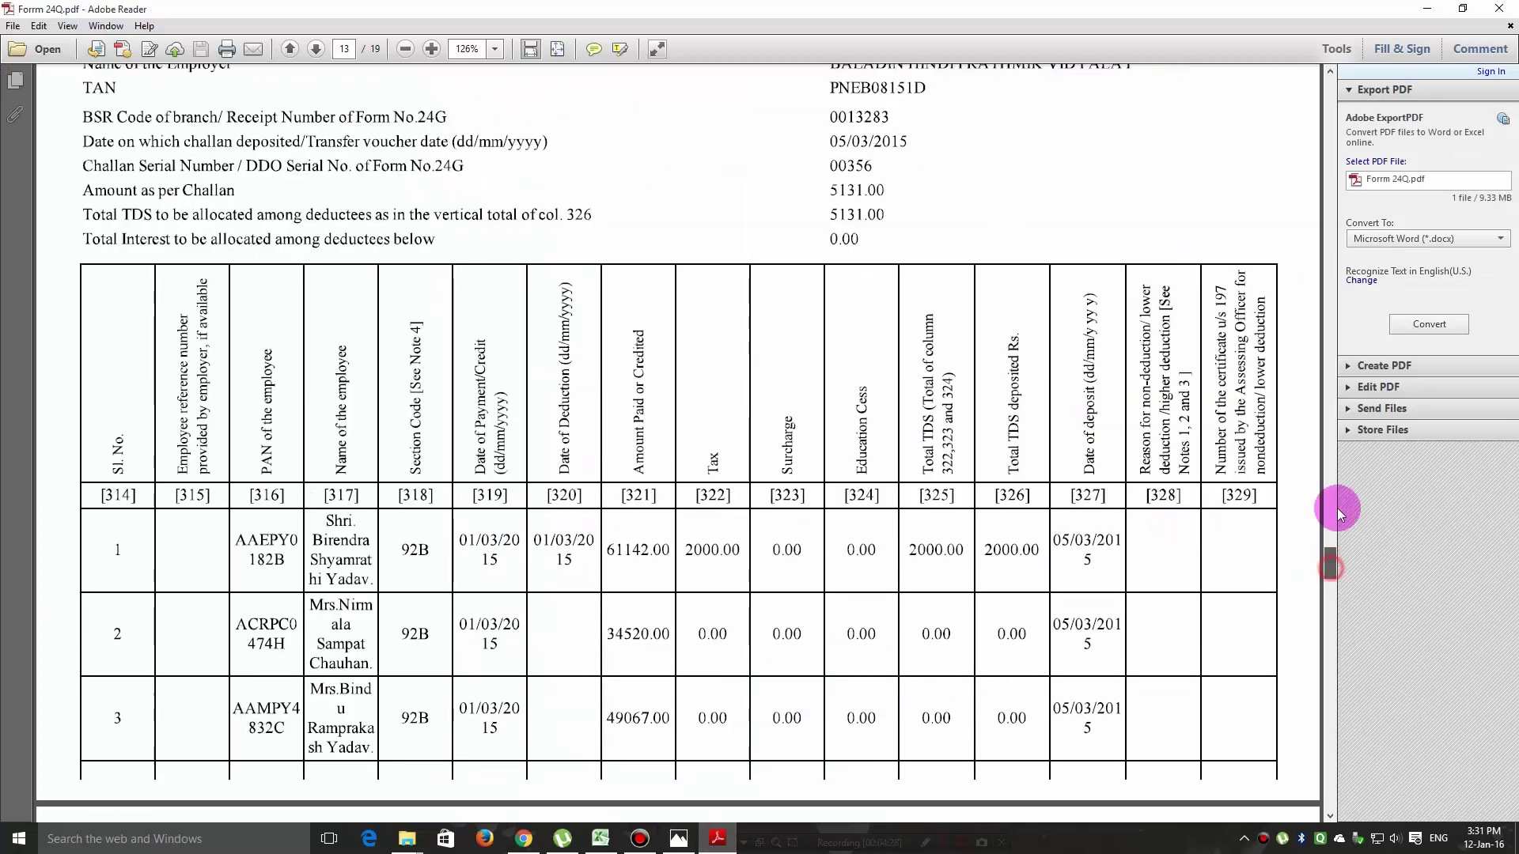
scroll(1335, 491, "up", 1)
left_click_drag(1321, 360, 1330, 81)
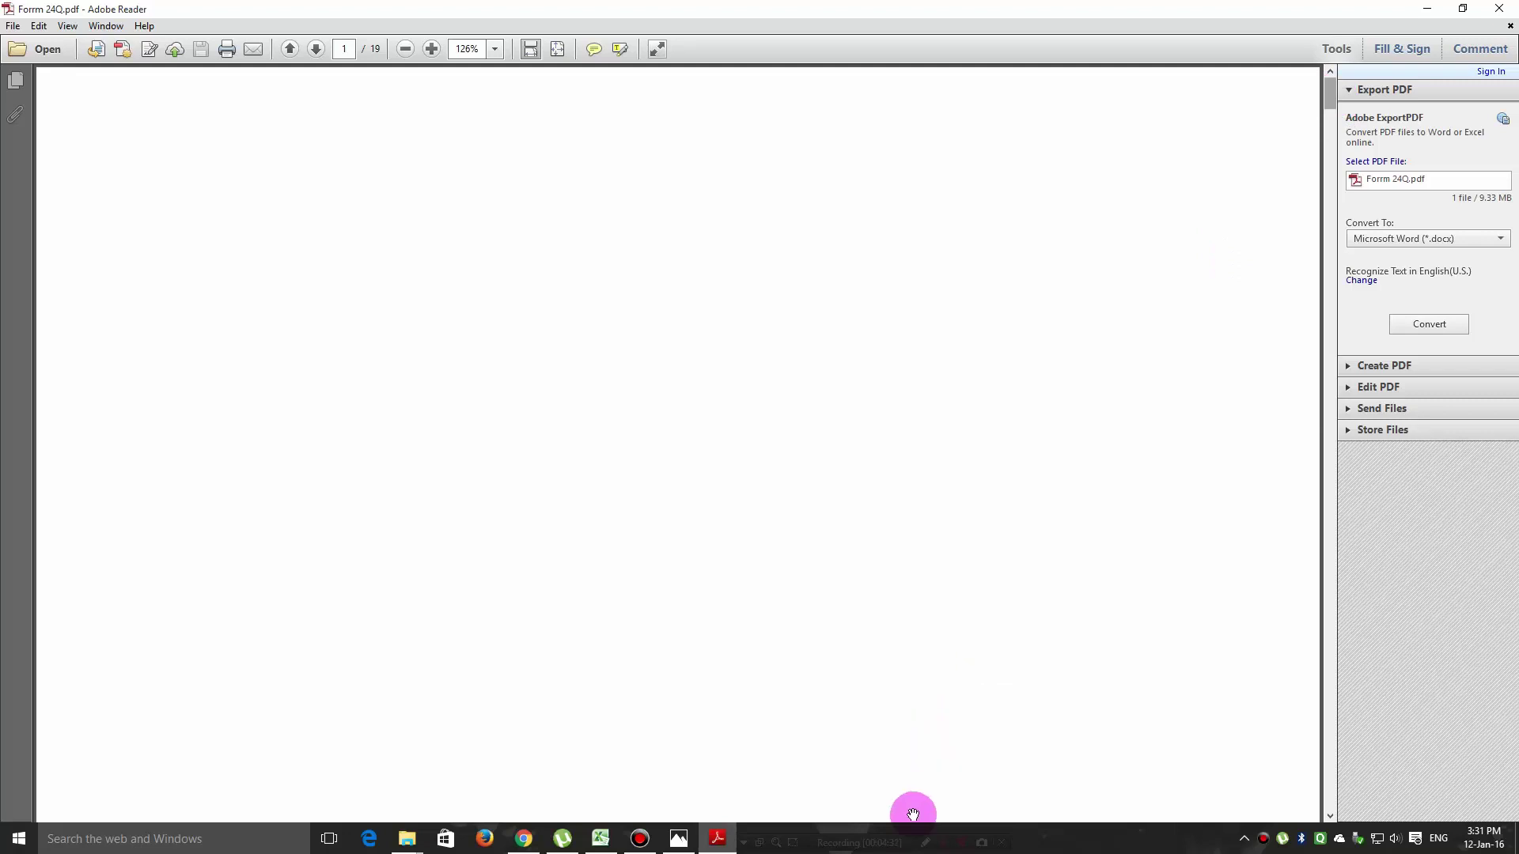
scroll(949, 685, "down", 3)
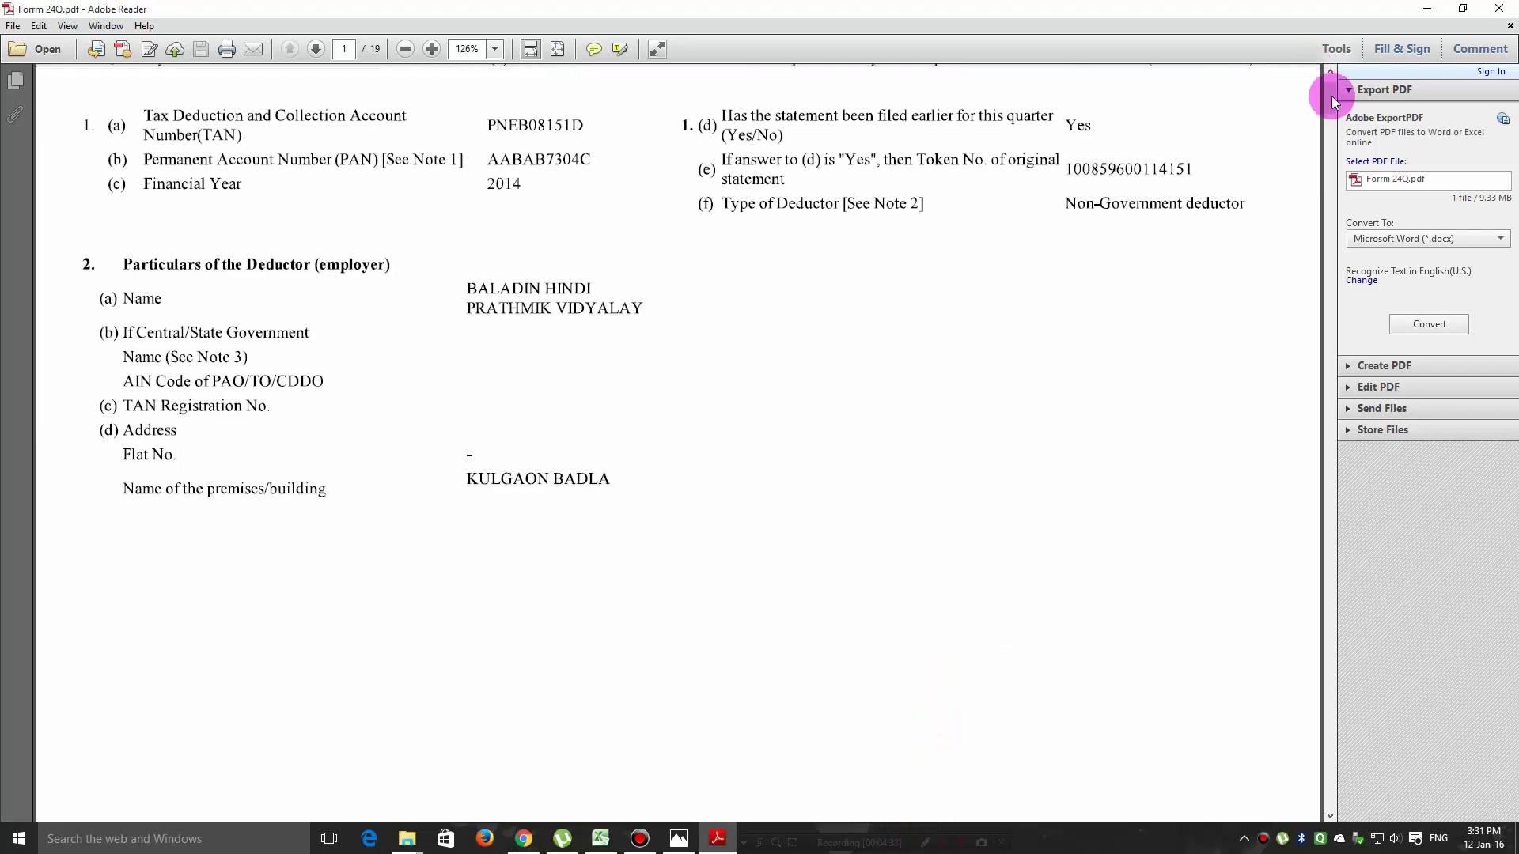
left_click_drag(1329, 99, 1336, 135)
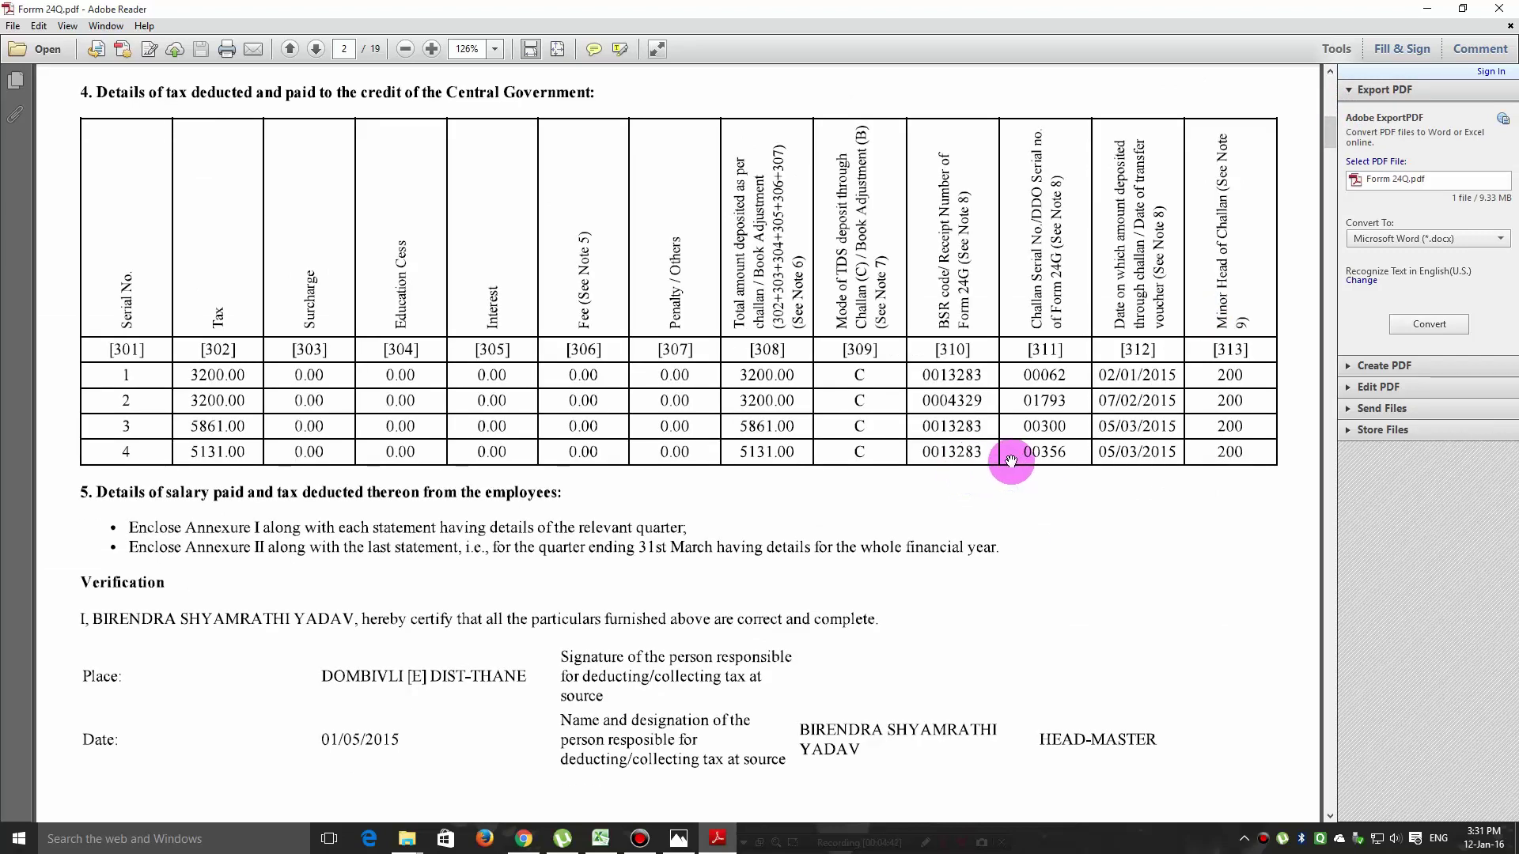
left_click(522, 840)
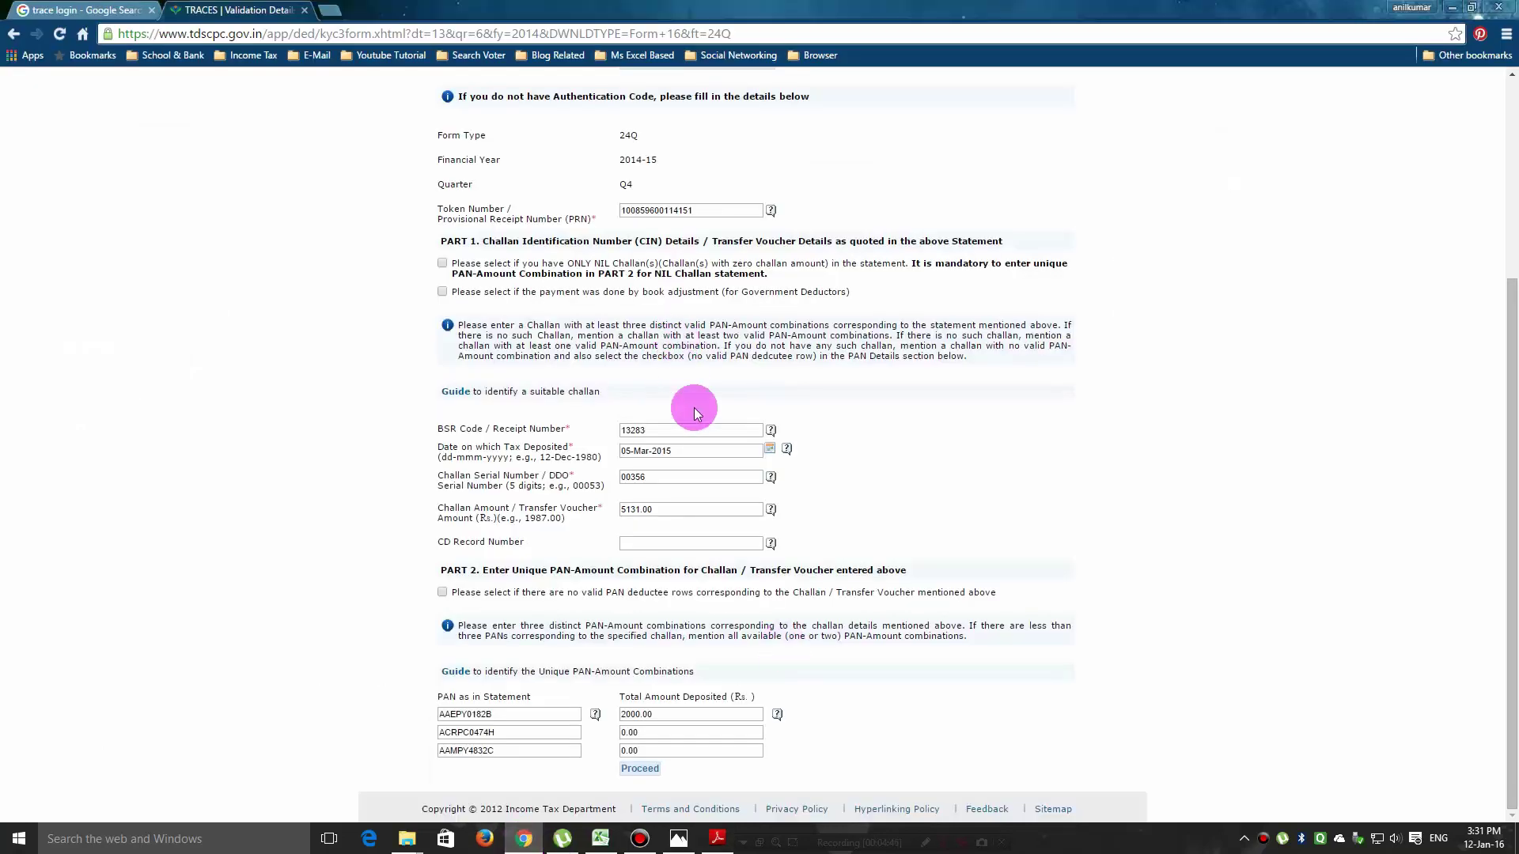
Change the BSR Code field to 0013283 and click Proceed to revalidate.
scroll(693, 411, "up", 1)
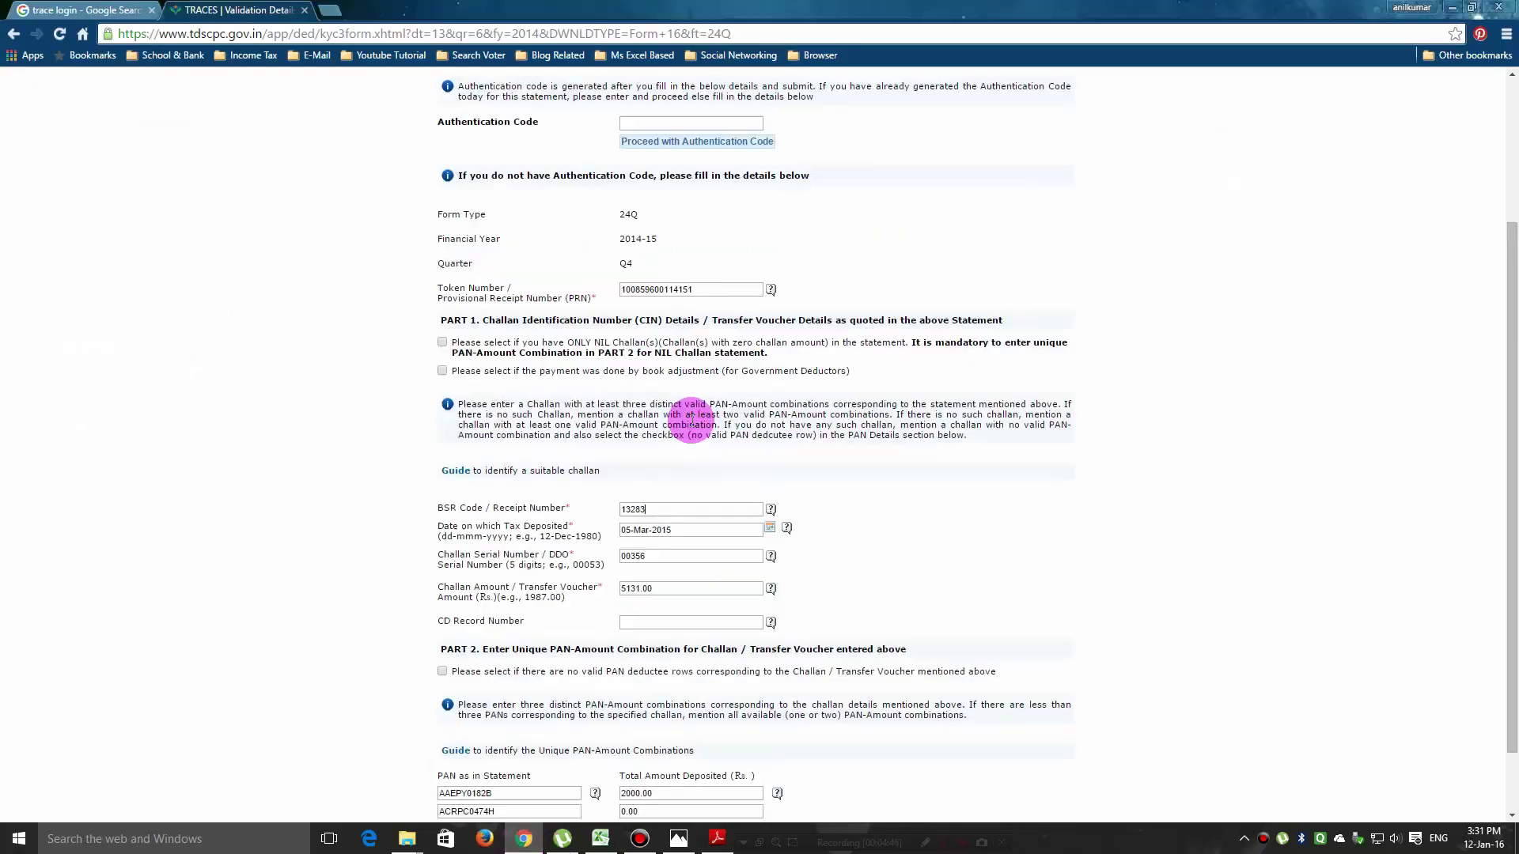
left_click(622, 510)
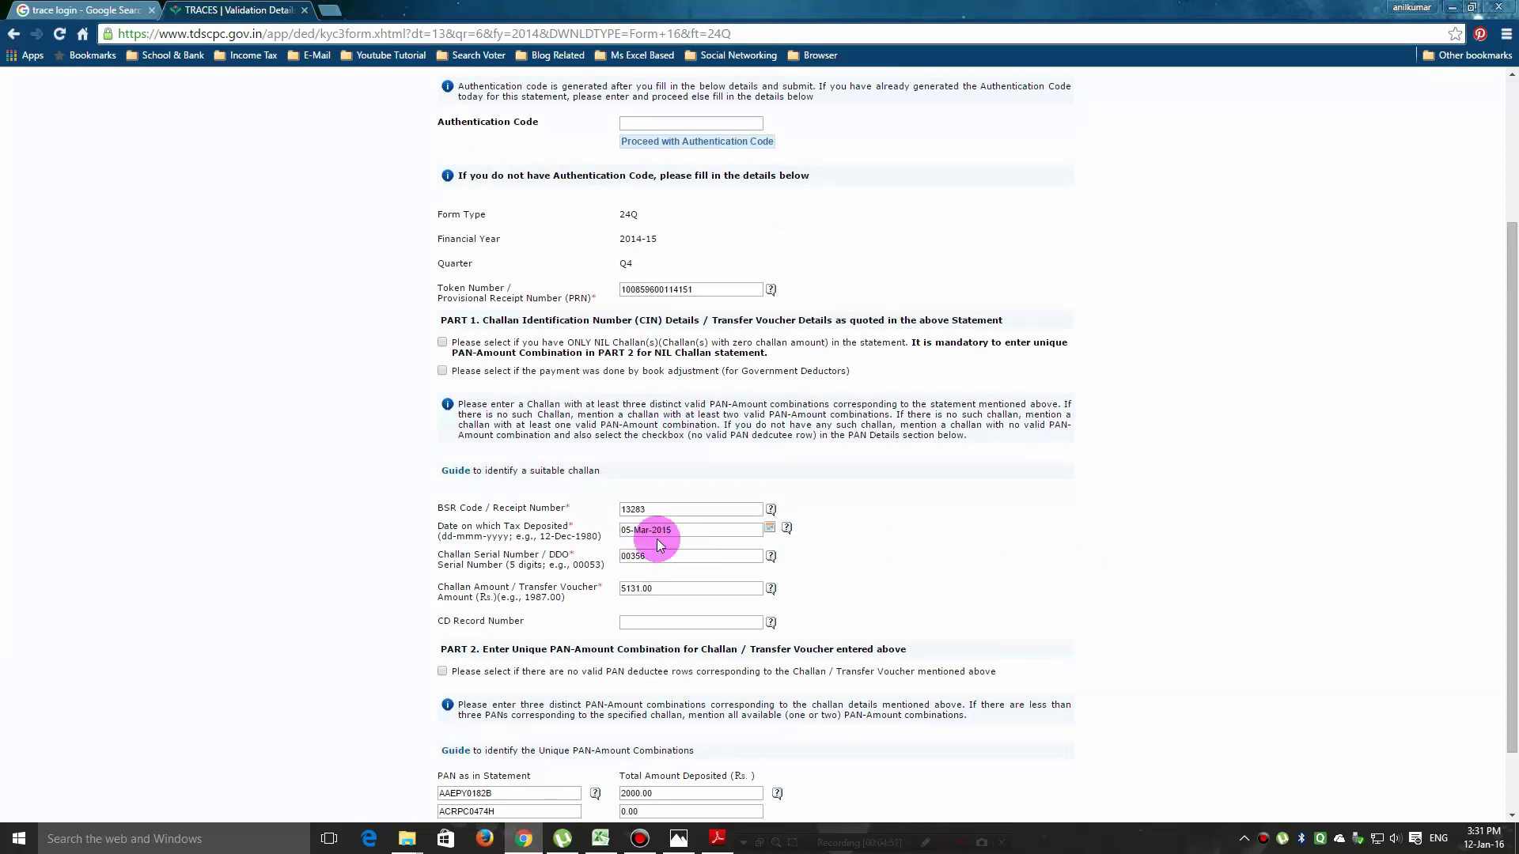
left_click_drag(621, 509, 626, 510)
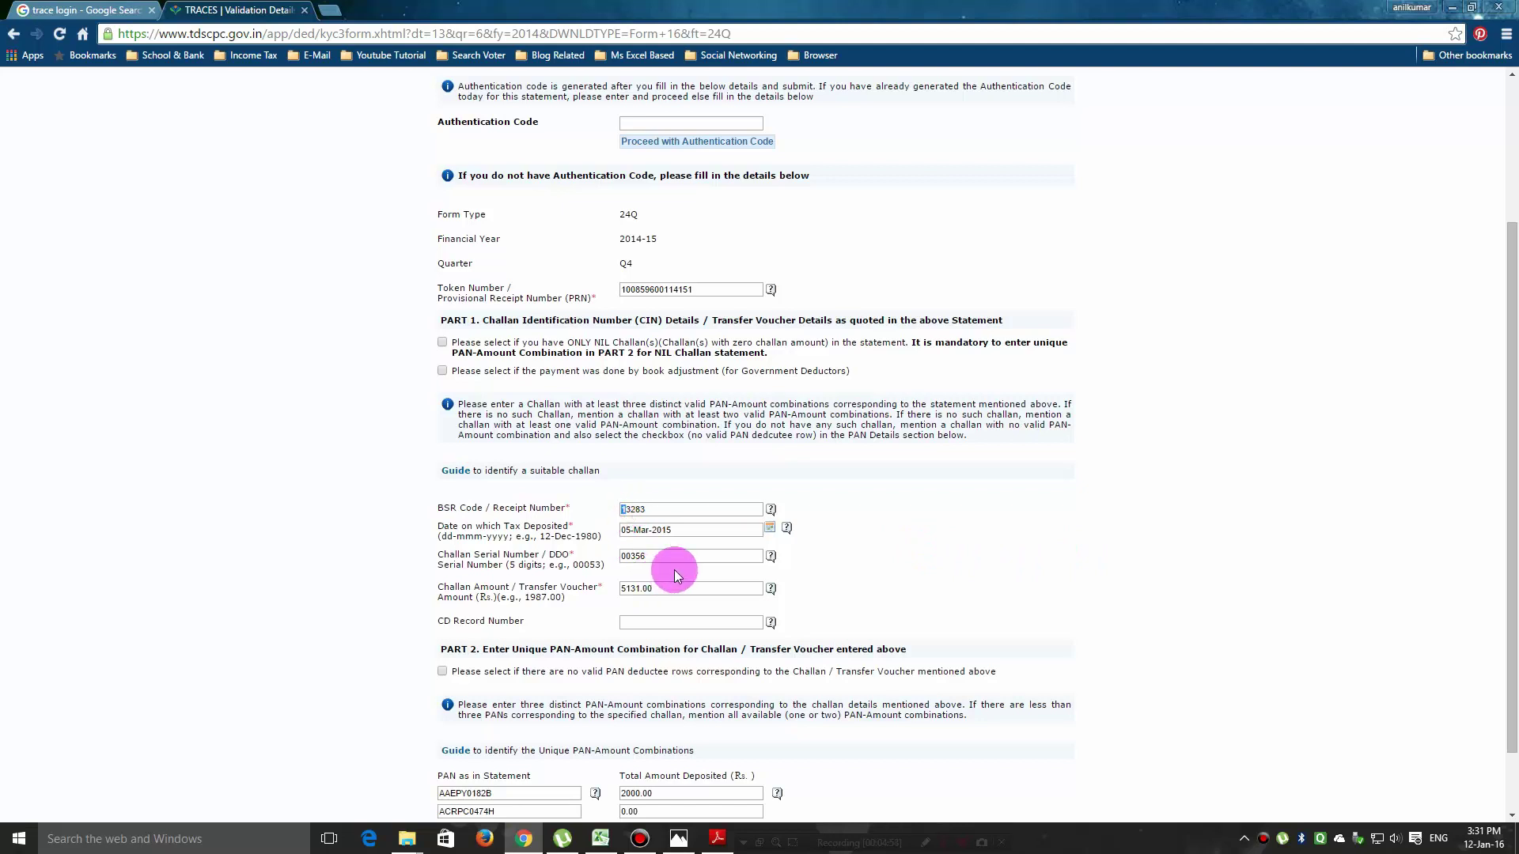
type("00")
key("Delete")
key("Delete")
key("Delete")
key("Delete")
type("13283")
left_click_drag(1505, 427, 1515, 617)
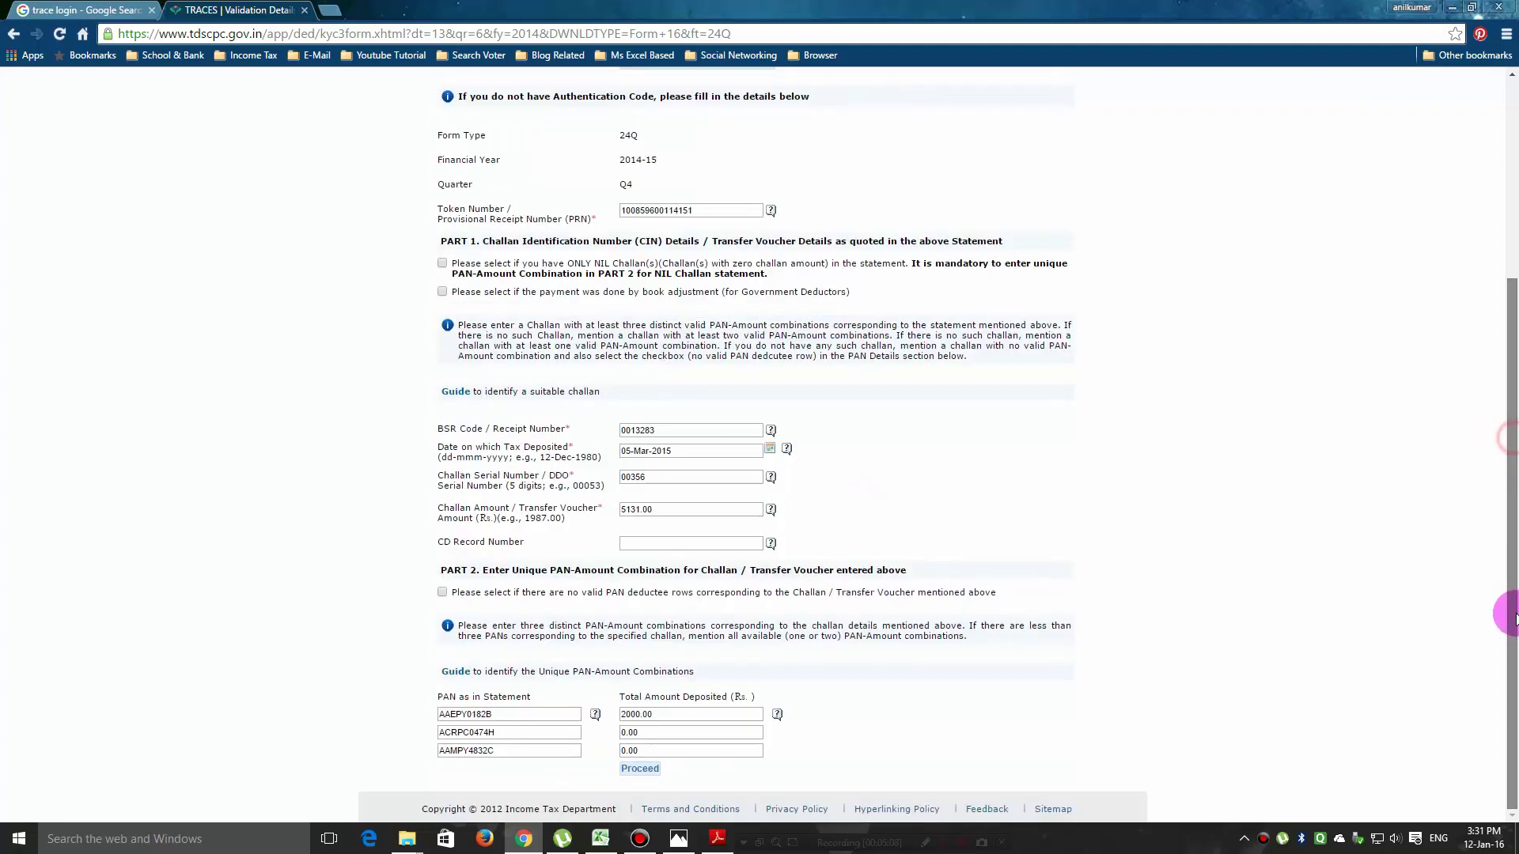
left_click(652, 771)
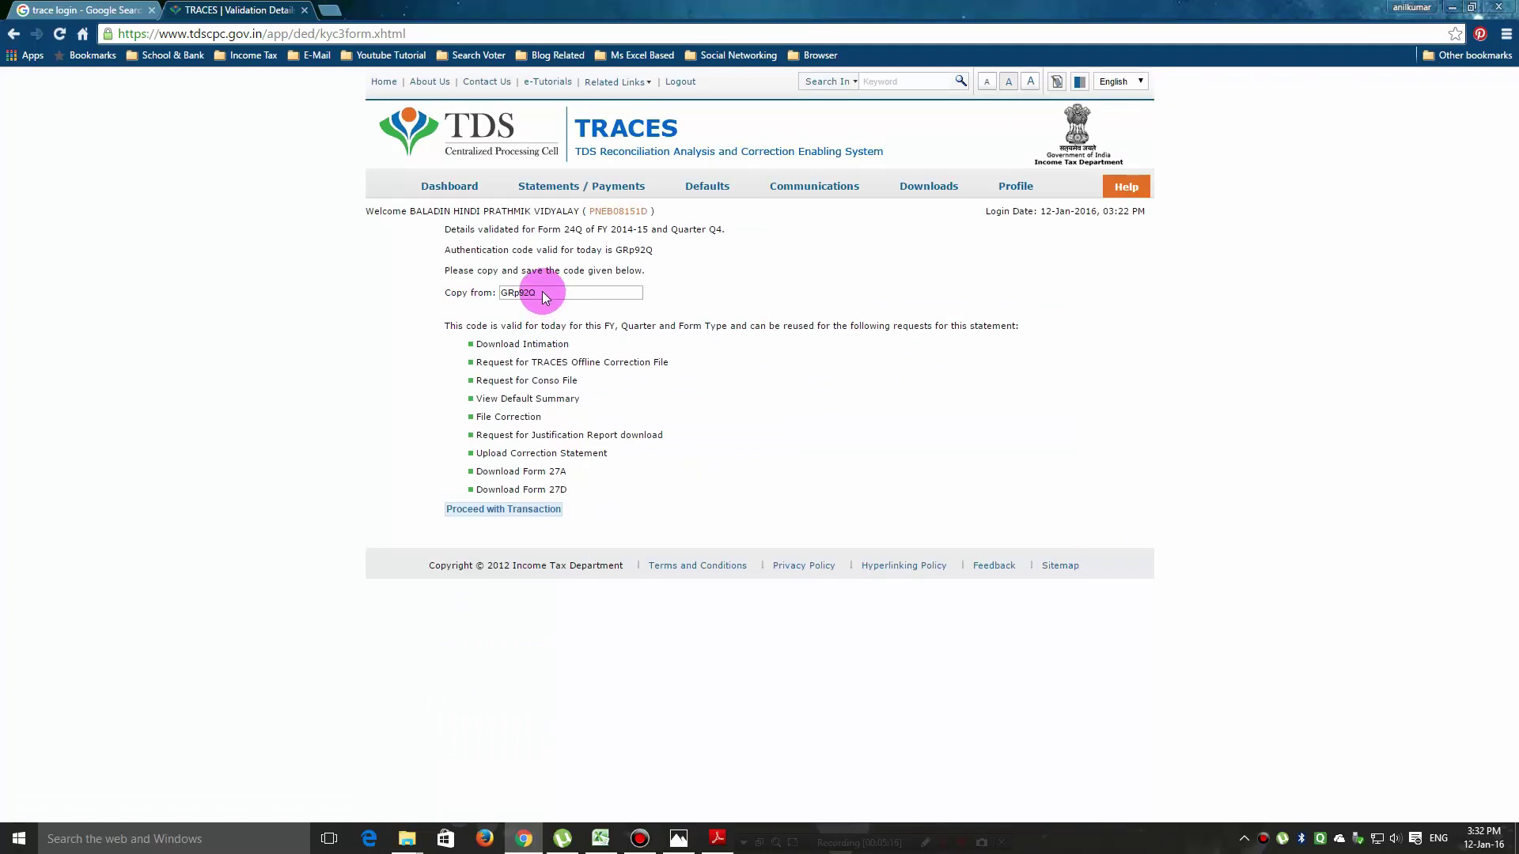
Copy the authentication code displayed on the validation result page.
left_click_drag(545, 297, 487, 294)
key("ctrl+c")
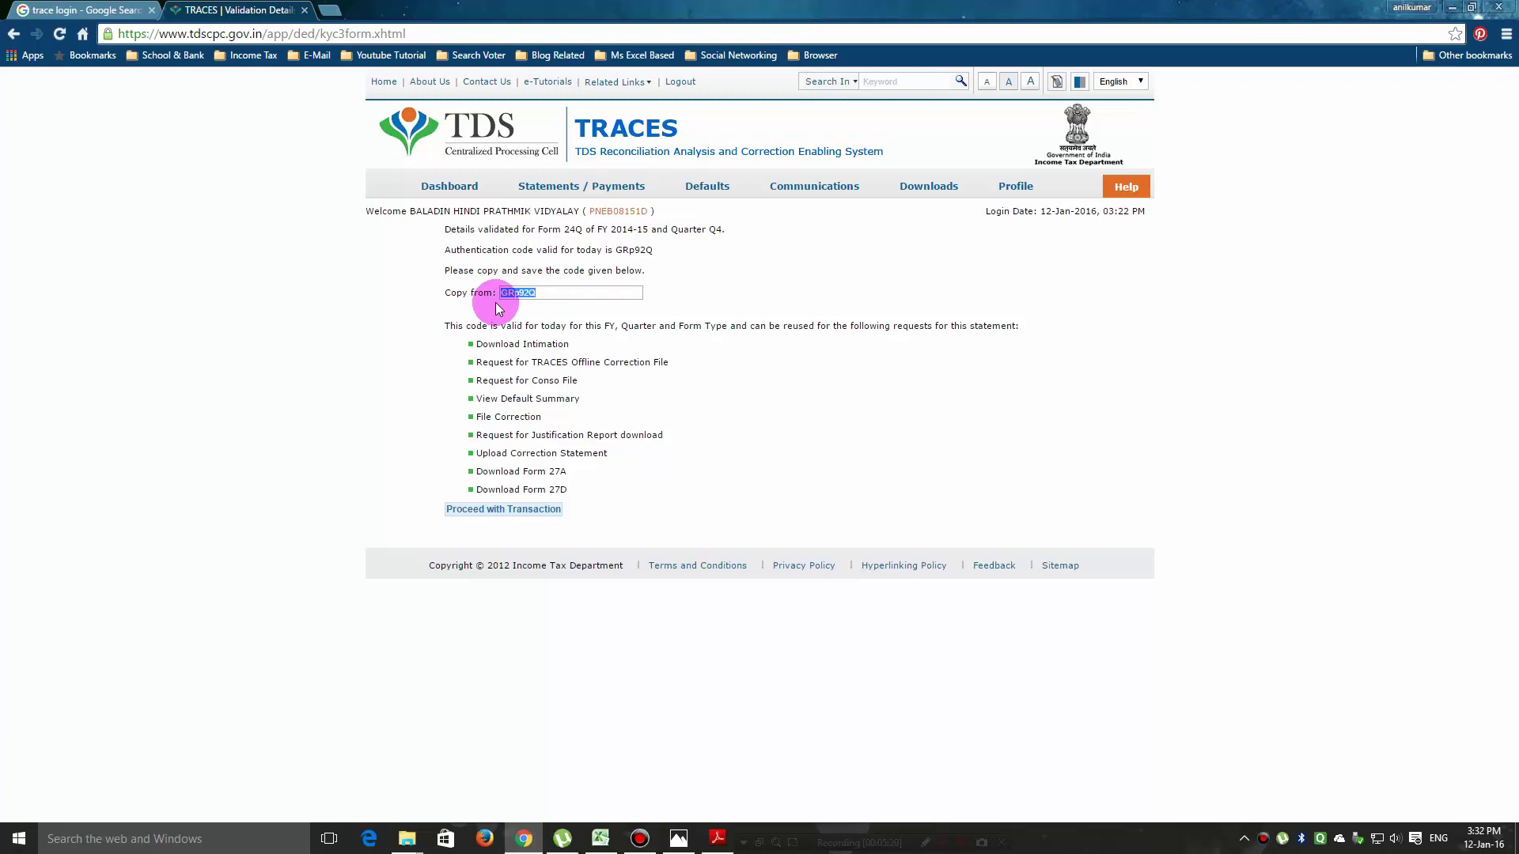
left_click(203, 837)
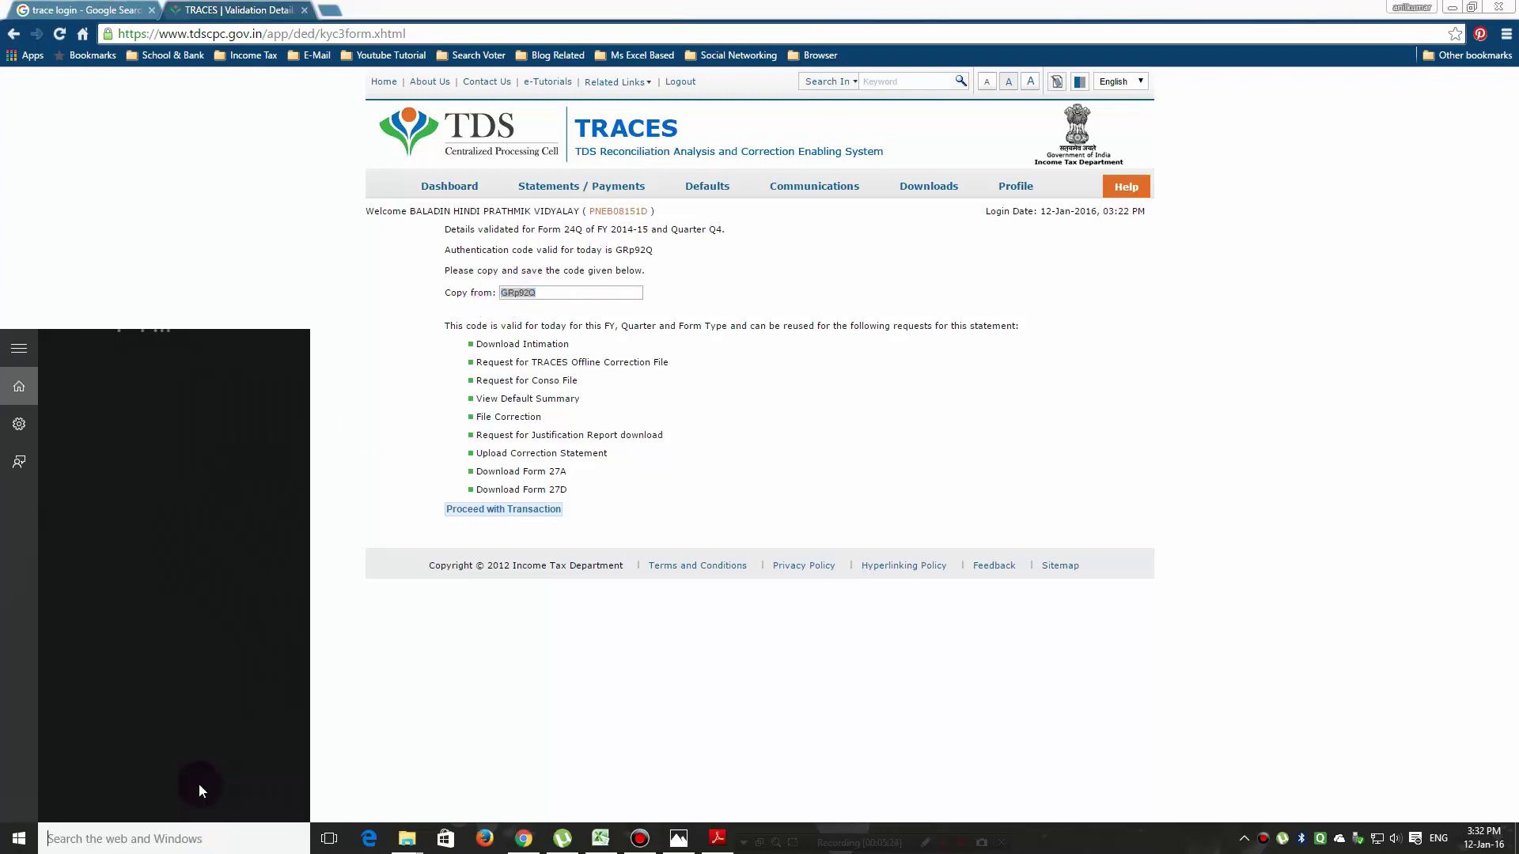
Open Notepad from Start search, paste the authentication code, and minimise both Notepad windows.
type("n")
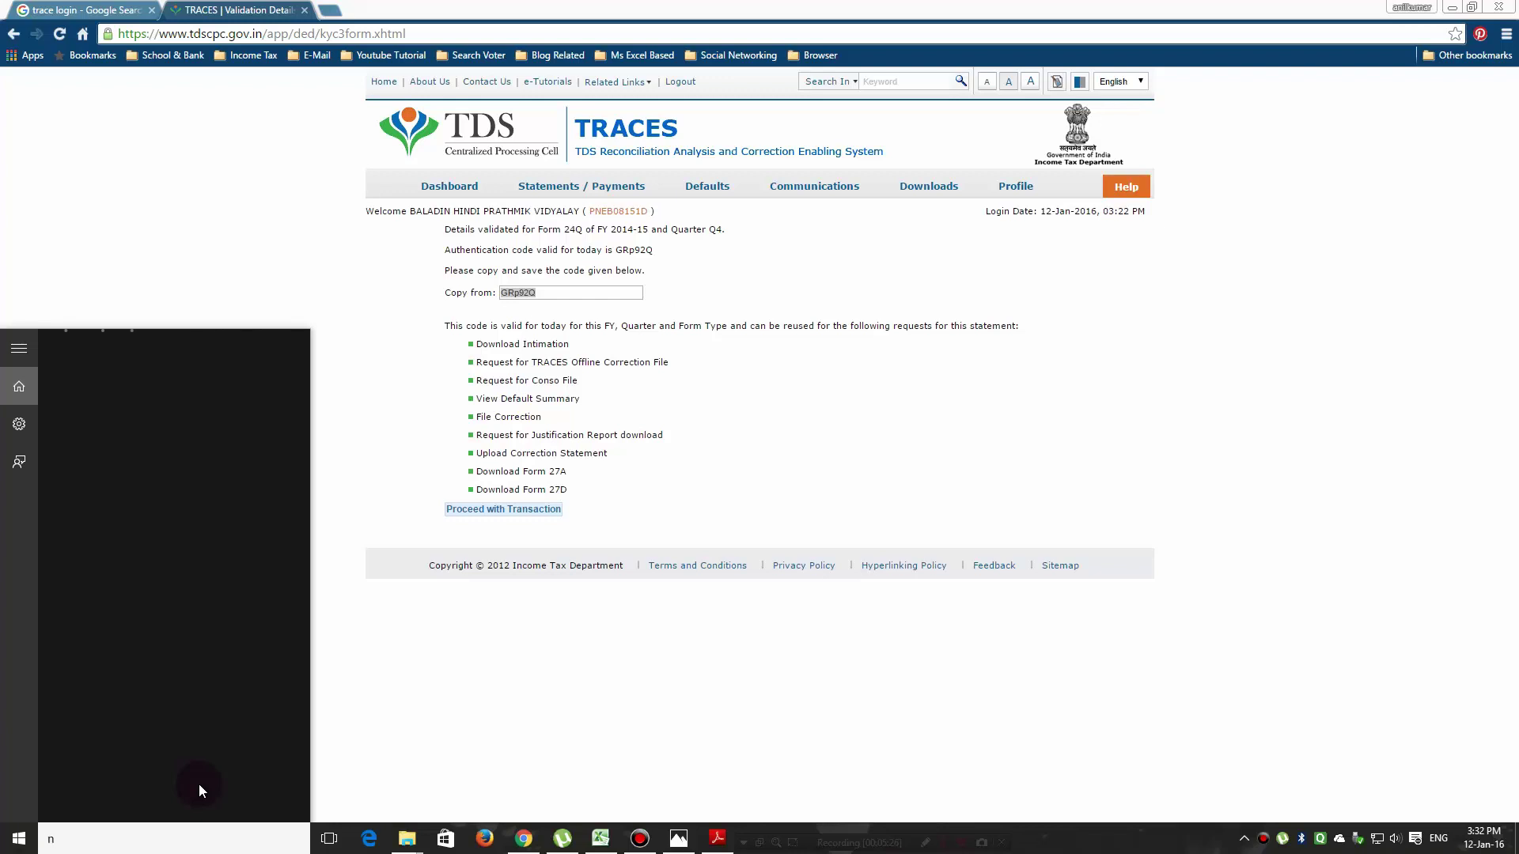
type("ote p")
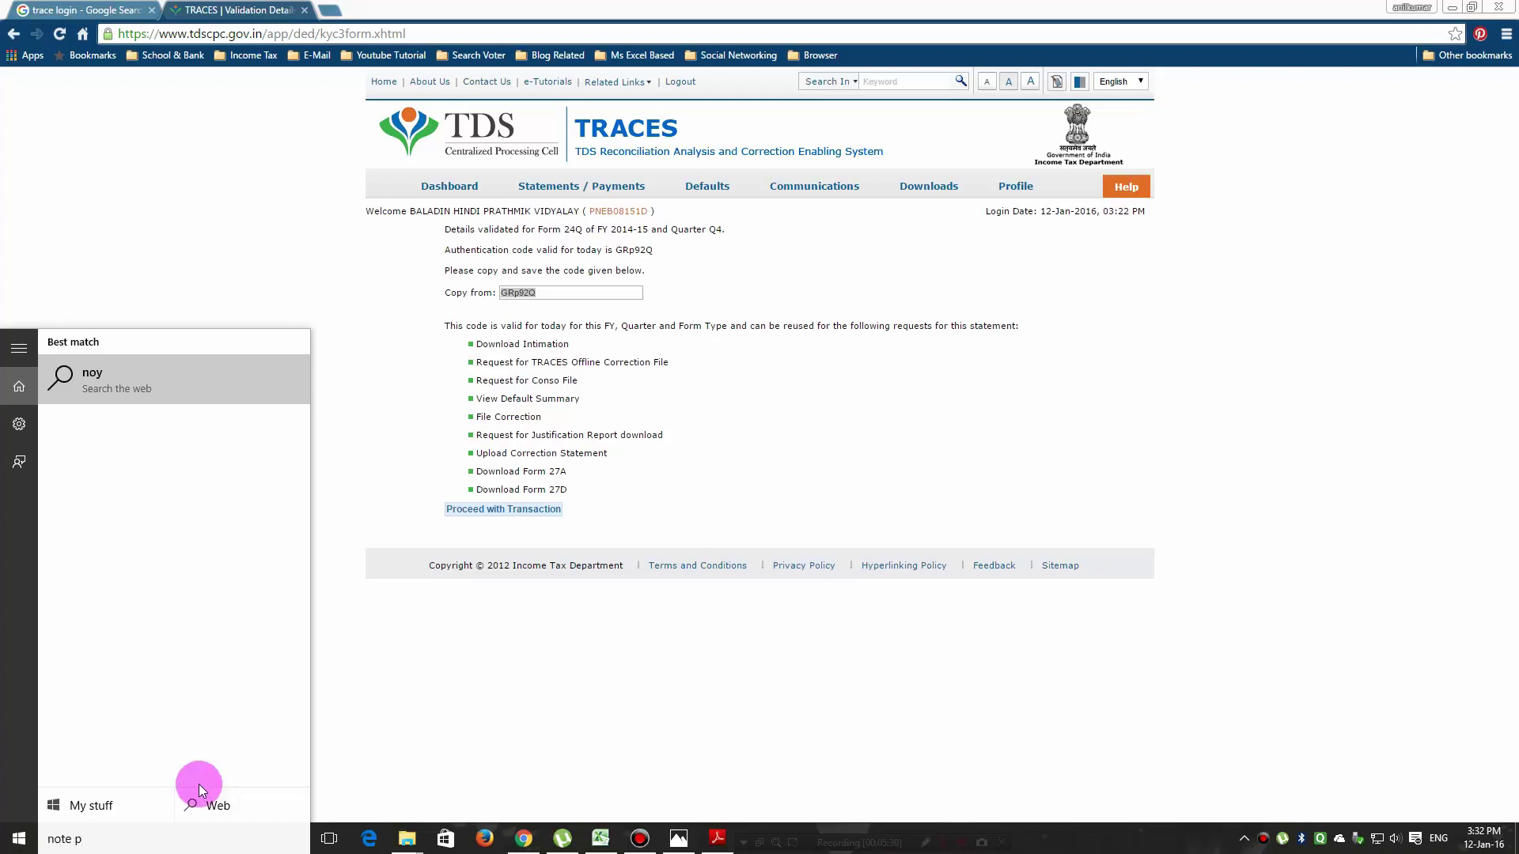
key("BackSpace")
key("BackSpace")
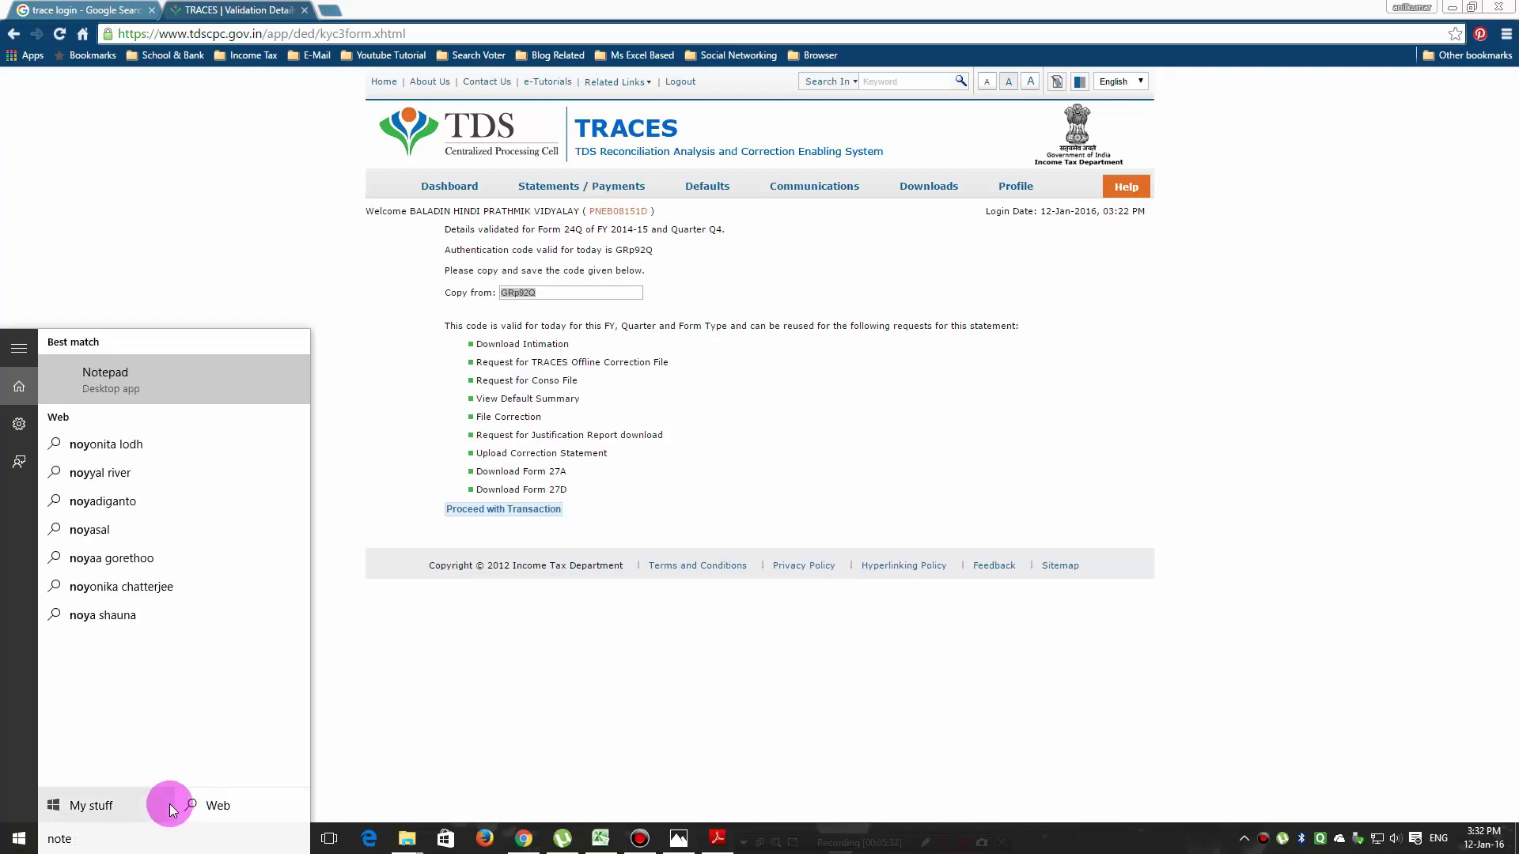
left_click(107, 382)
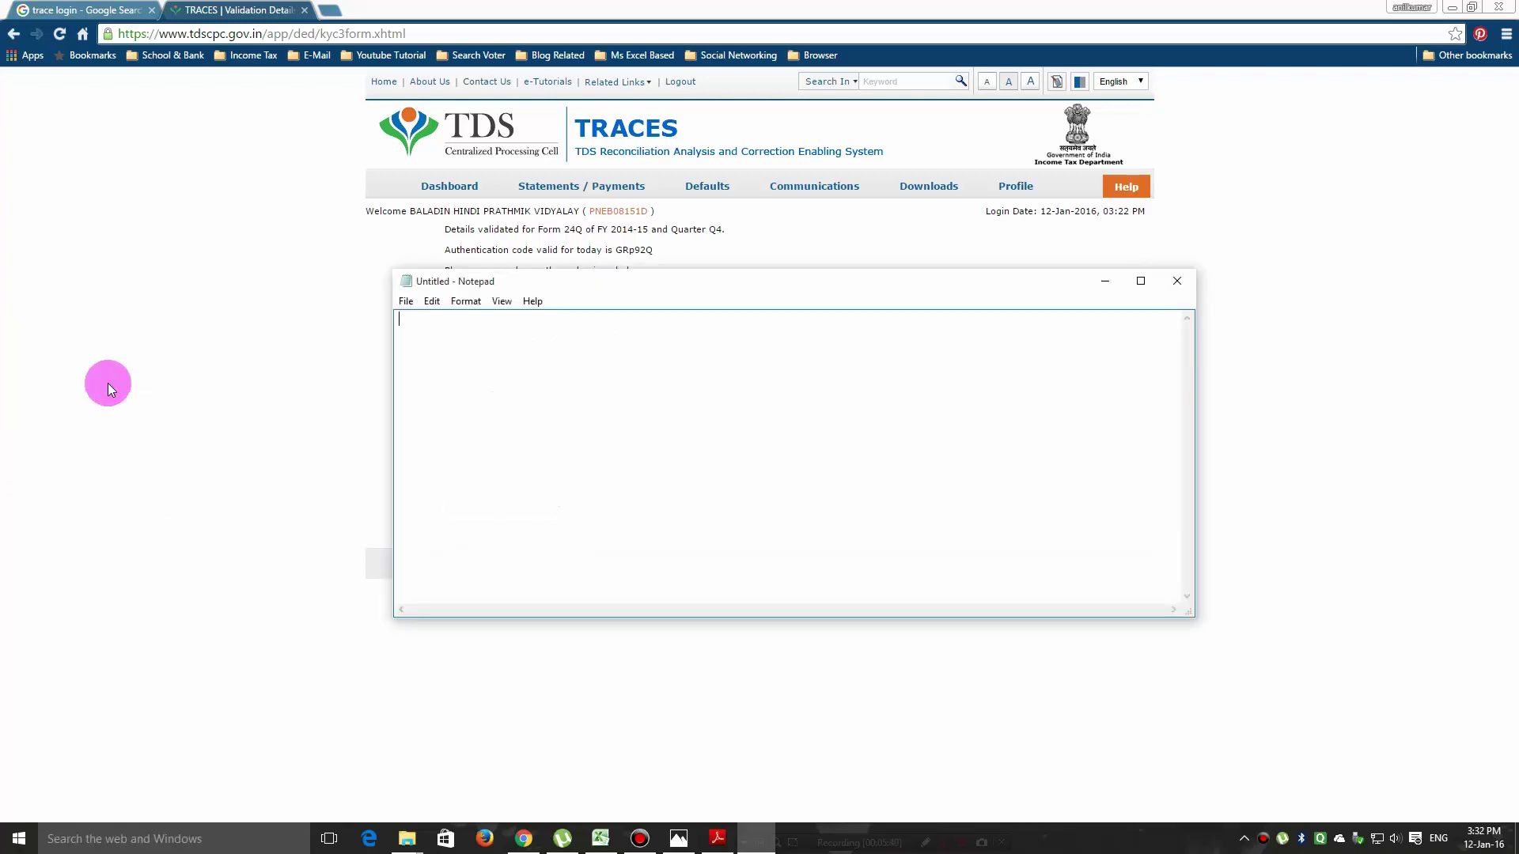
right_click(416, 320)
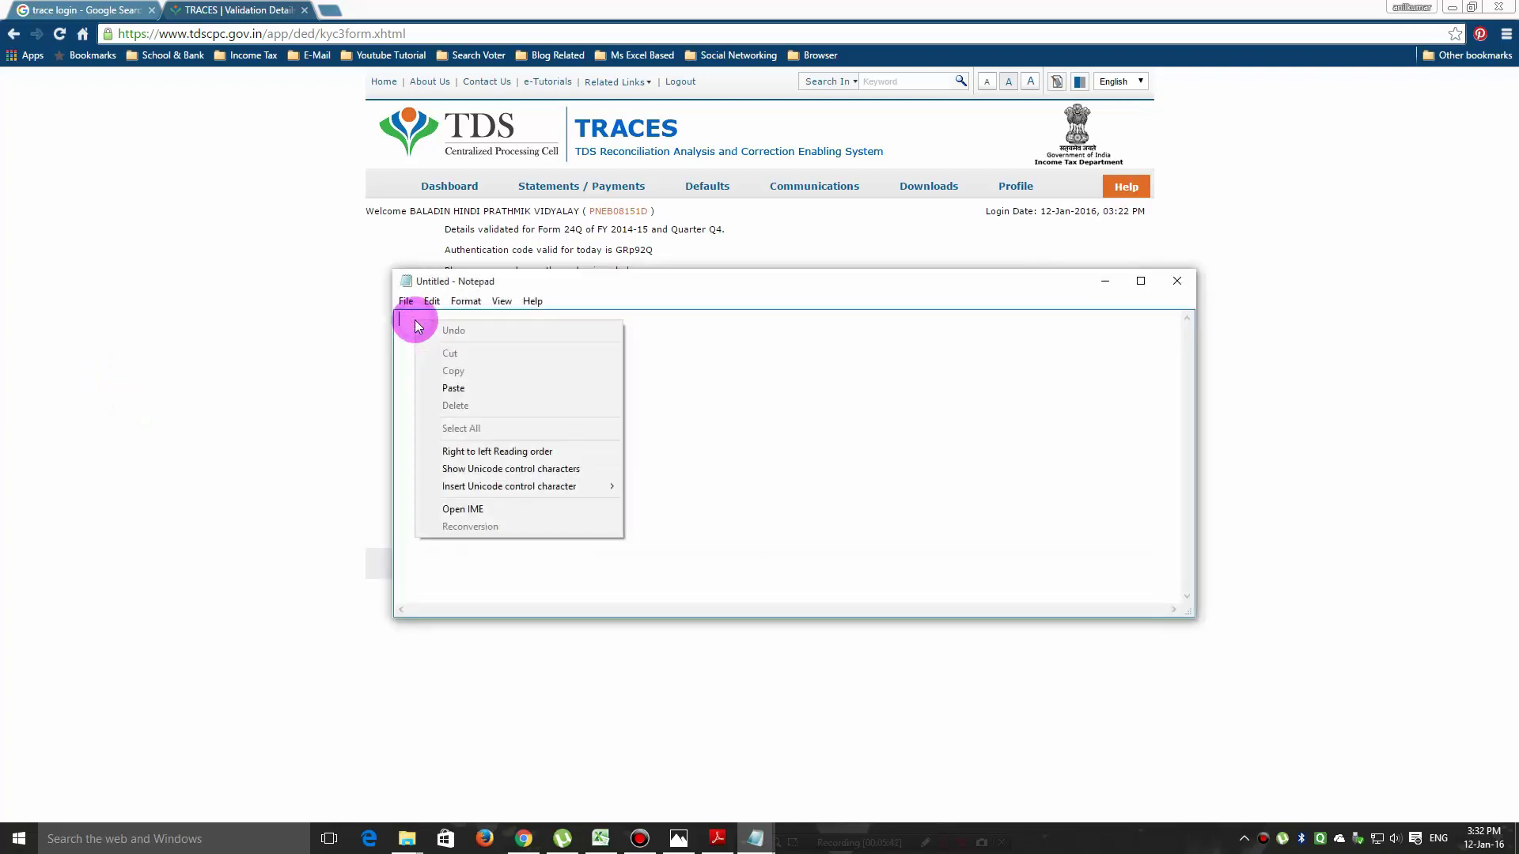
left_click(454, 387)
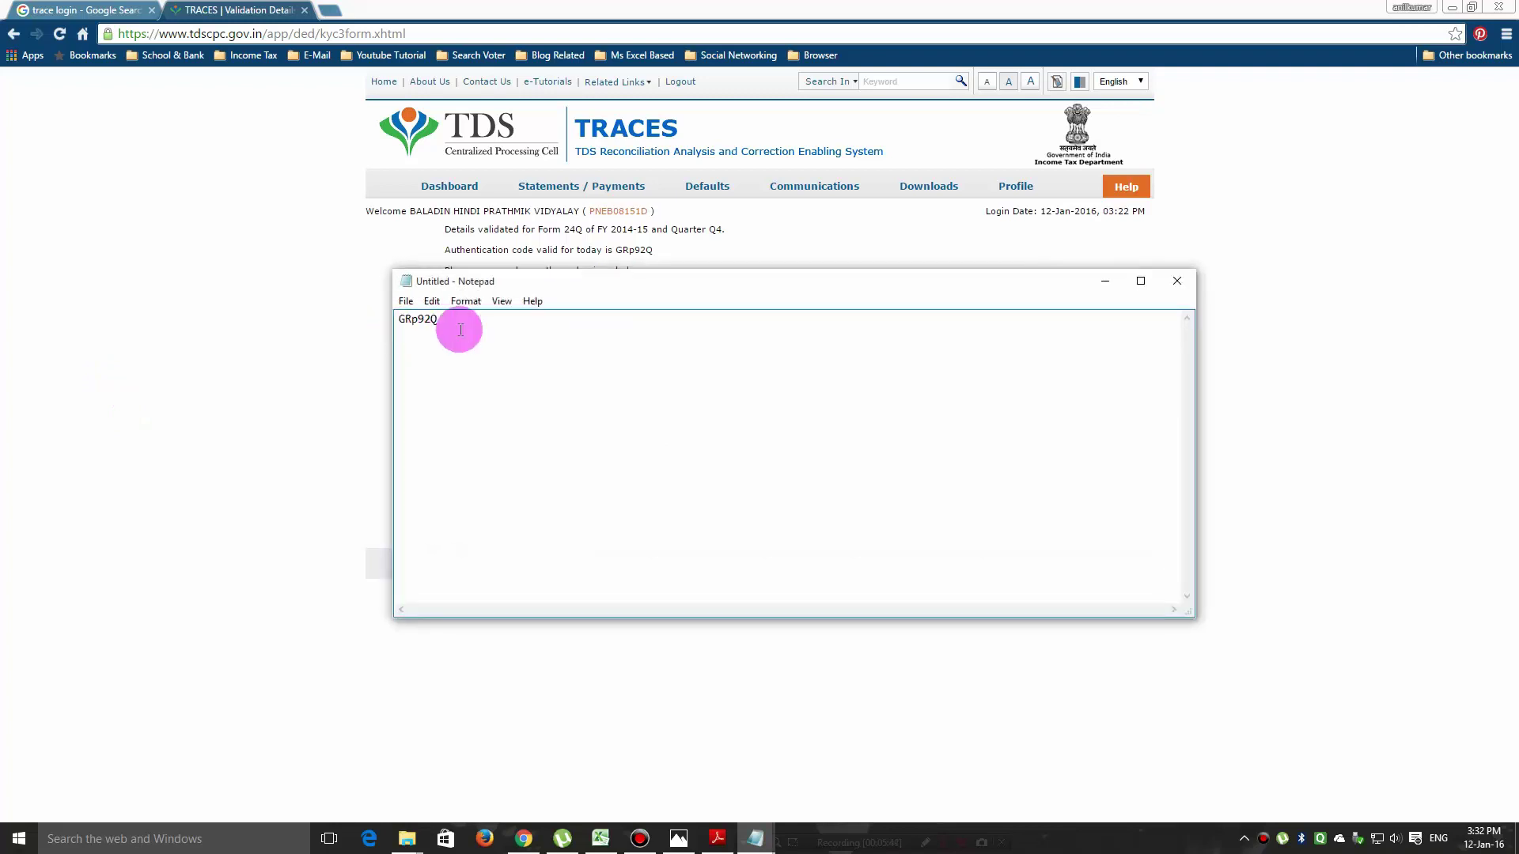
left_click(1103, 281)
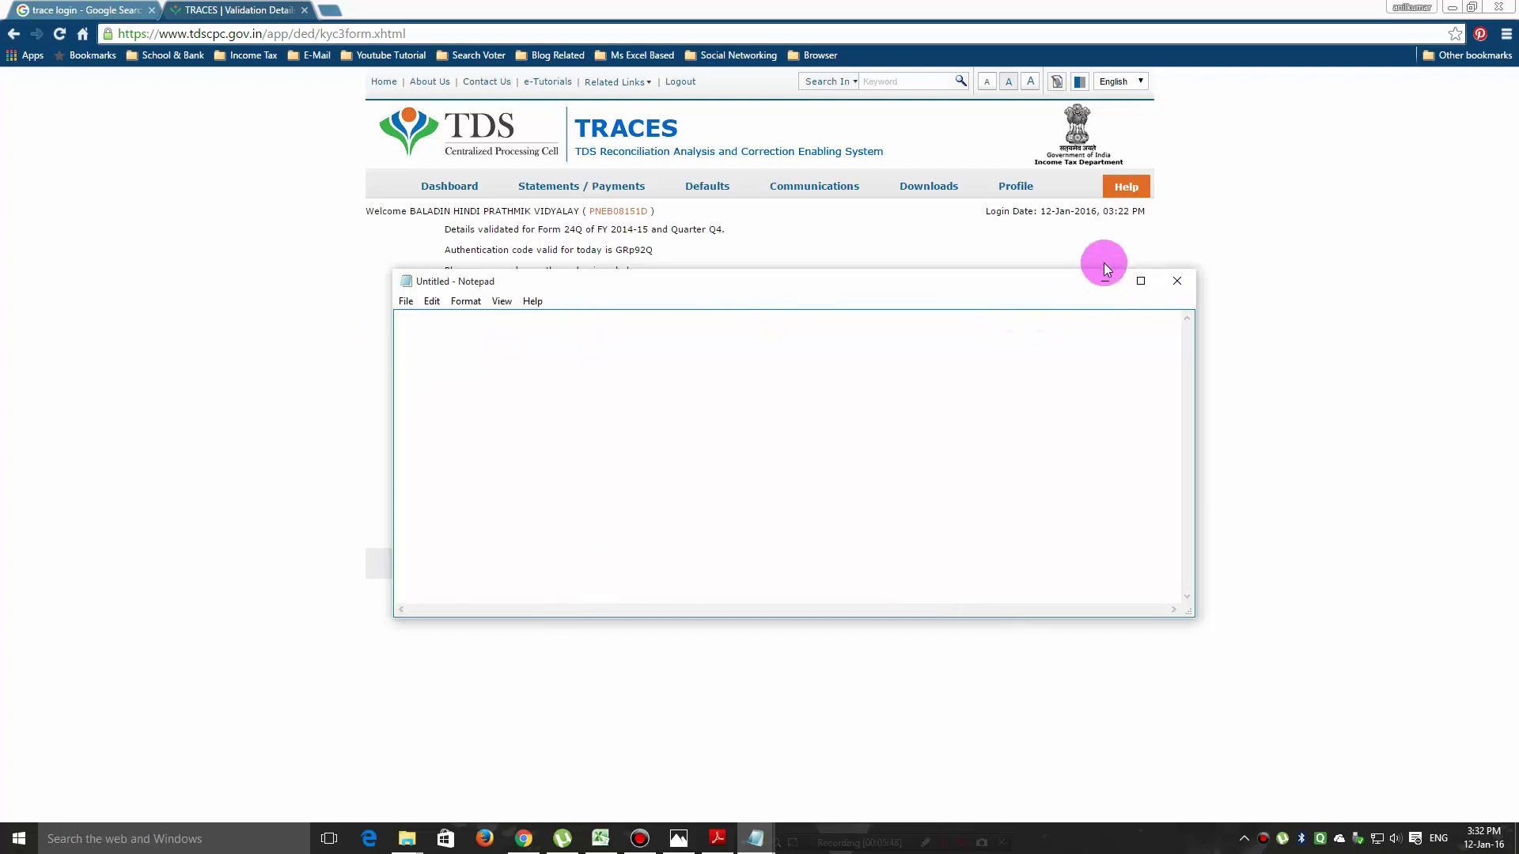
left_click(1106, 281)
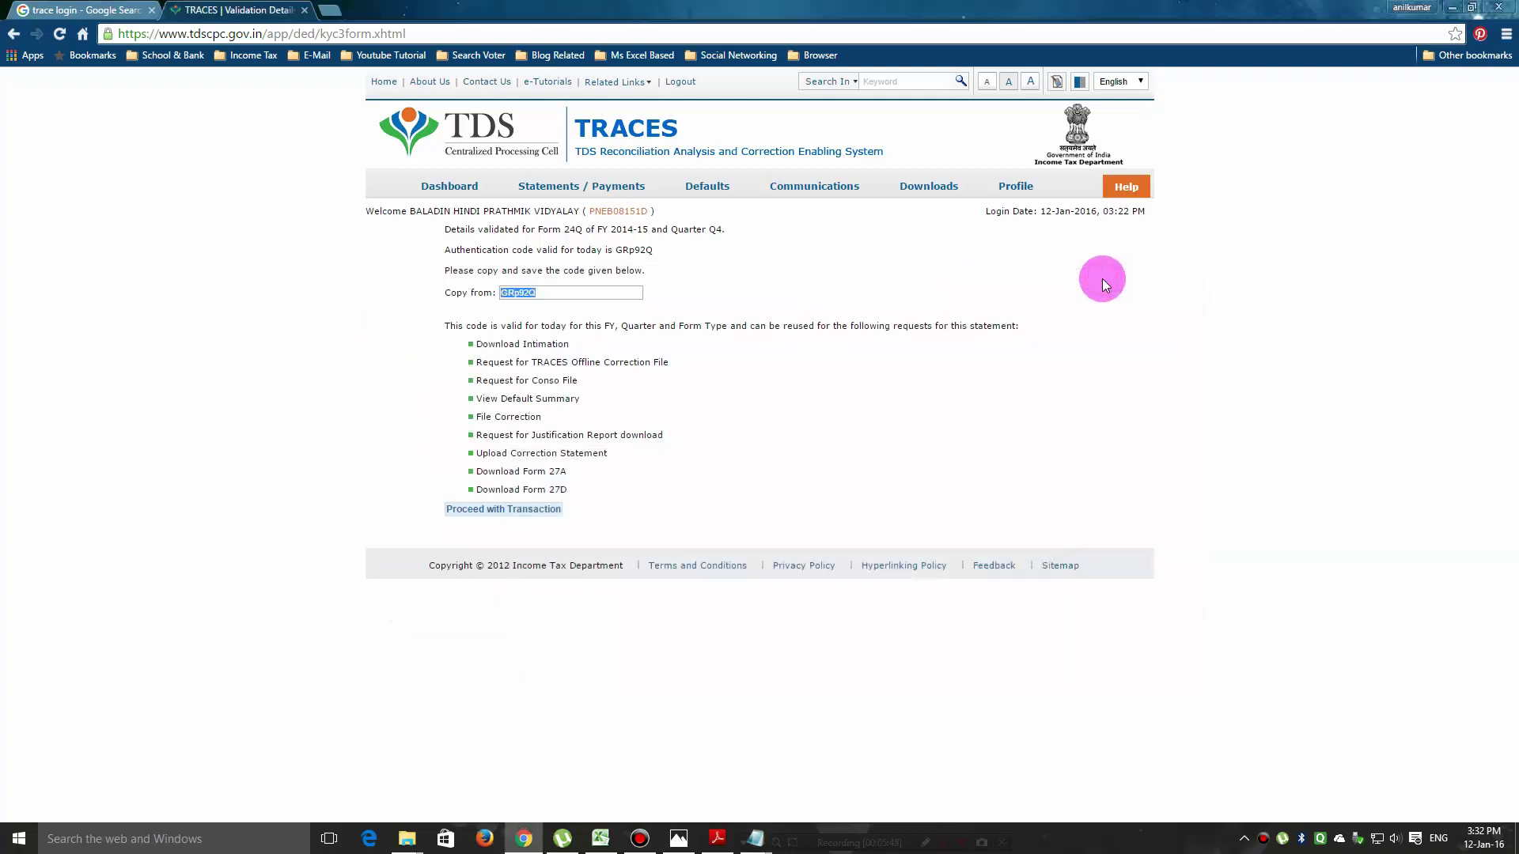
Proceed with the Form 16 transaction and copy the new request number.
left_click(481, 510)
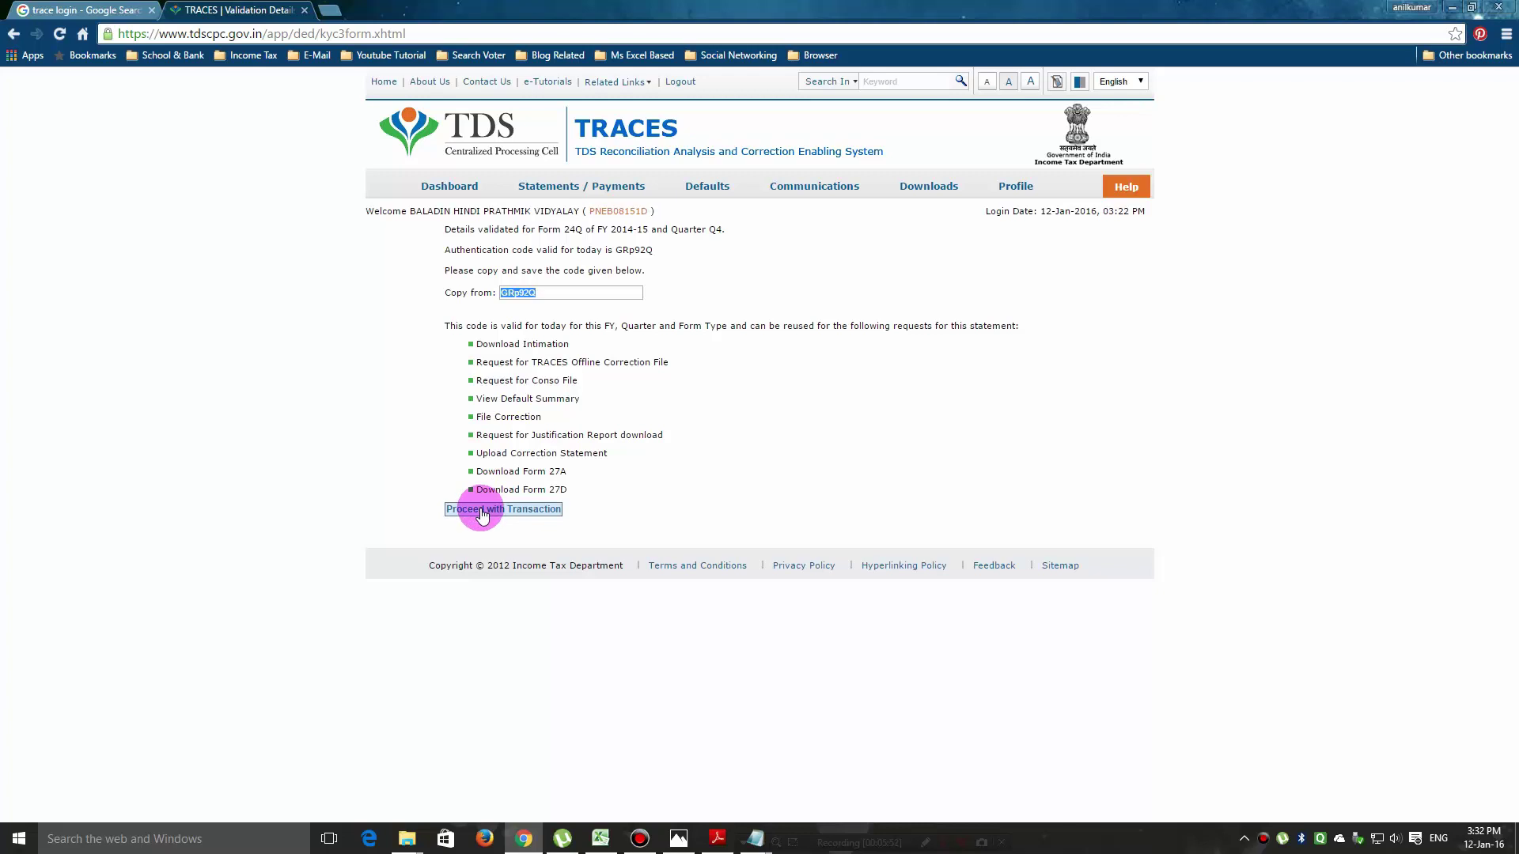
left_click(480, 510)
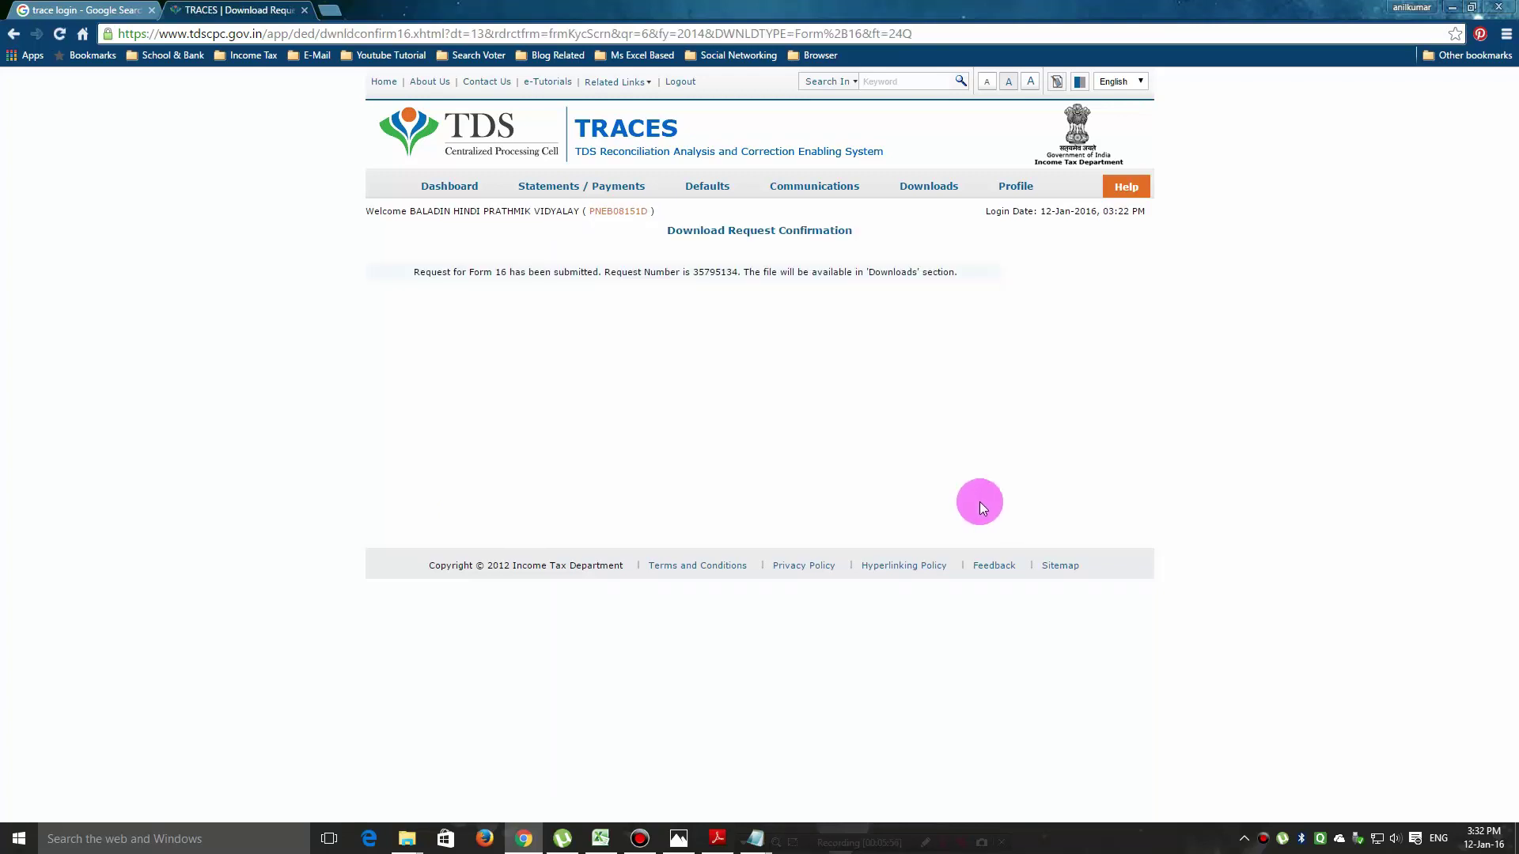
left_click_drag(694, 273, 736, 272)
right_click(726, 278)
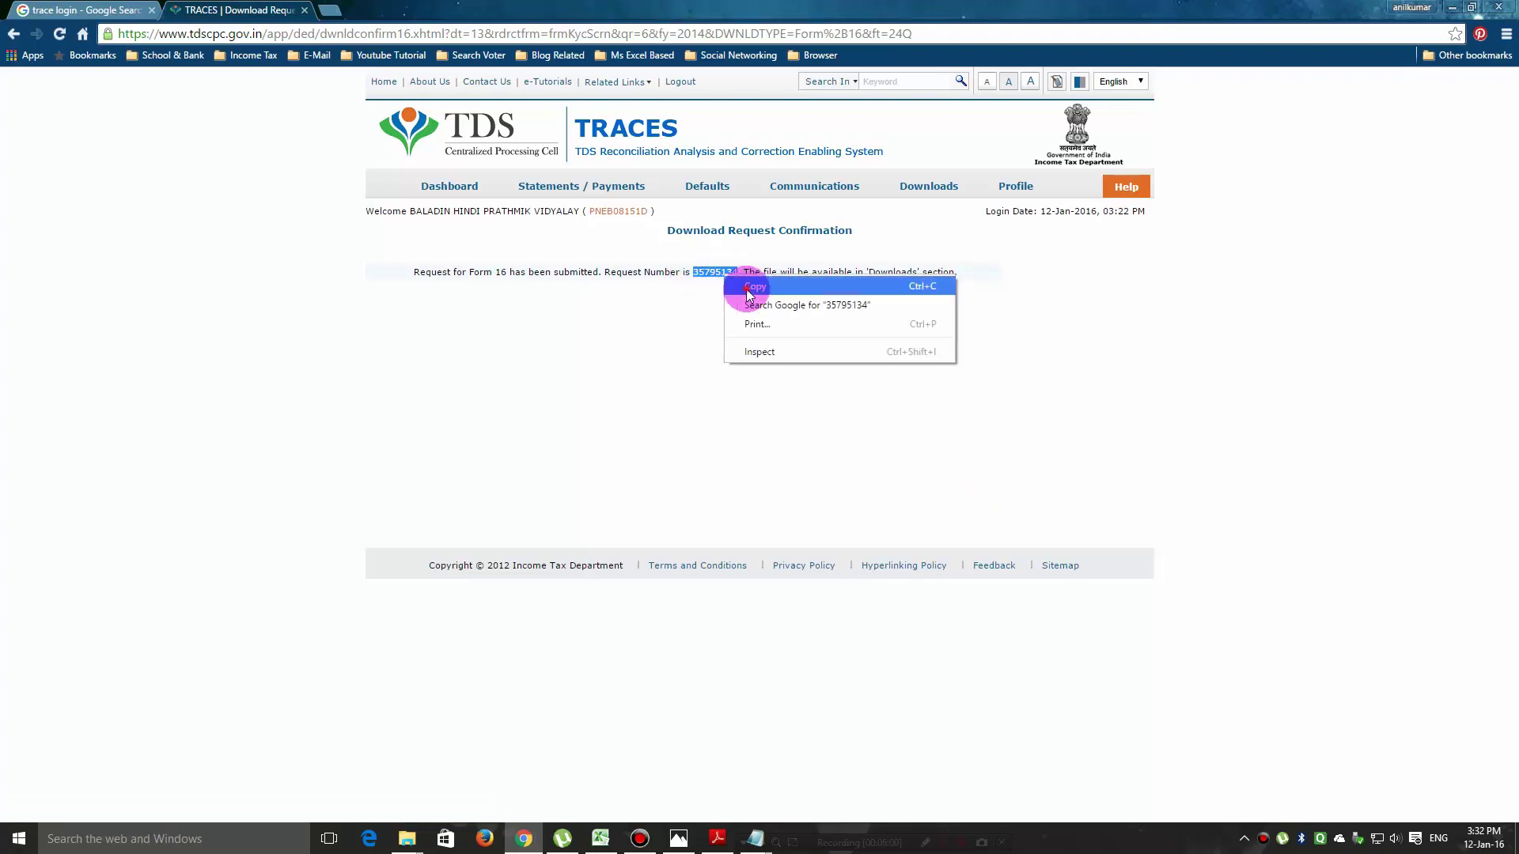
left_click(747, 287)
Paste the request number into the Notepad note below the code, close the extra window, and minimise Notepad.
mouse_move(773, 828)
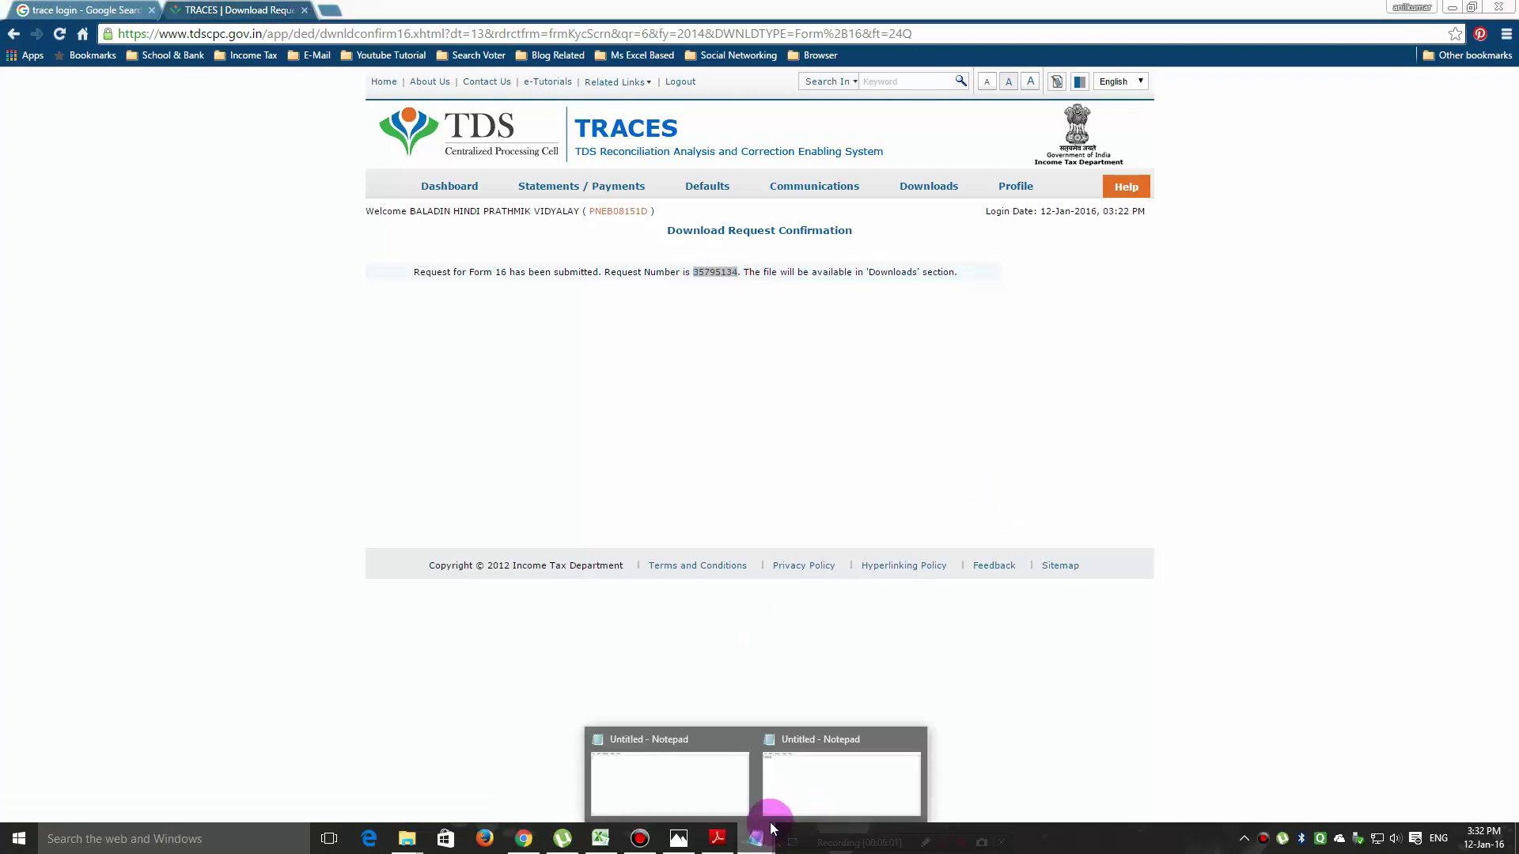
left_click(827, 766)
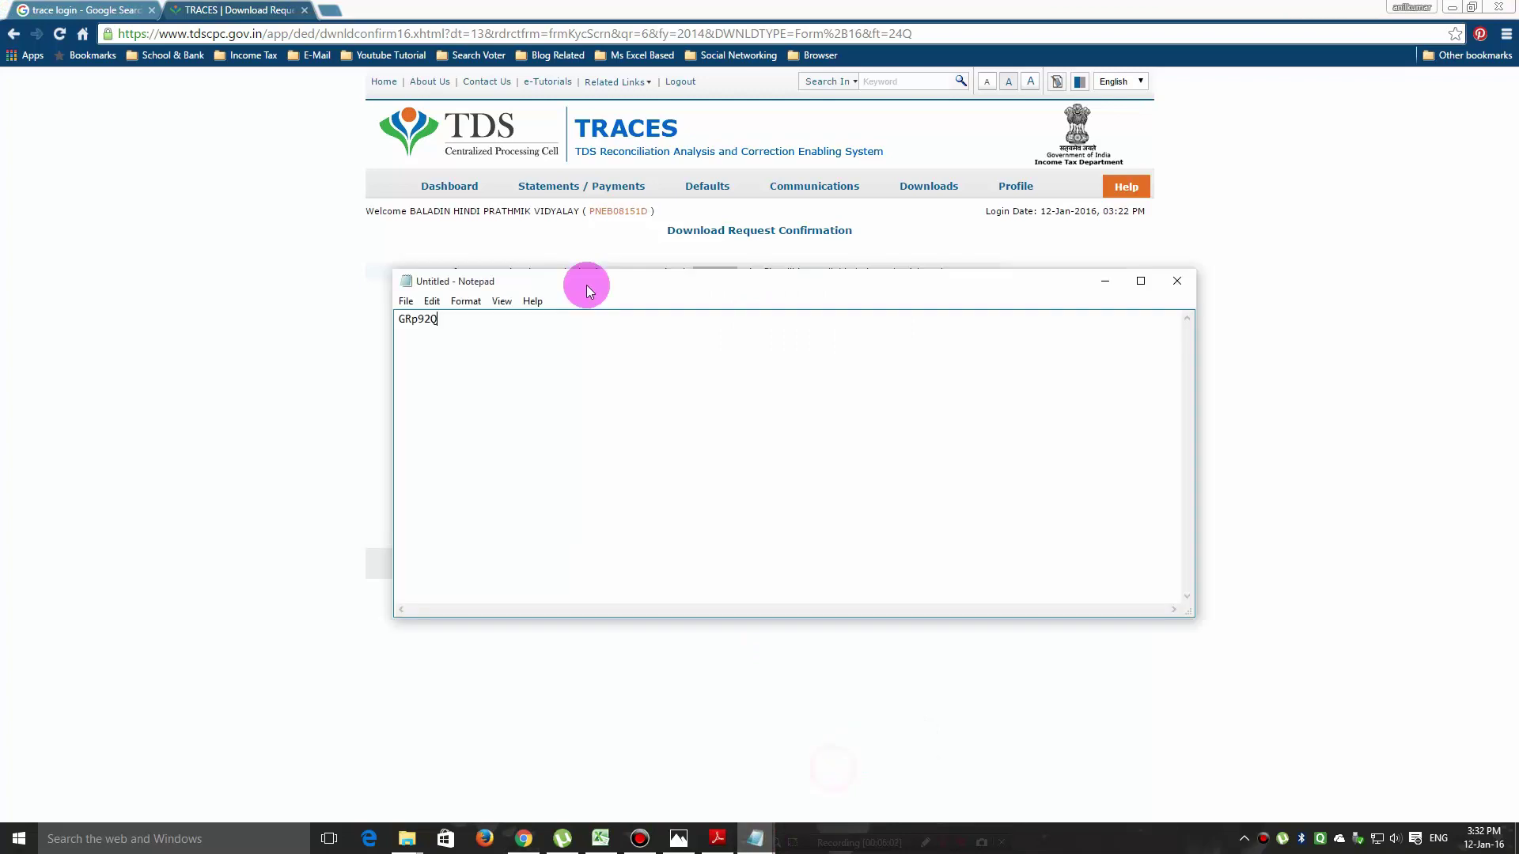
right_click(404, 345)
left_click(444, 417)
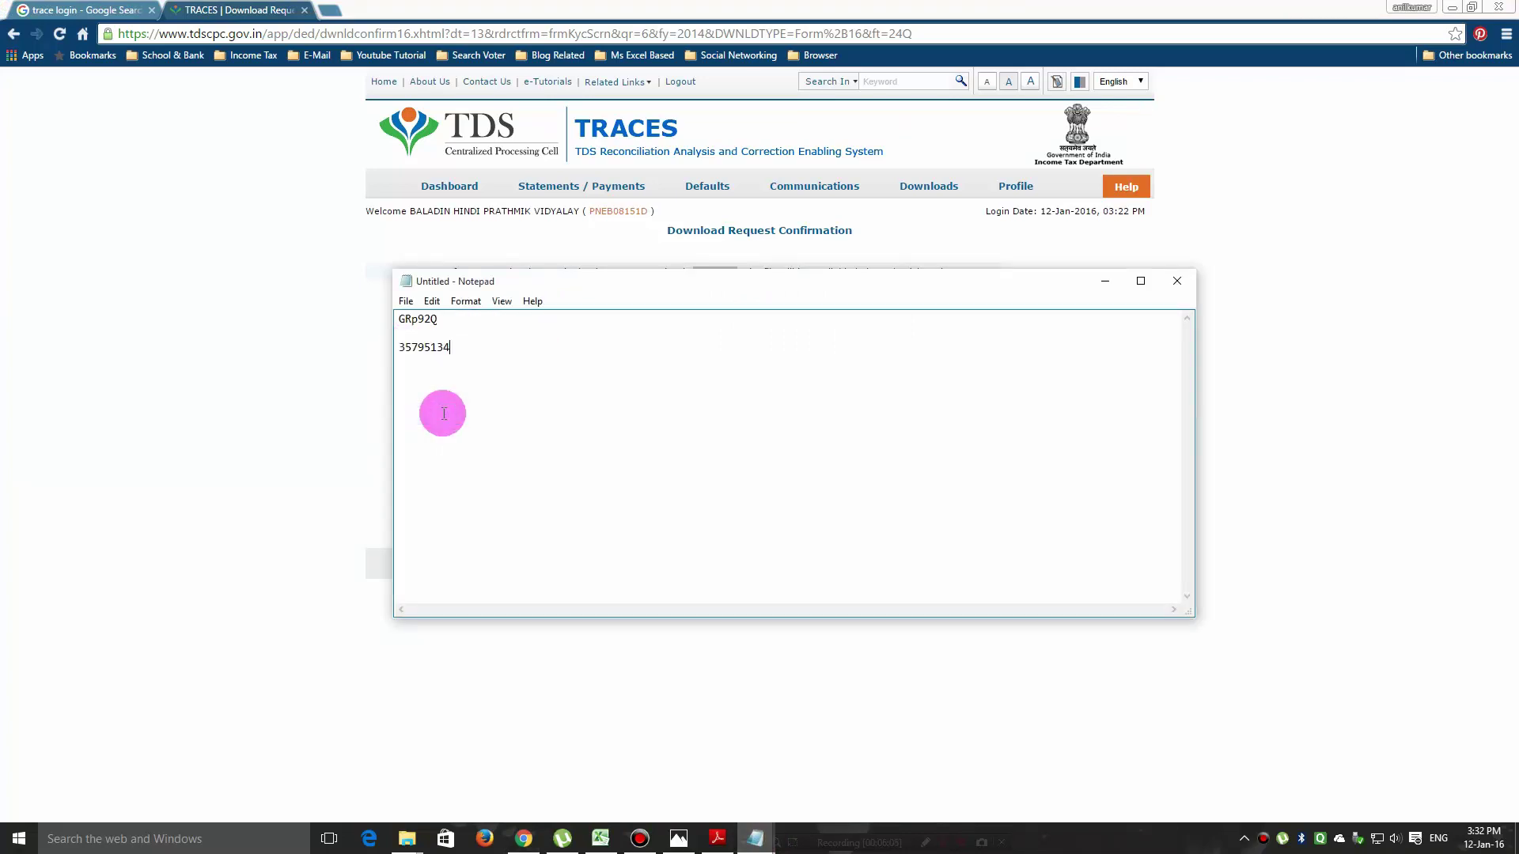
left_click(1110, 283)
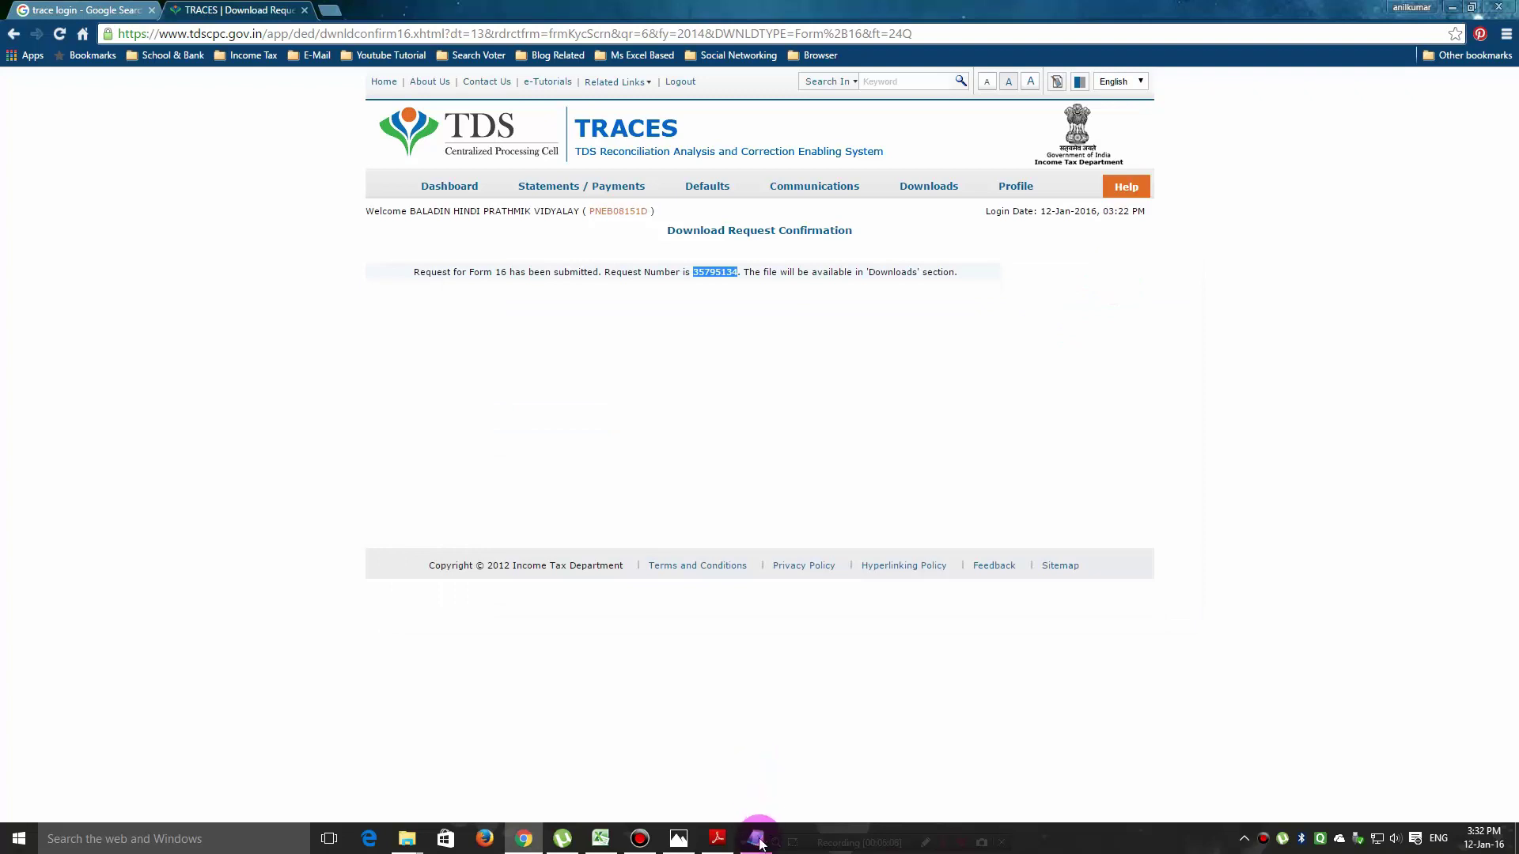
mouse_move(756, 838)
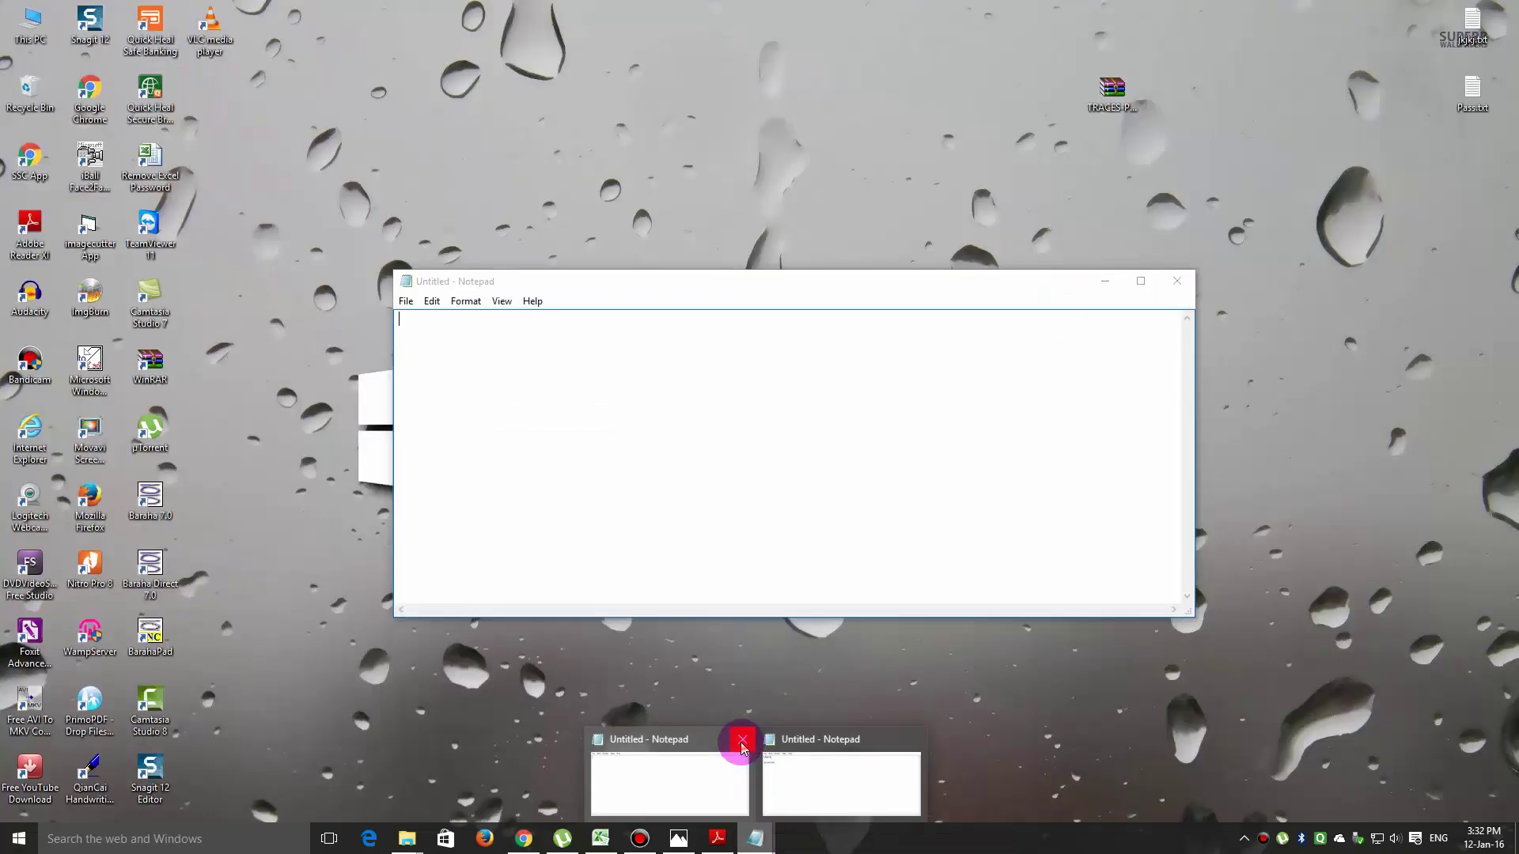
left_click(743, 740)
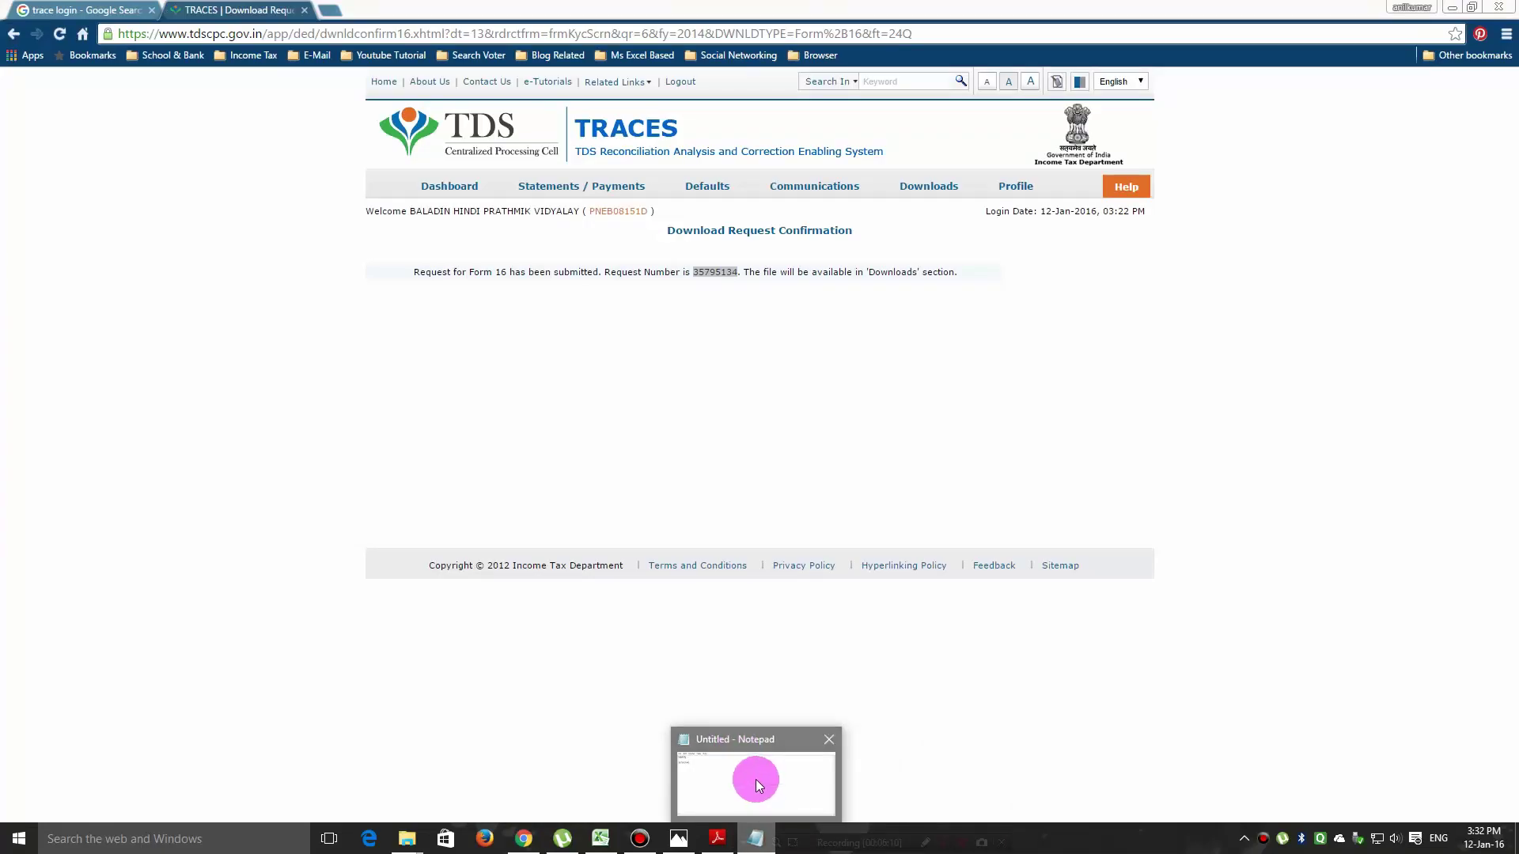
left_click(756, 779)
left_click(1105, 281)
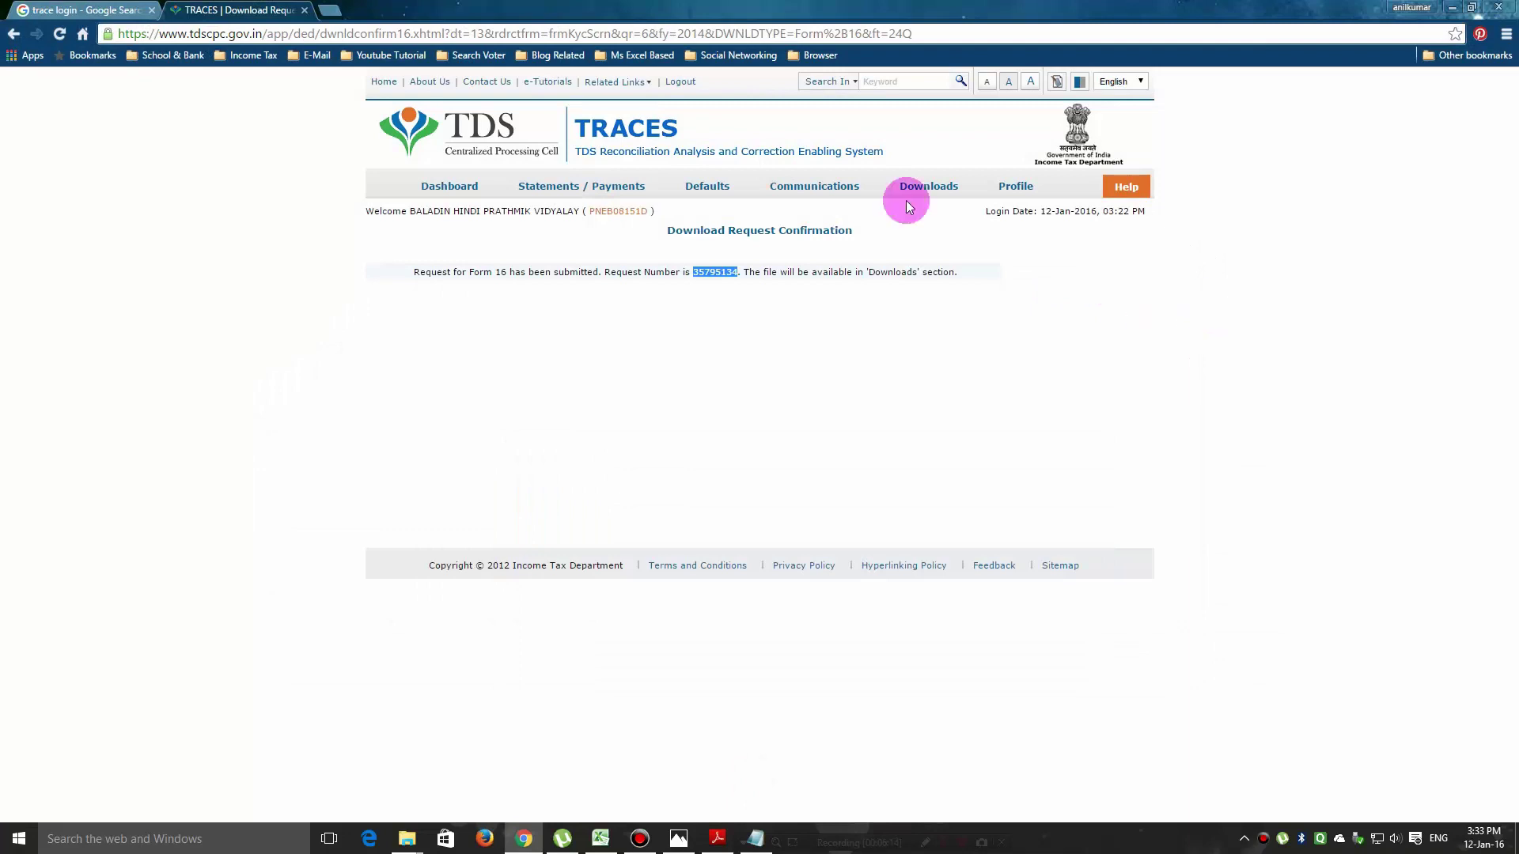
Open Downloads > Requested Downloads, choose View All, and select the 2014-15 Q4 Bulk Form 16 request.
mouse_move(922, 184)
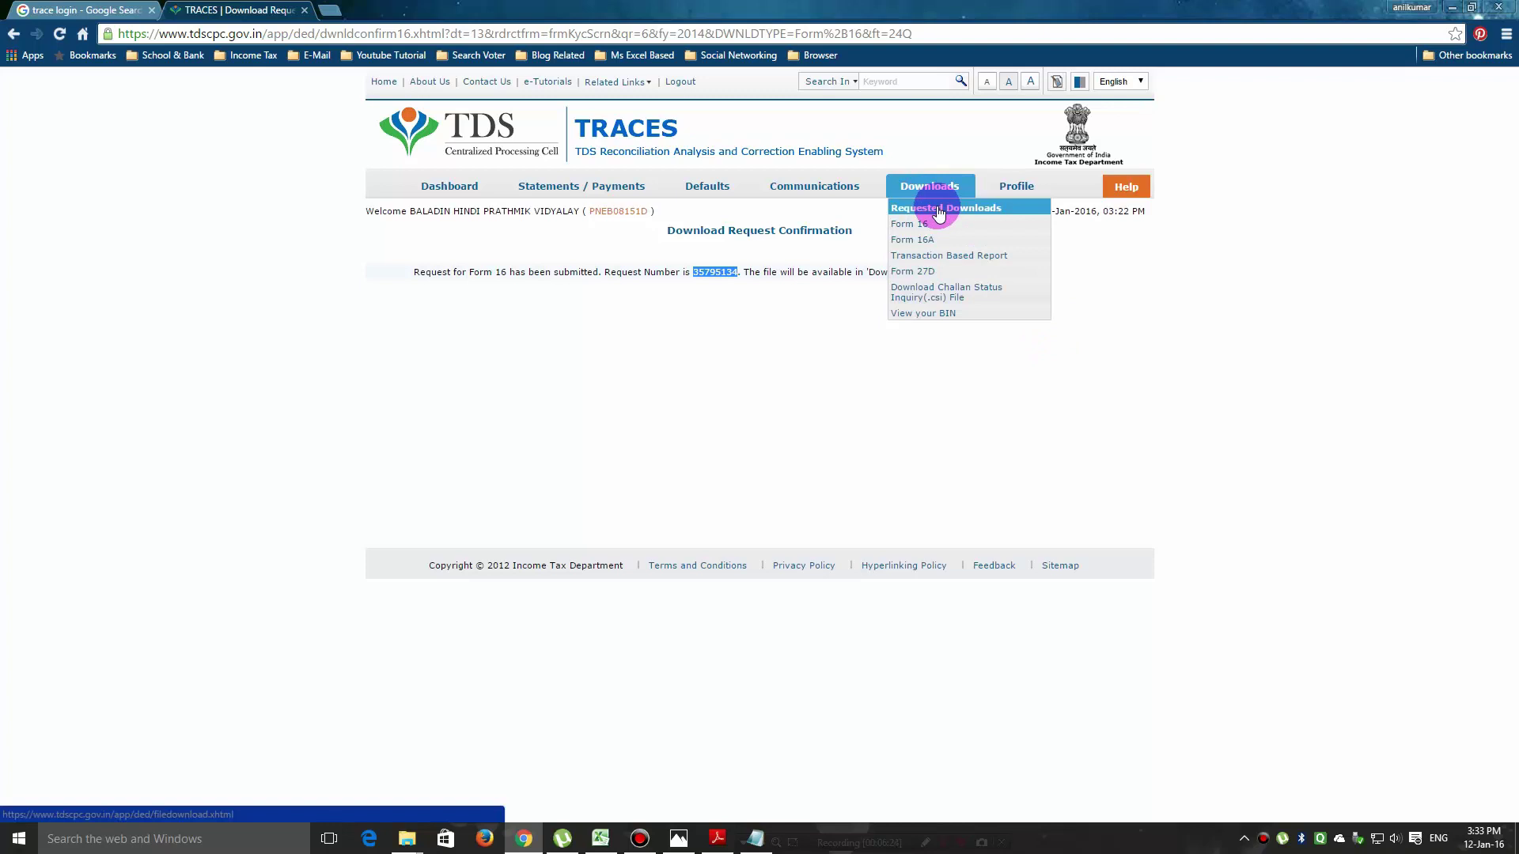
left_click(938, 210)
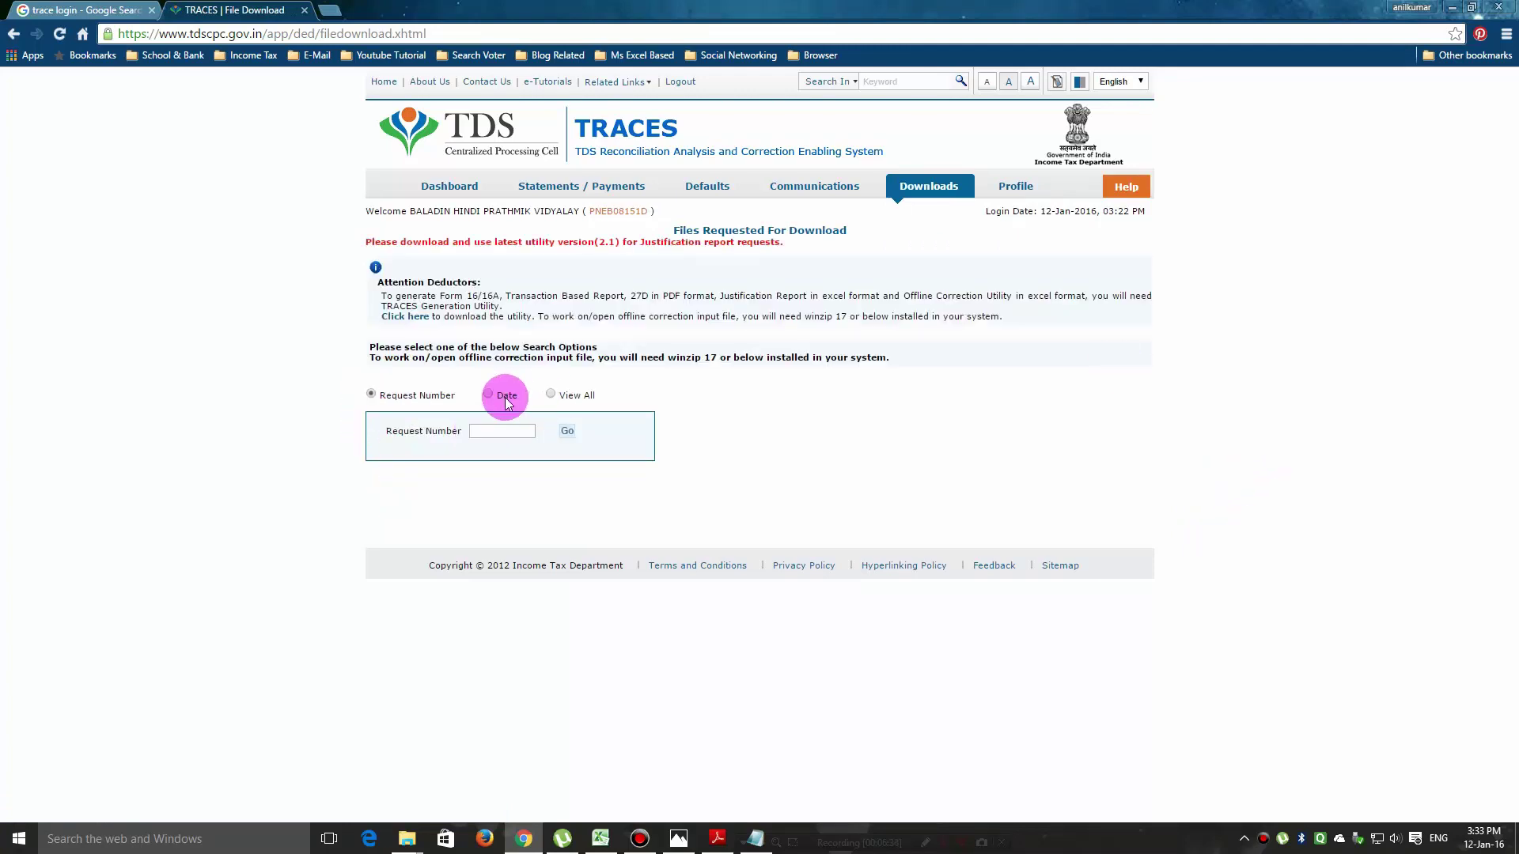
left_click(550, 393)
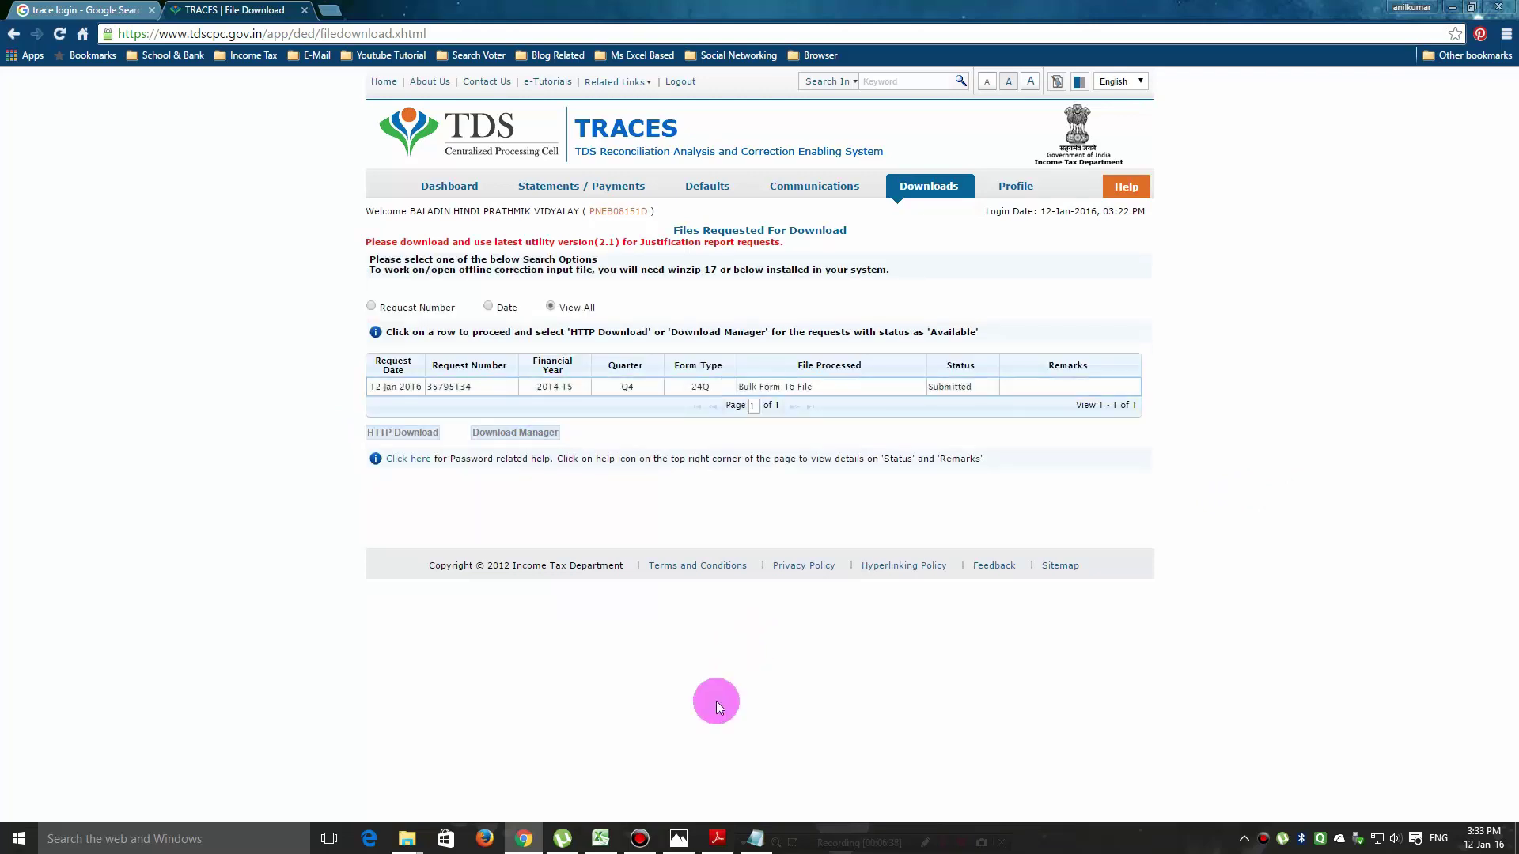
left_click(1019, 383)
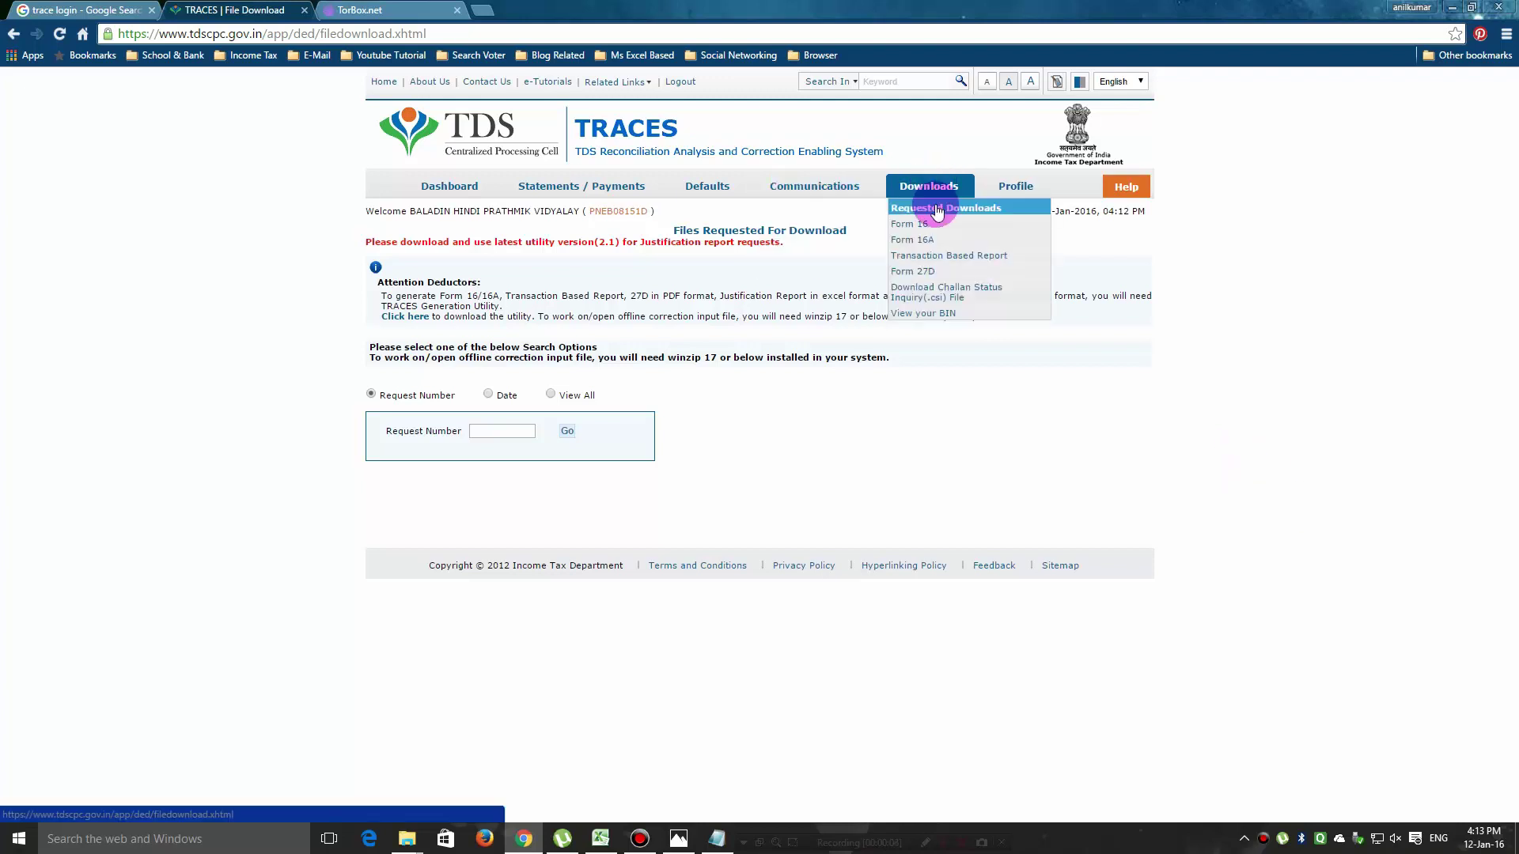
Reload Requested Downloads with View All to see the Bulk Form 16 File marked Available.
left_click(937, 209)
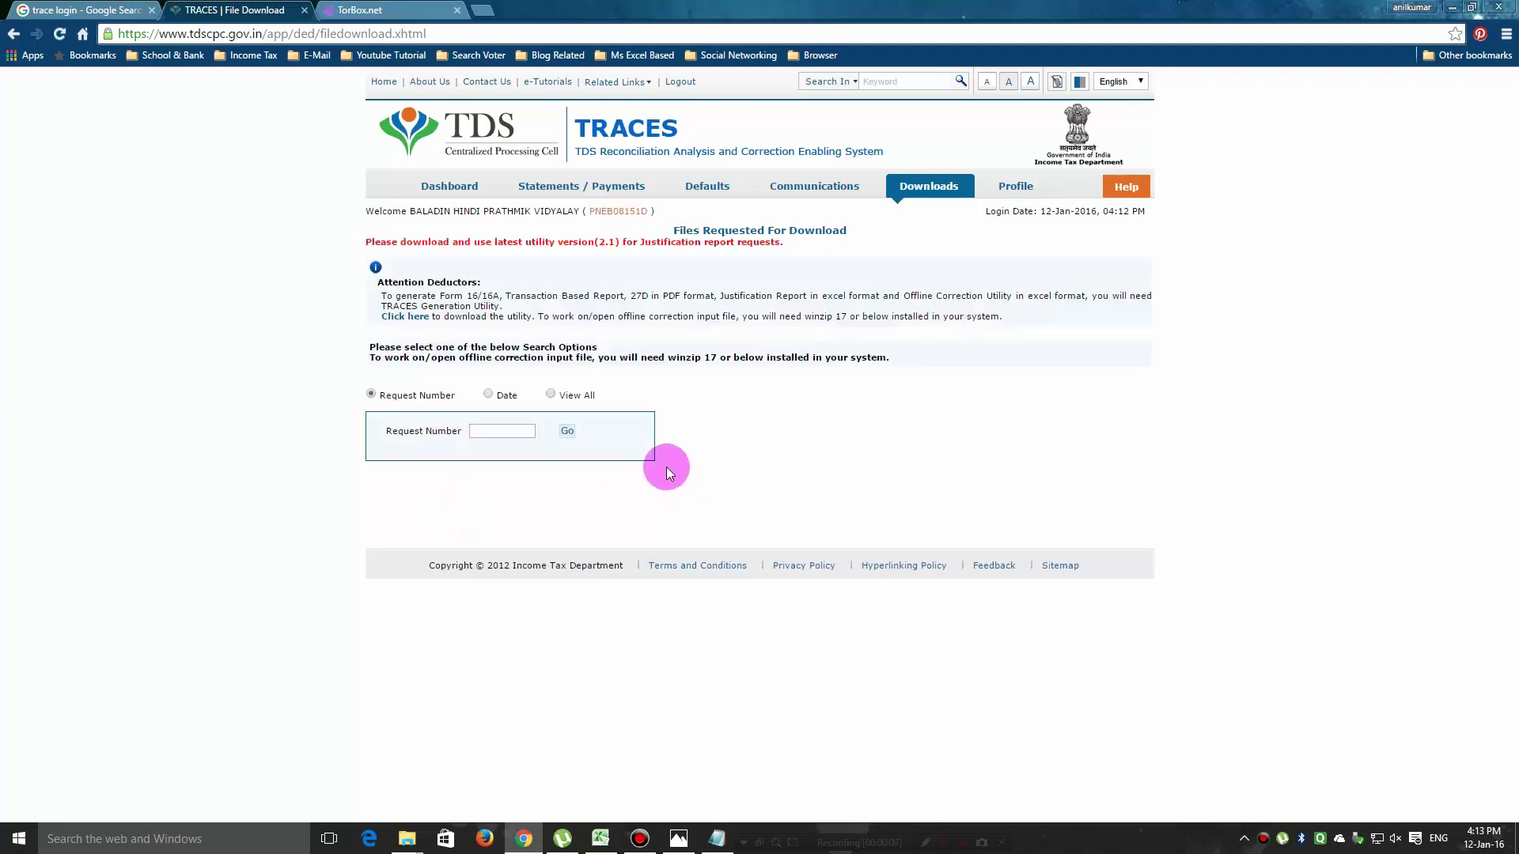
key("F12")
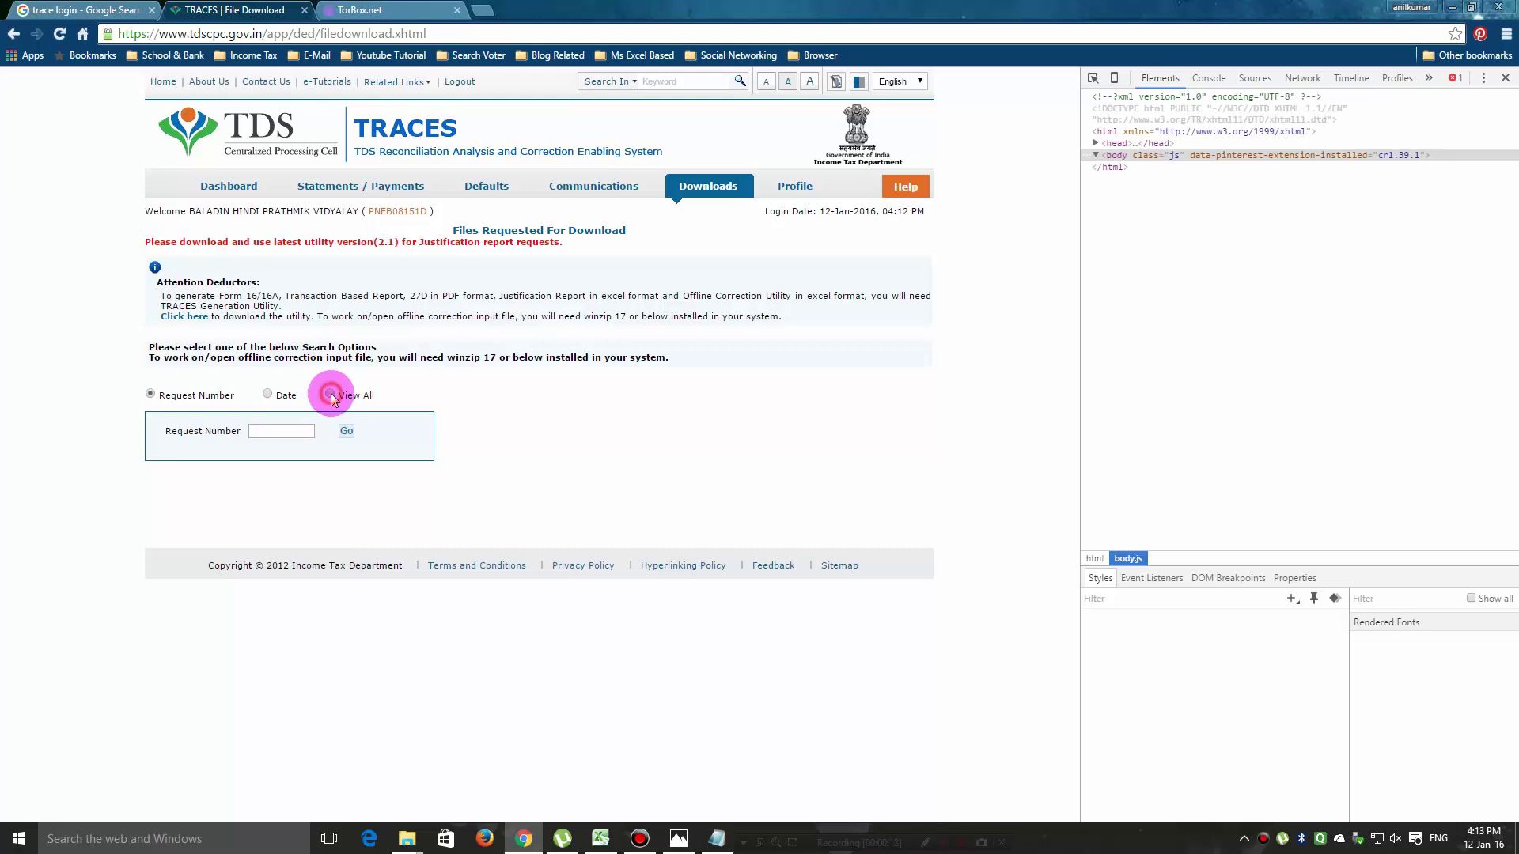
left_click(329, 394)
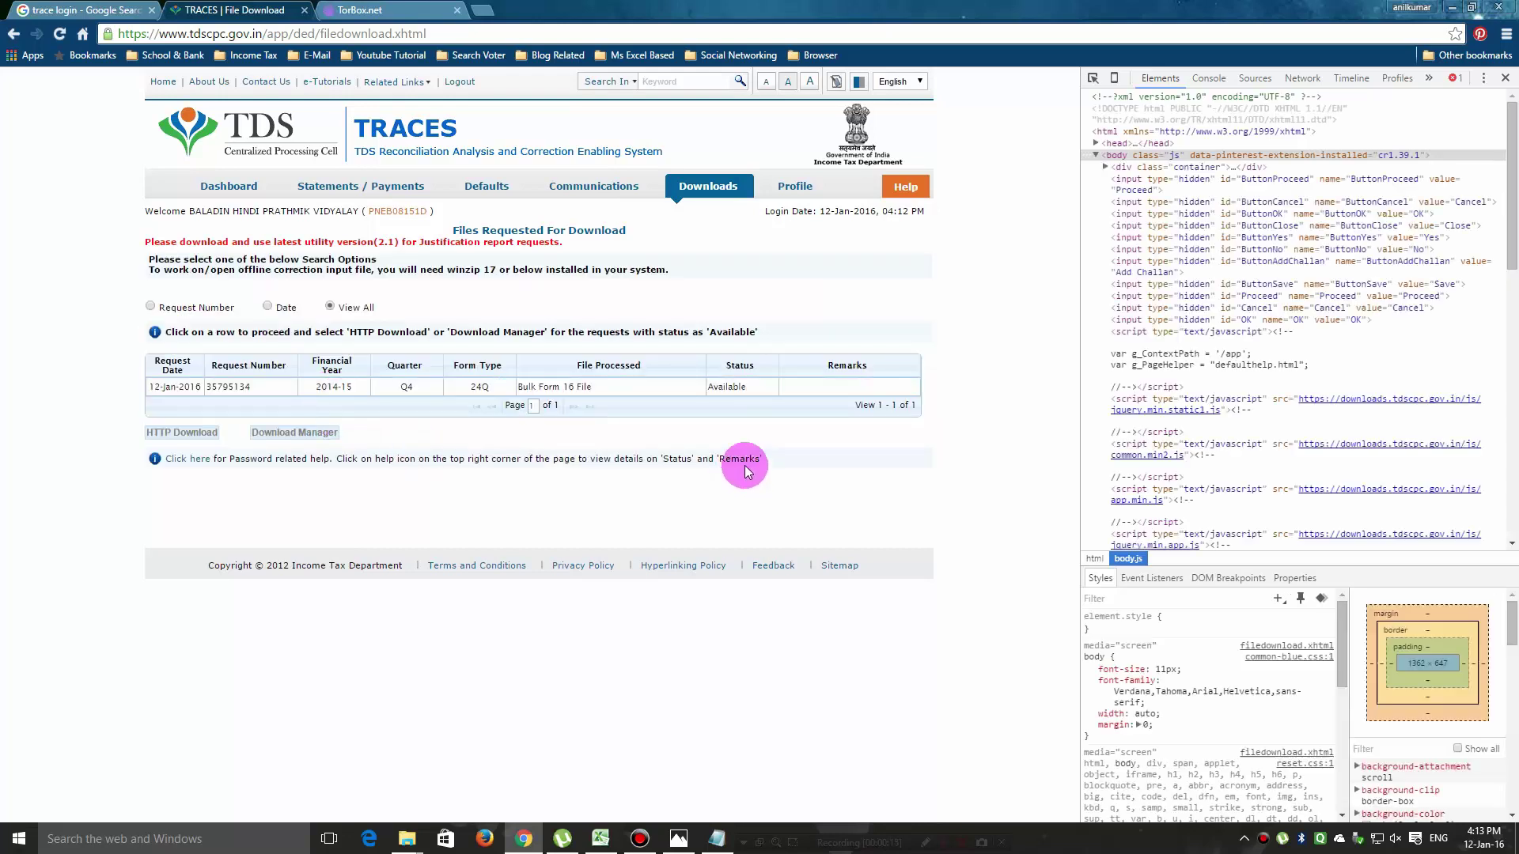
left_click(1505, 78)
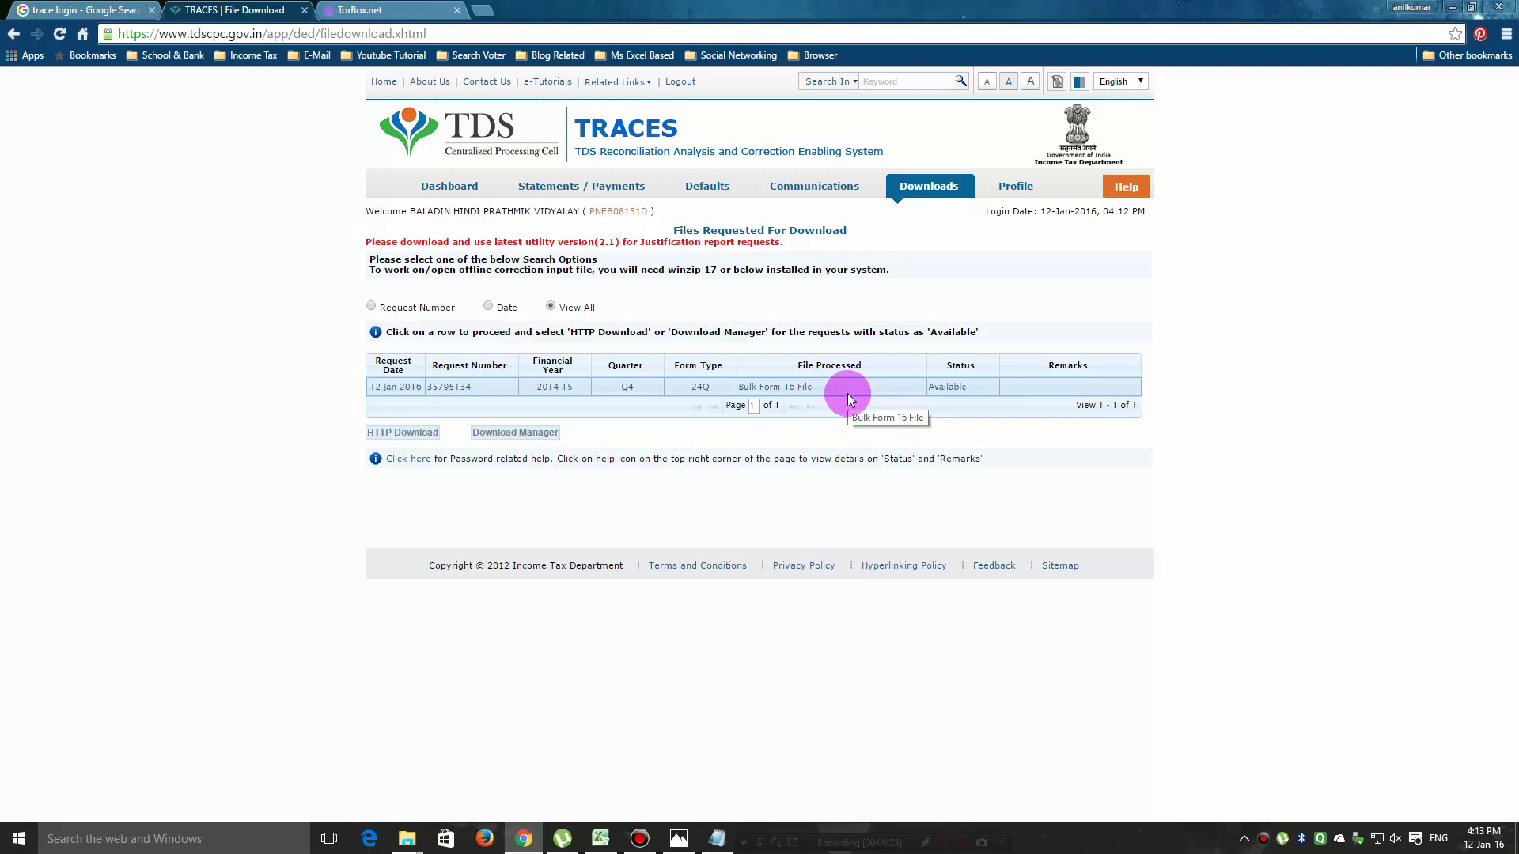
Select the Available Bulk Form 16 request and download its FORM16 zip via HTTP Download.
left_click(955, 382)
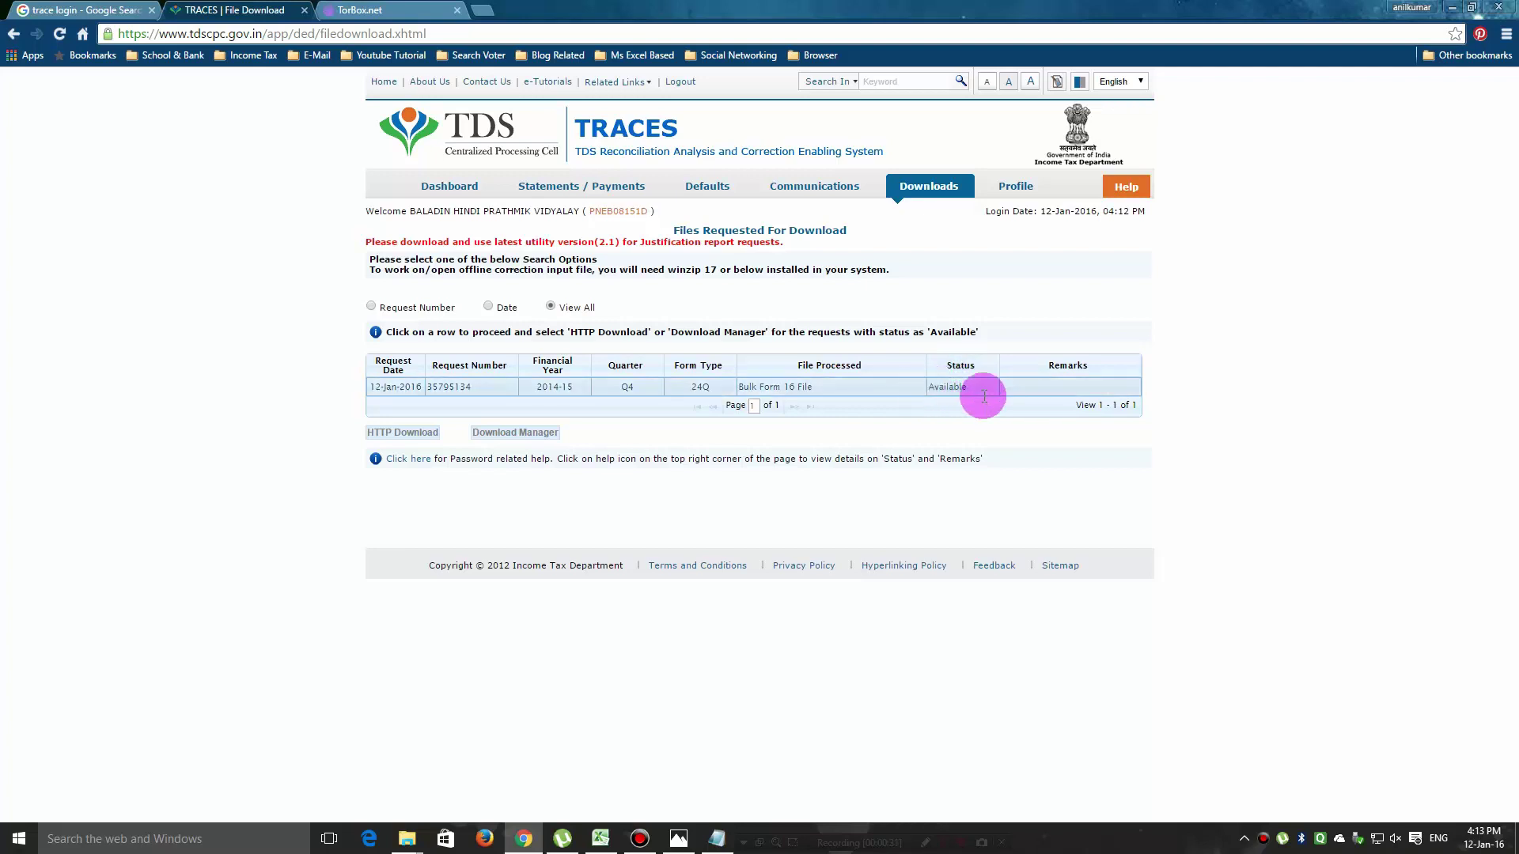
left_click(979, 396)
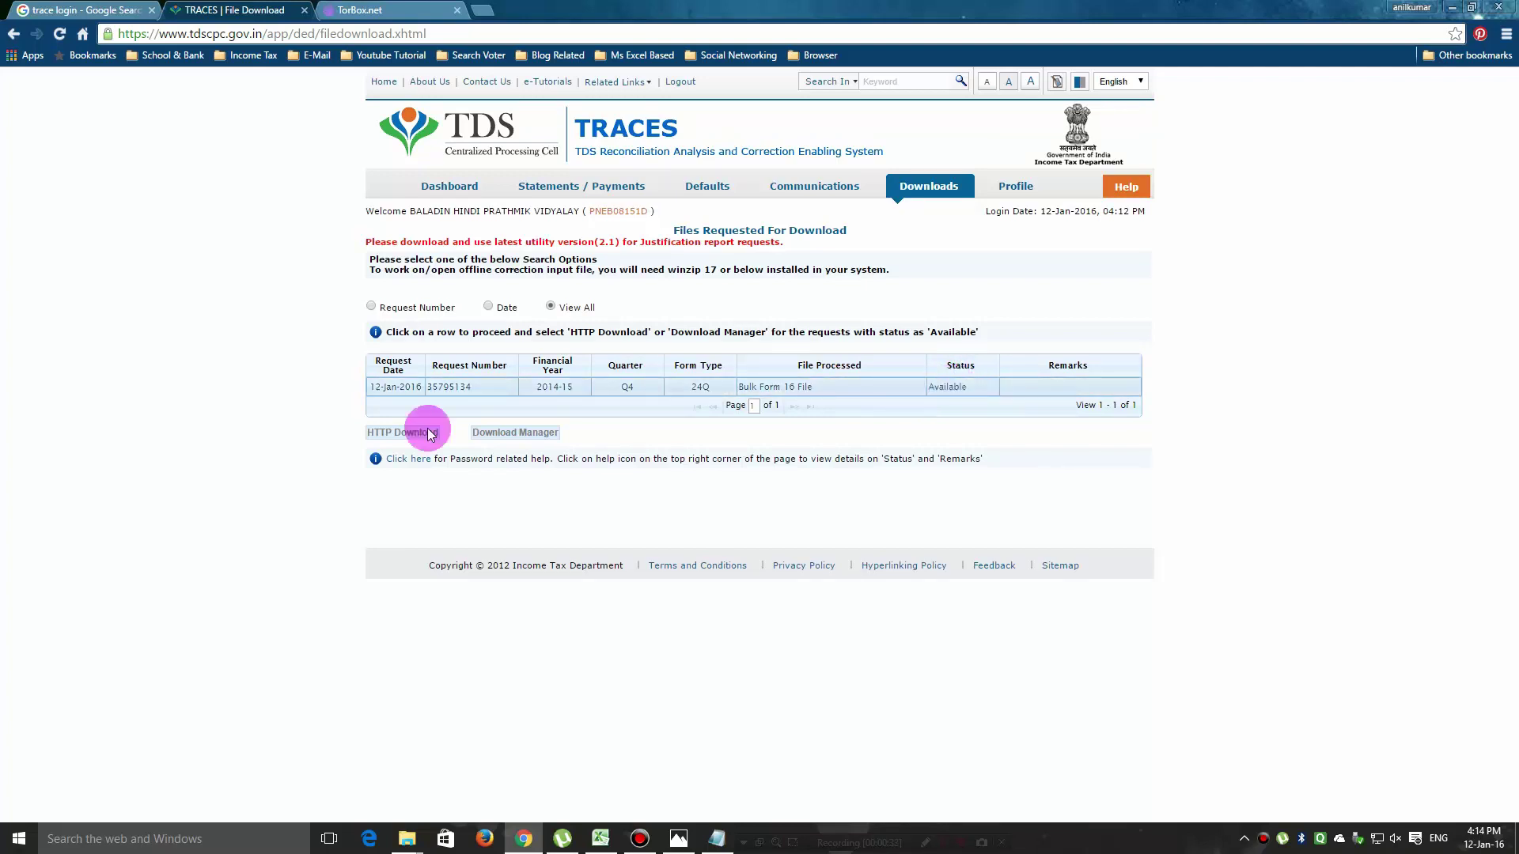
left_click(398, 433)
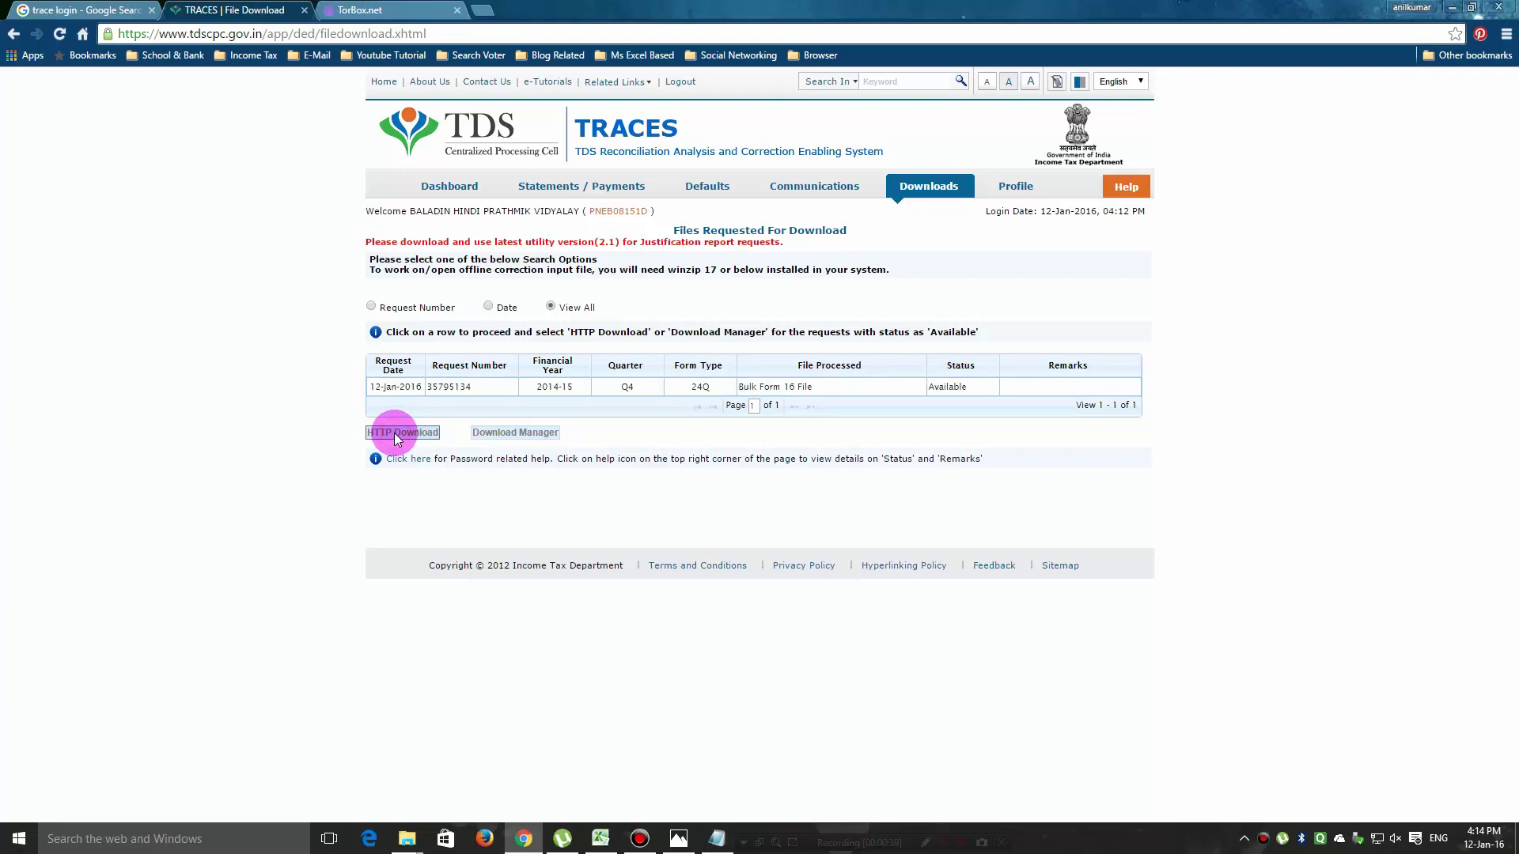
left_click(971, 390)
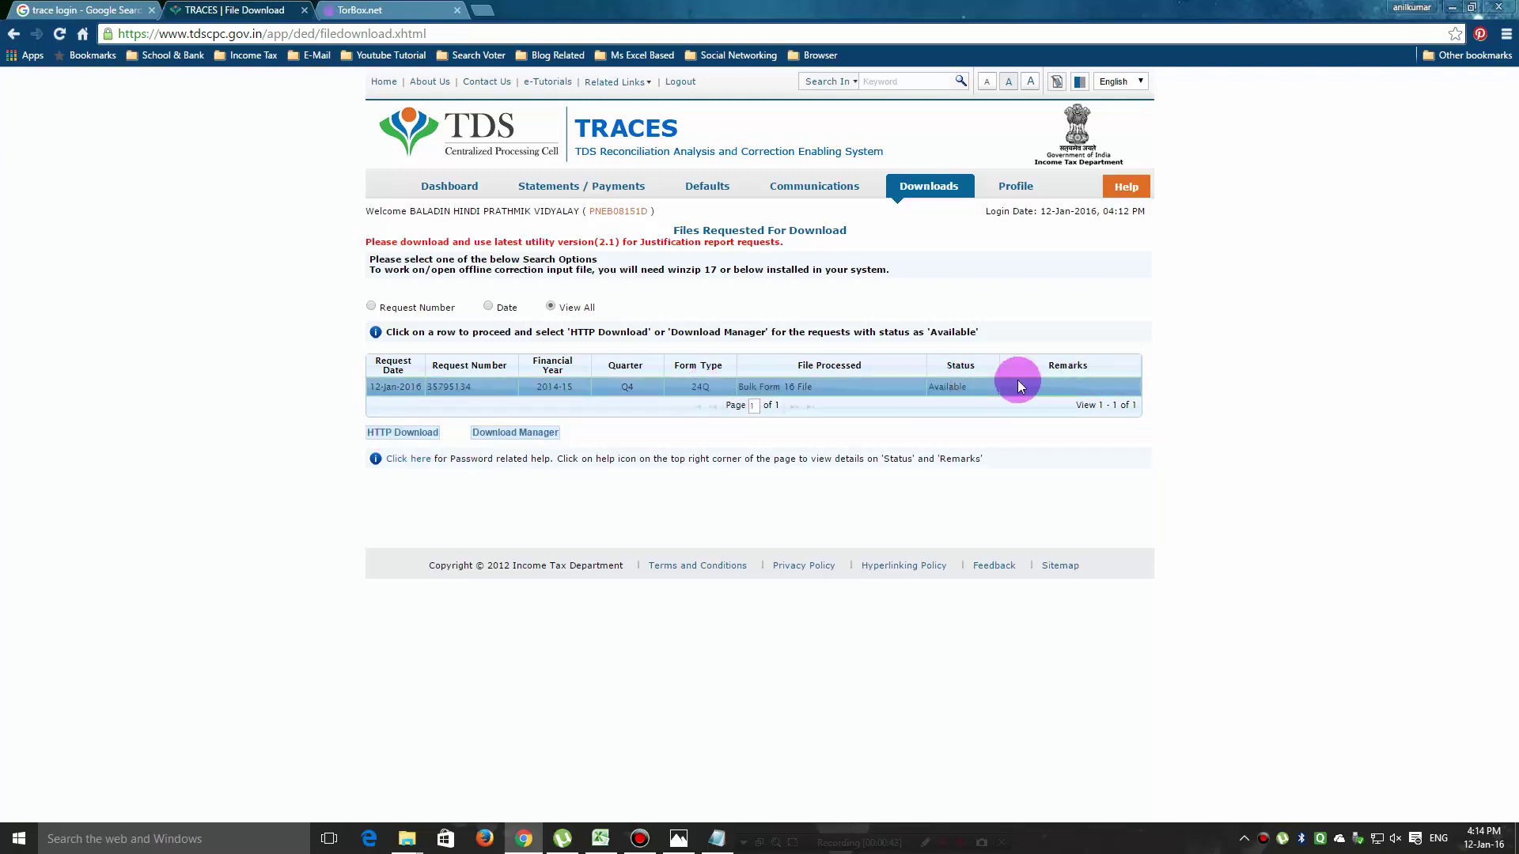
left_click(402, 435)
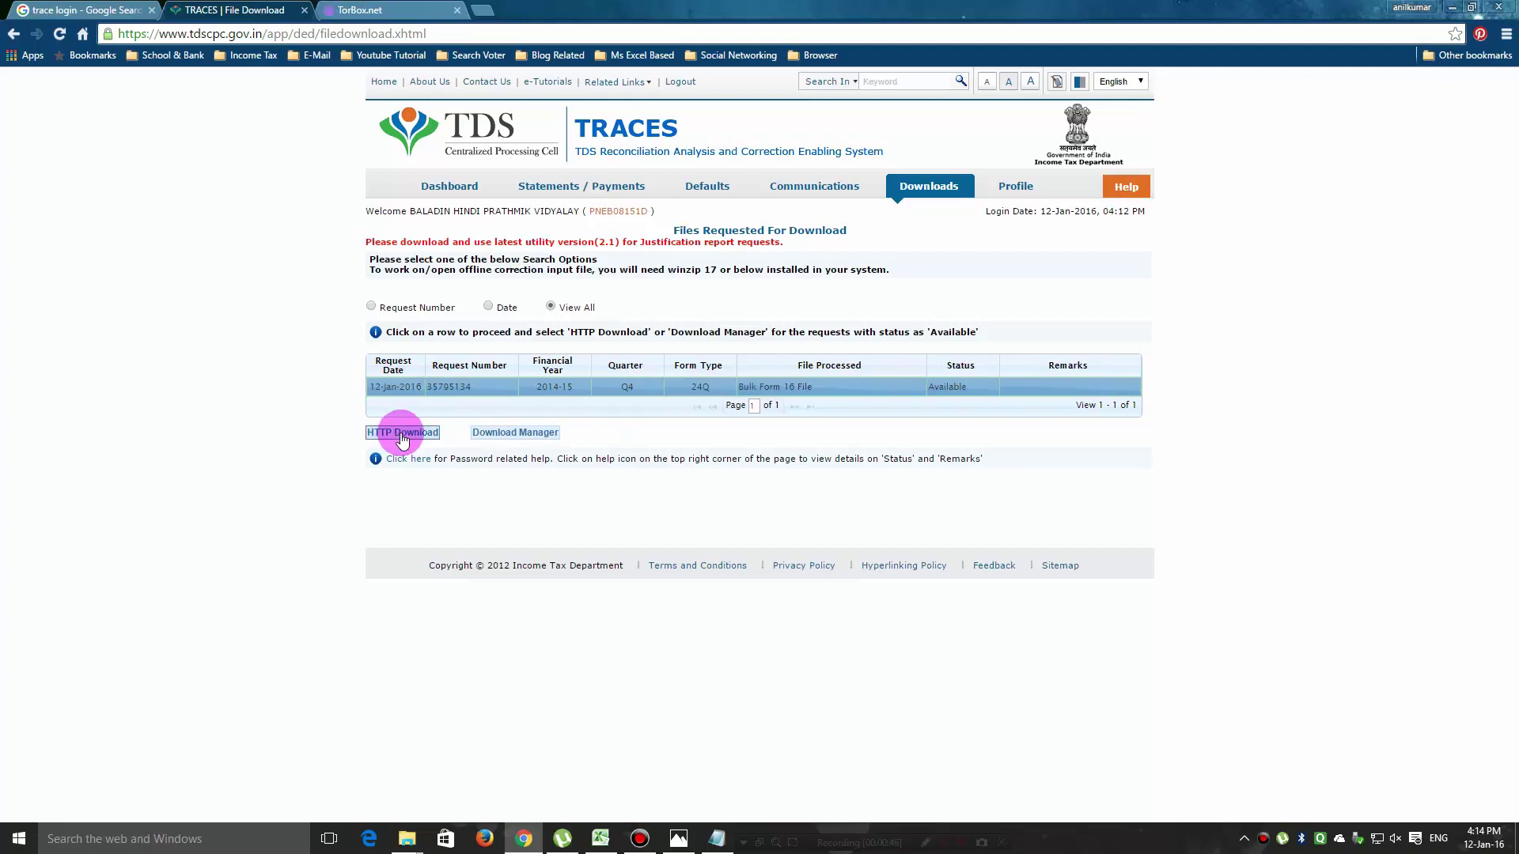
left_click(401, 435)
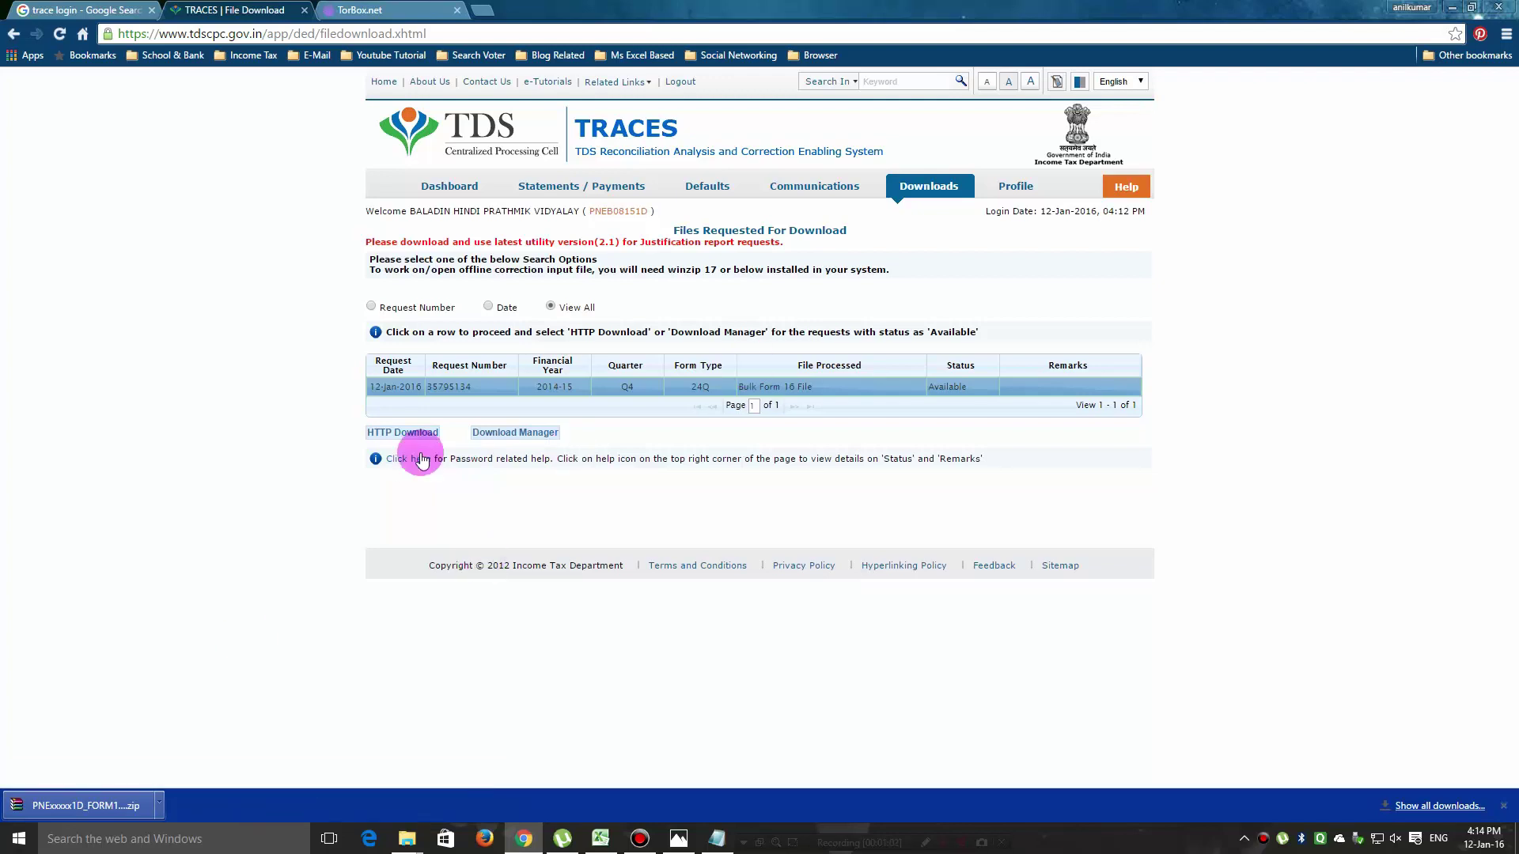
View the zip password help, open Chrome's downloads page in a new tab, and return to TRACES.
left_click(405, 461)
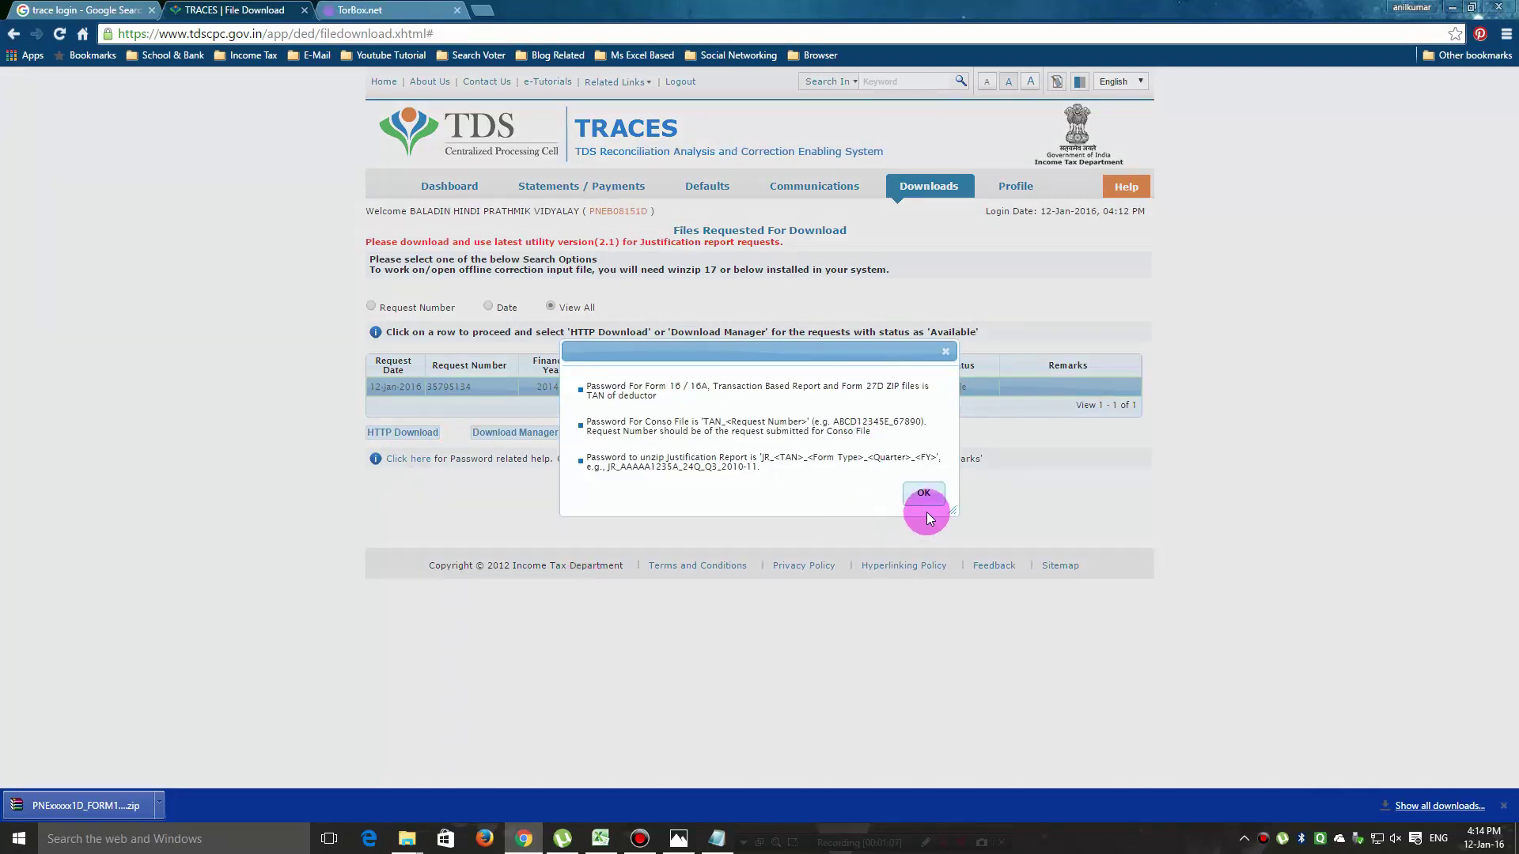
left_click(924, 494)
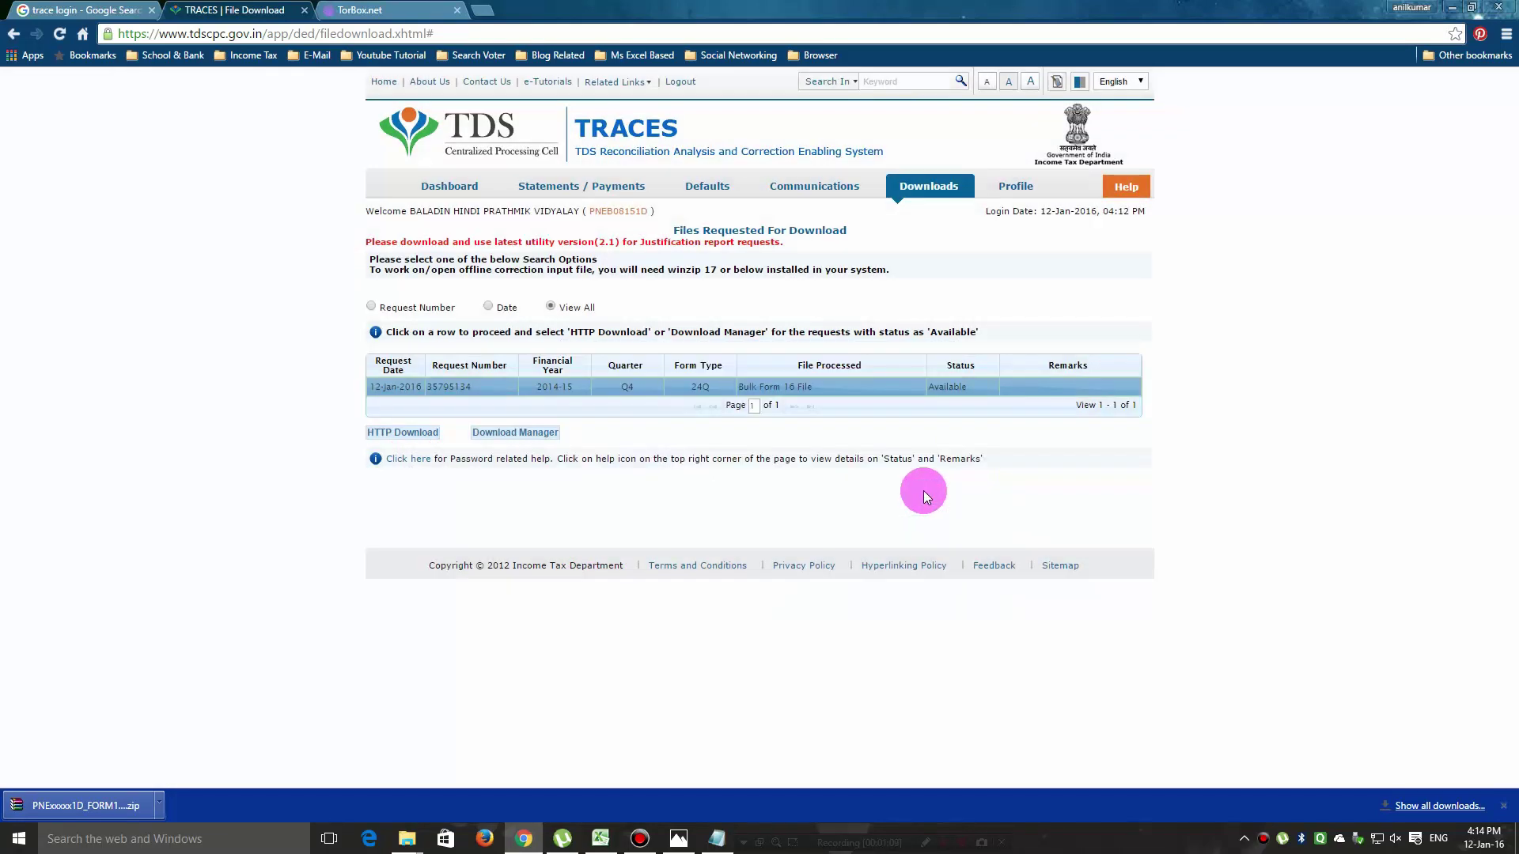
left_click(1455, 806)
left_click(1434, 805)
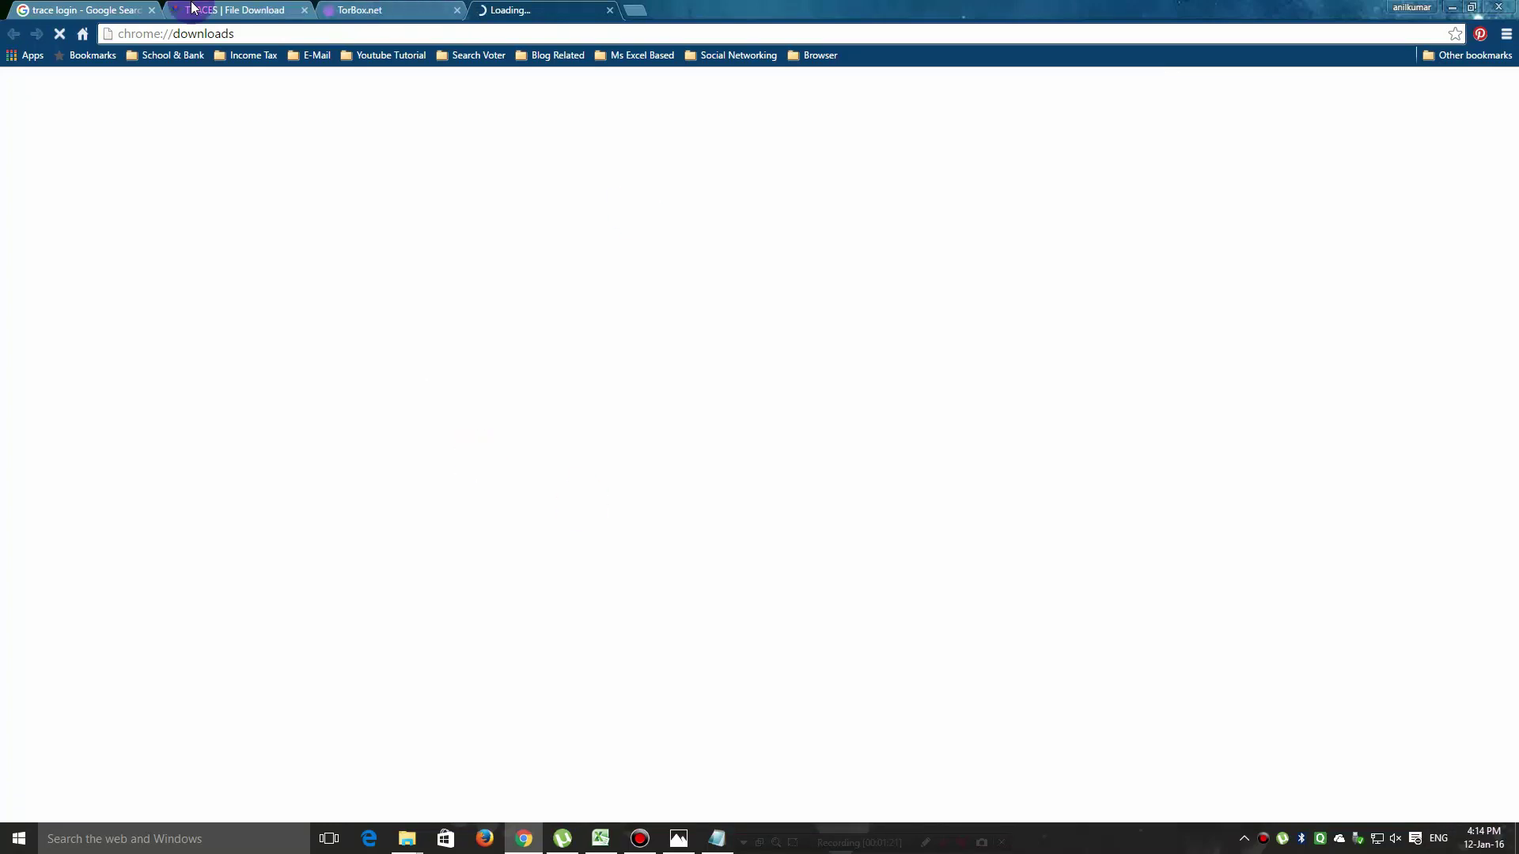
left_click(215, 12)
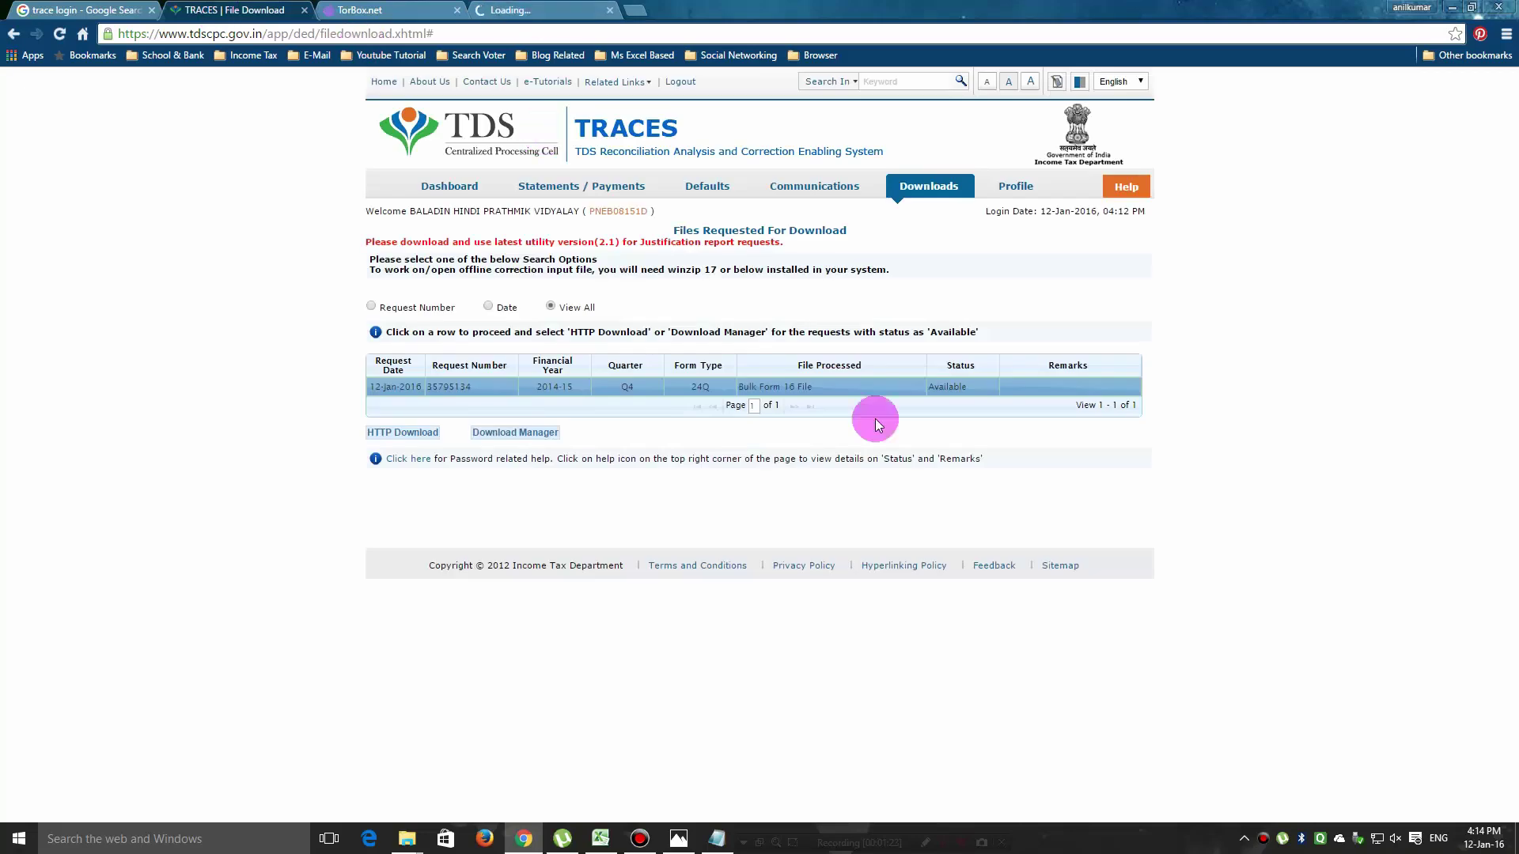
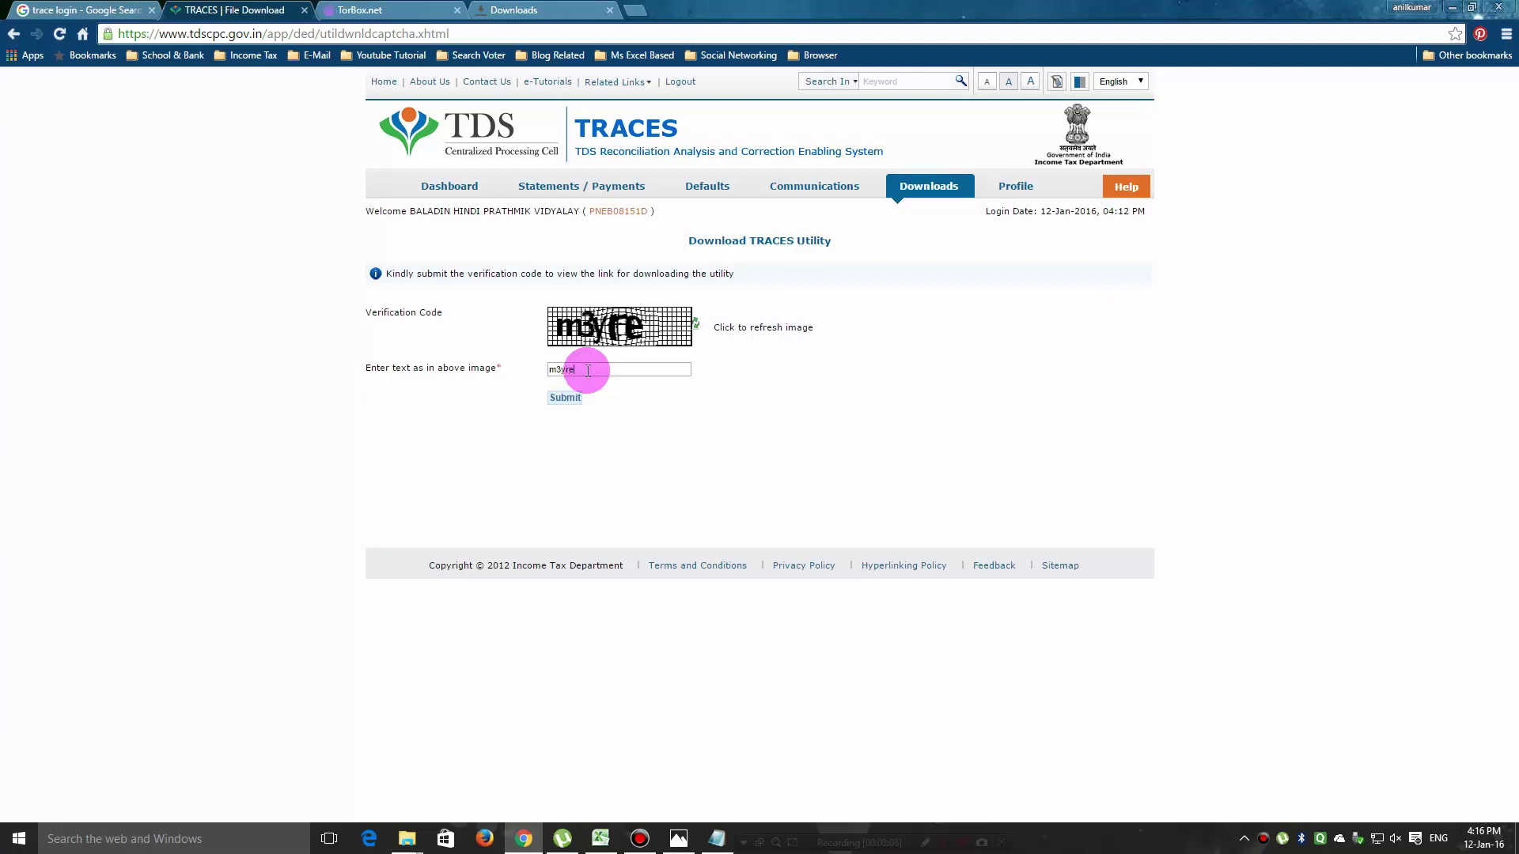
Submit the verification code and download the Transaction based Report PDF-CONVERTER V 1.1 zip.
left_click(566, 398)
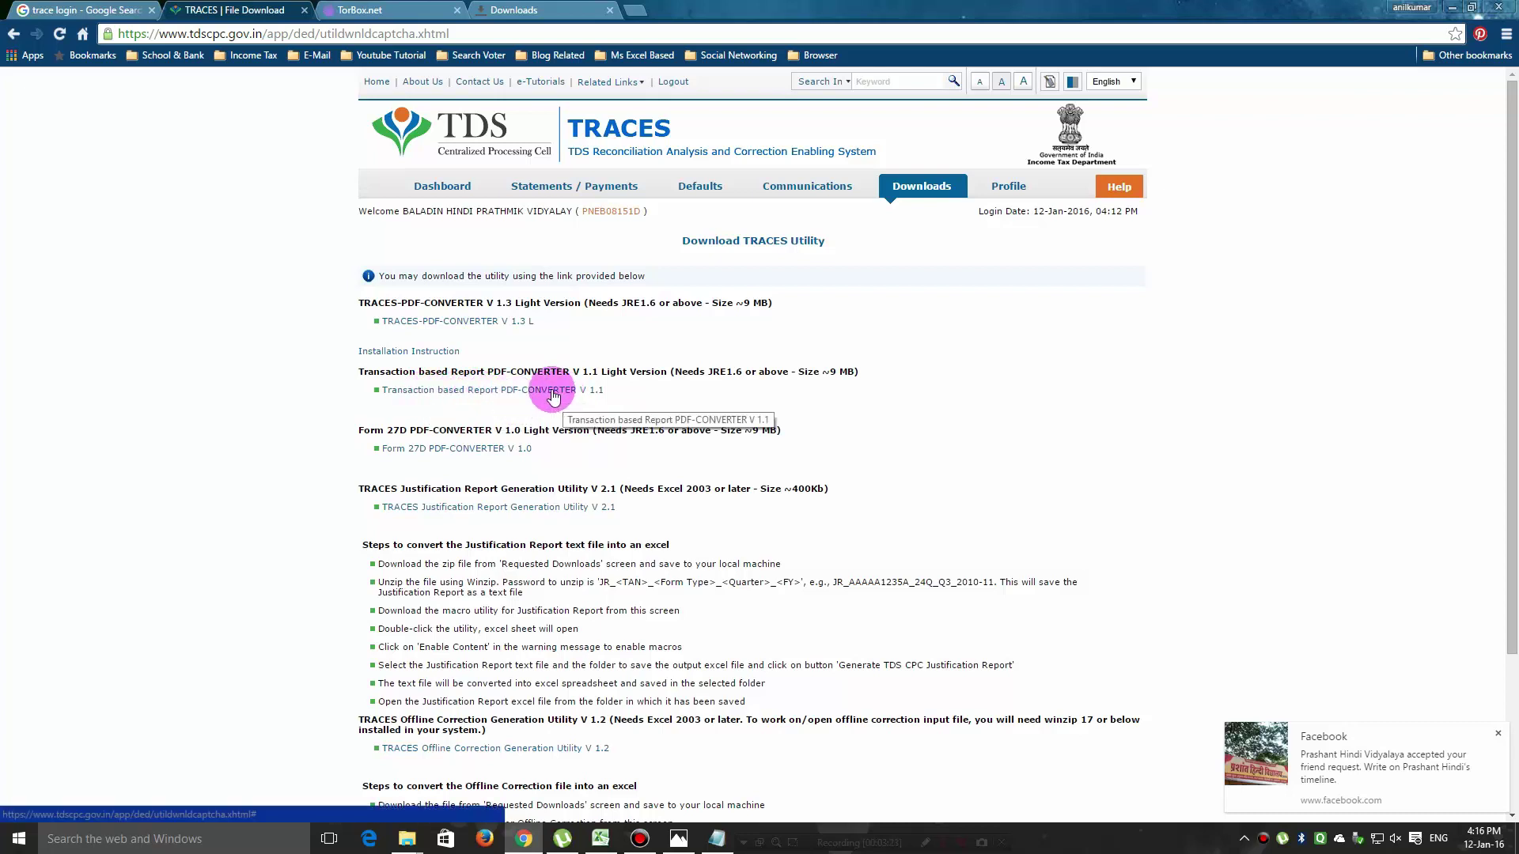
left_click(528, 389)
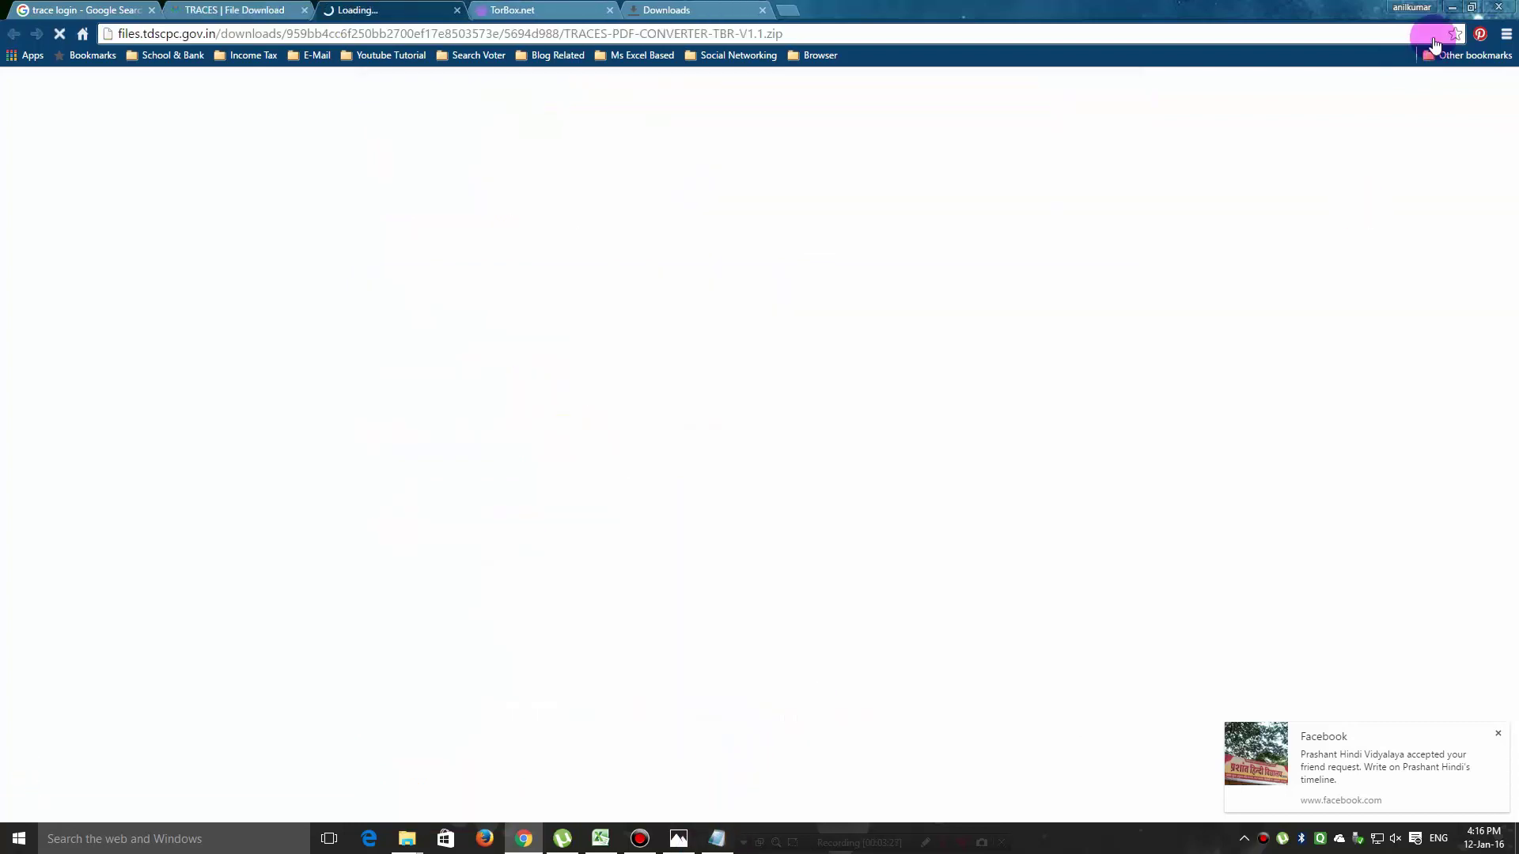
left_click(1447, 8)
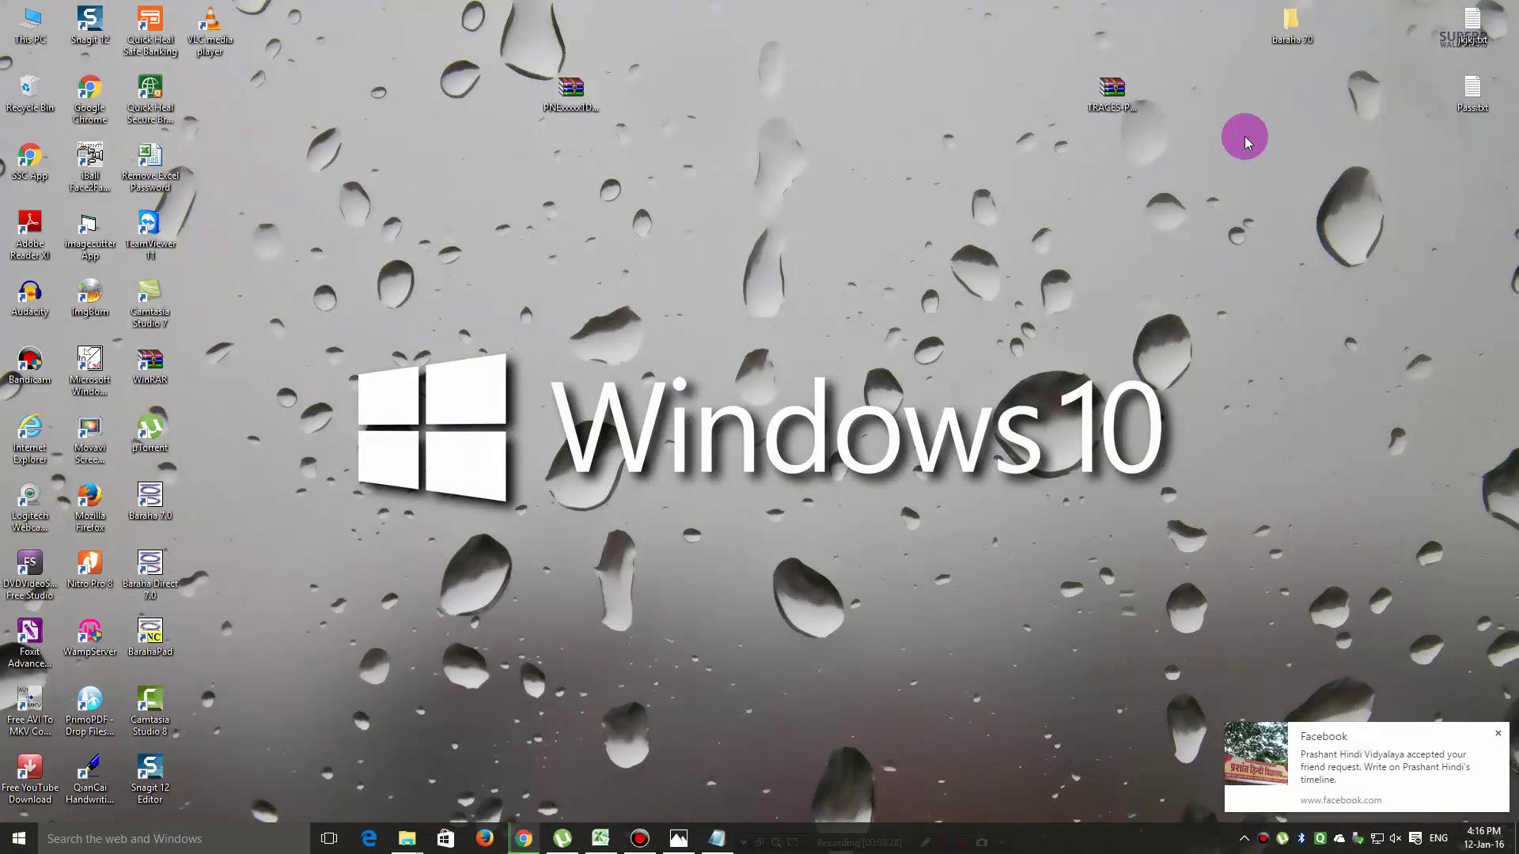
Open the TRACES-PDF-CONVERTERV1.3L zip in WinRAR and run its .jar to launch the utility.
left_click(1108, 95)
double_click(1109, 94)
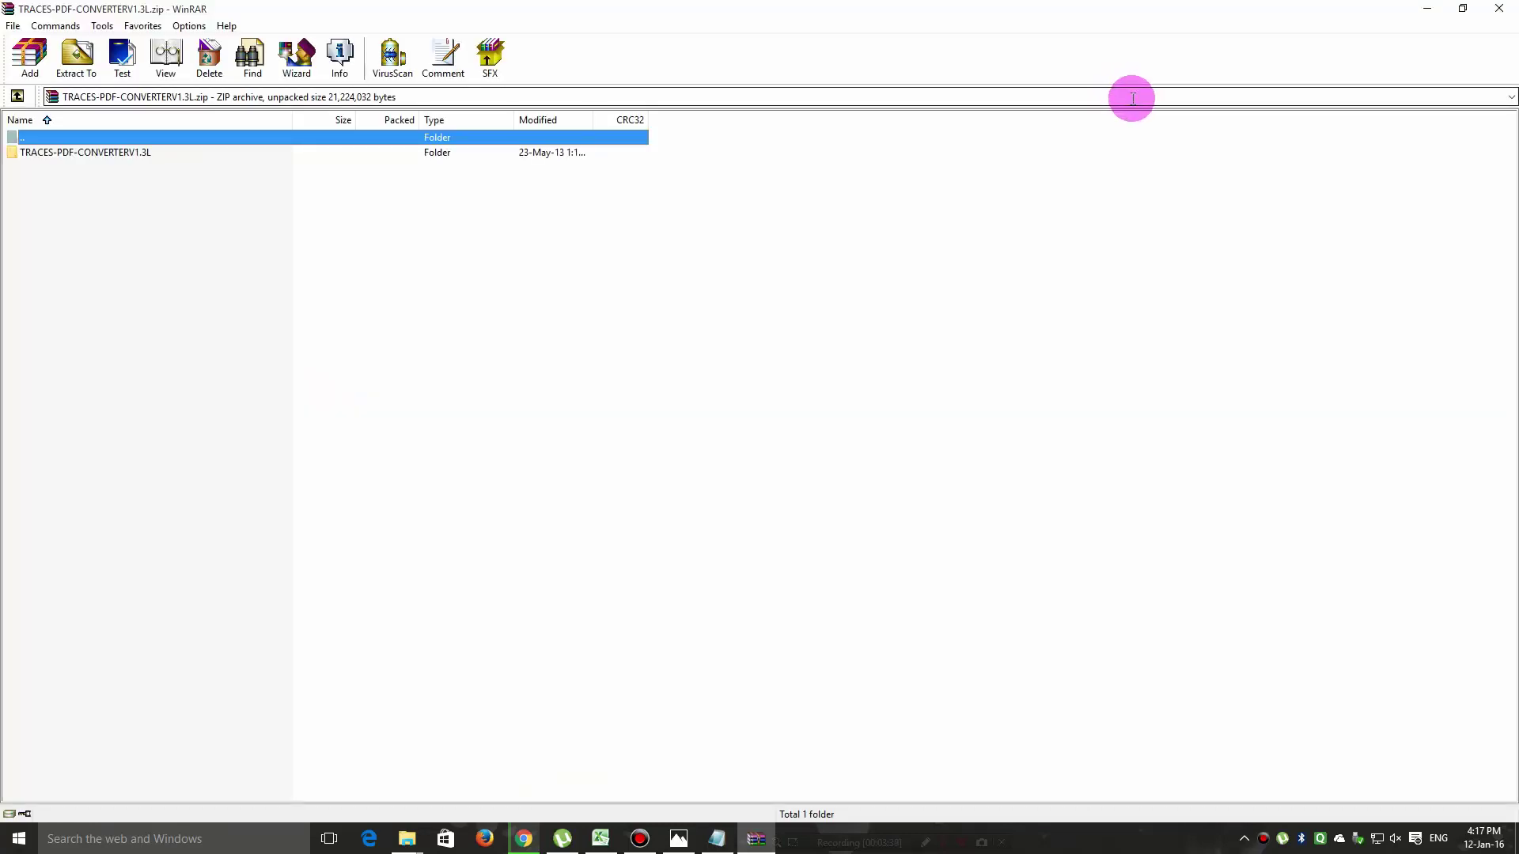
double_click(45, 153)
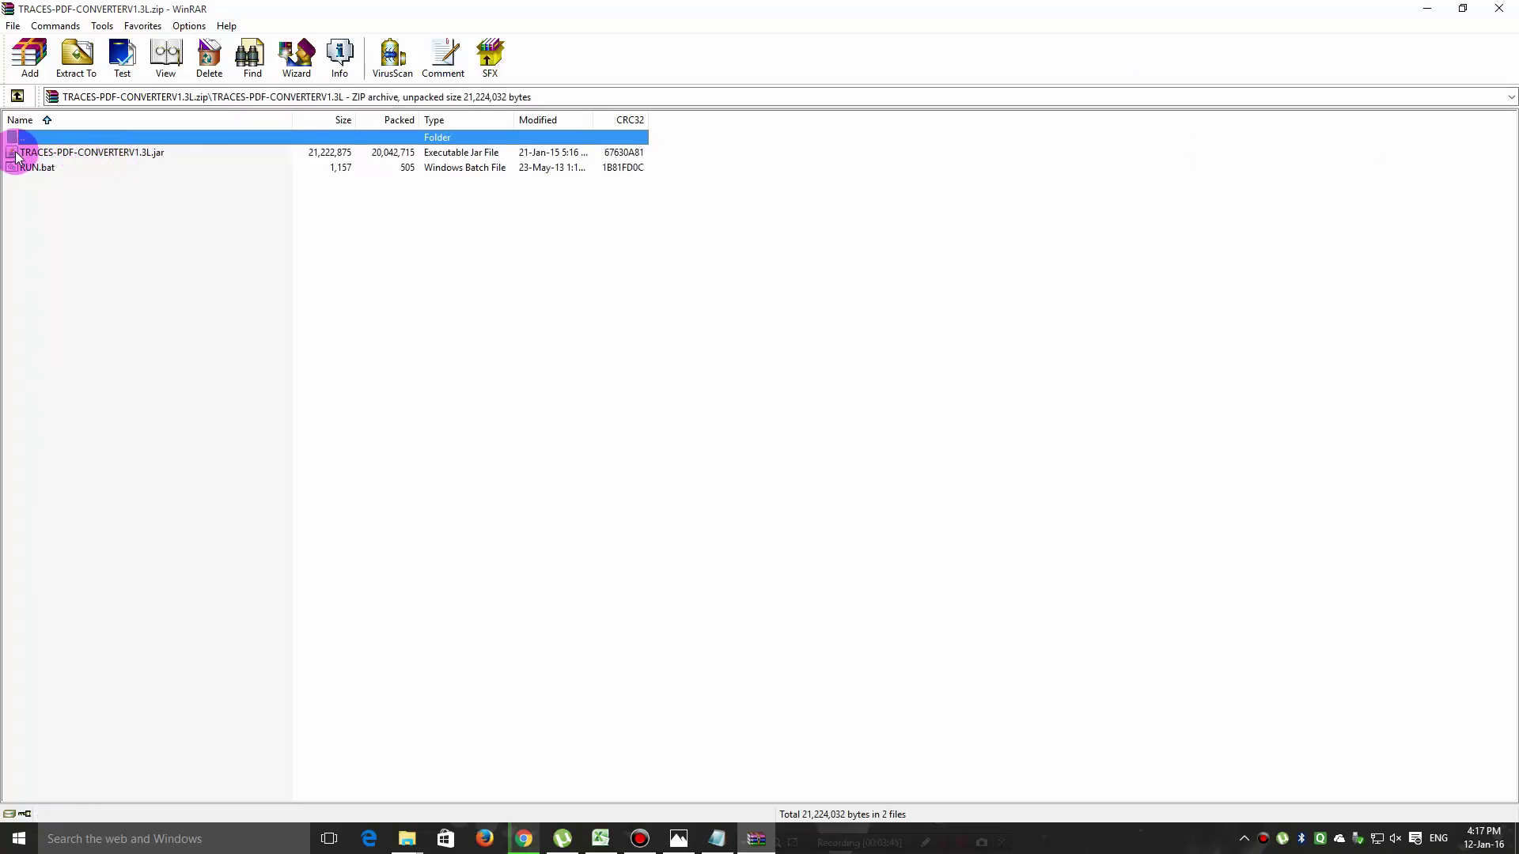
double_click(89, 154)
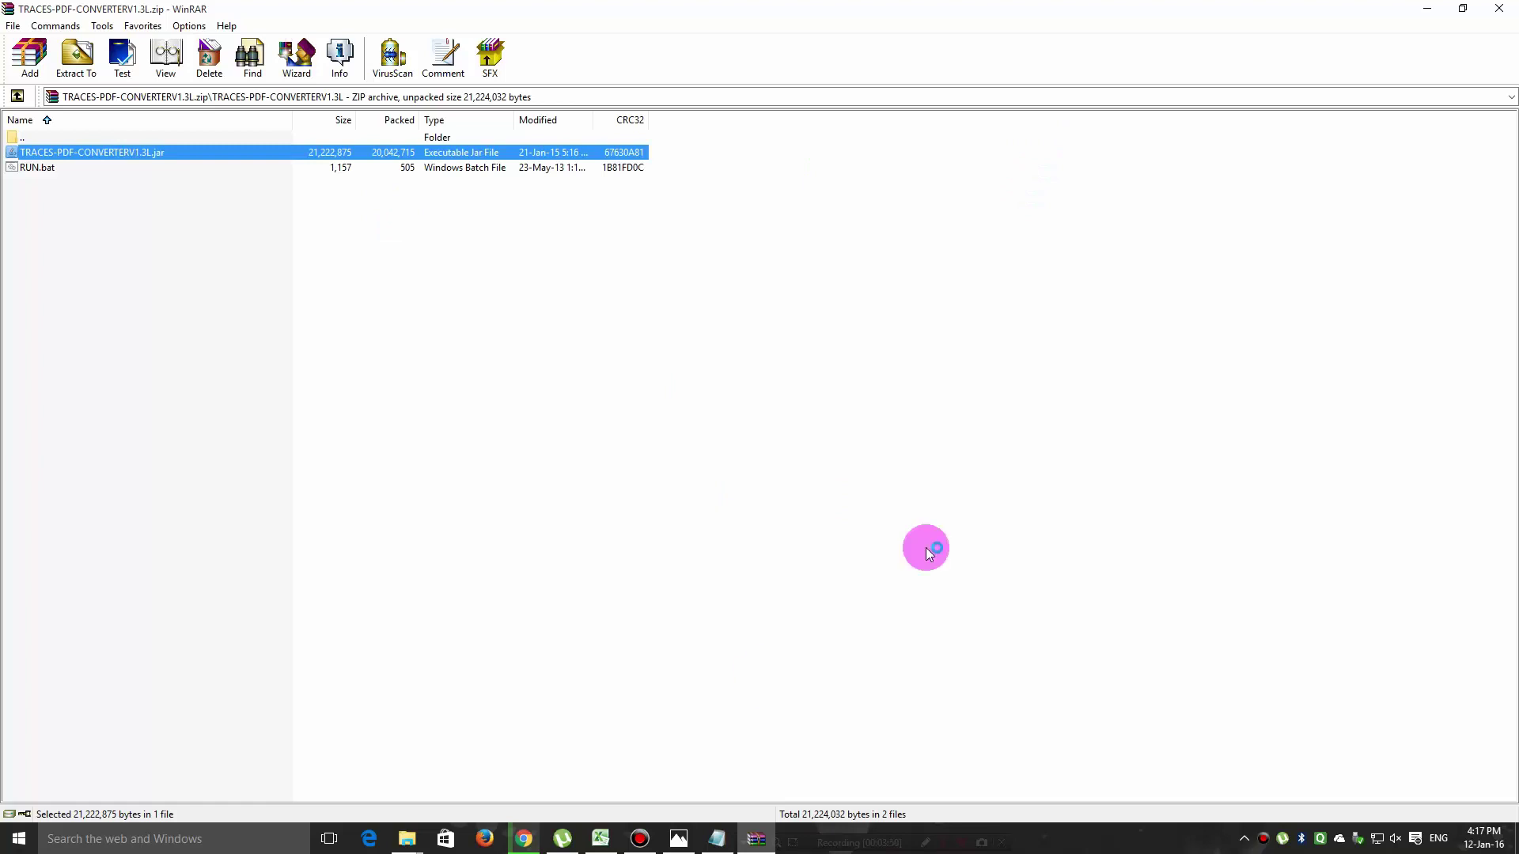
left_click(1428, 14)
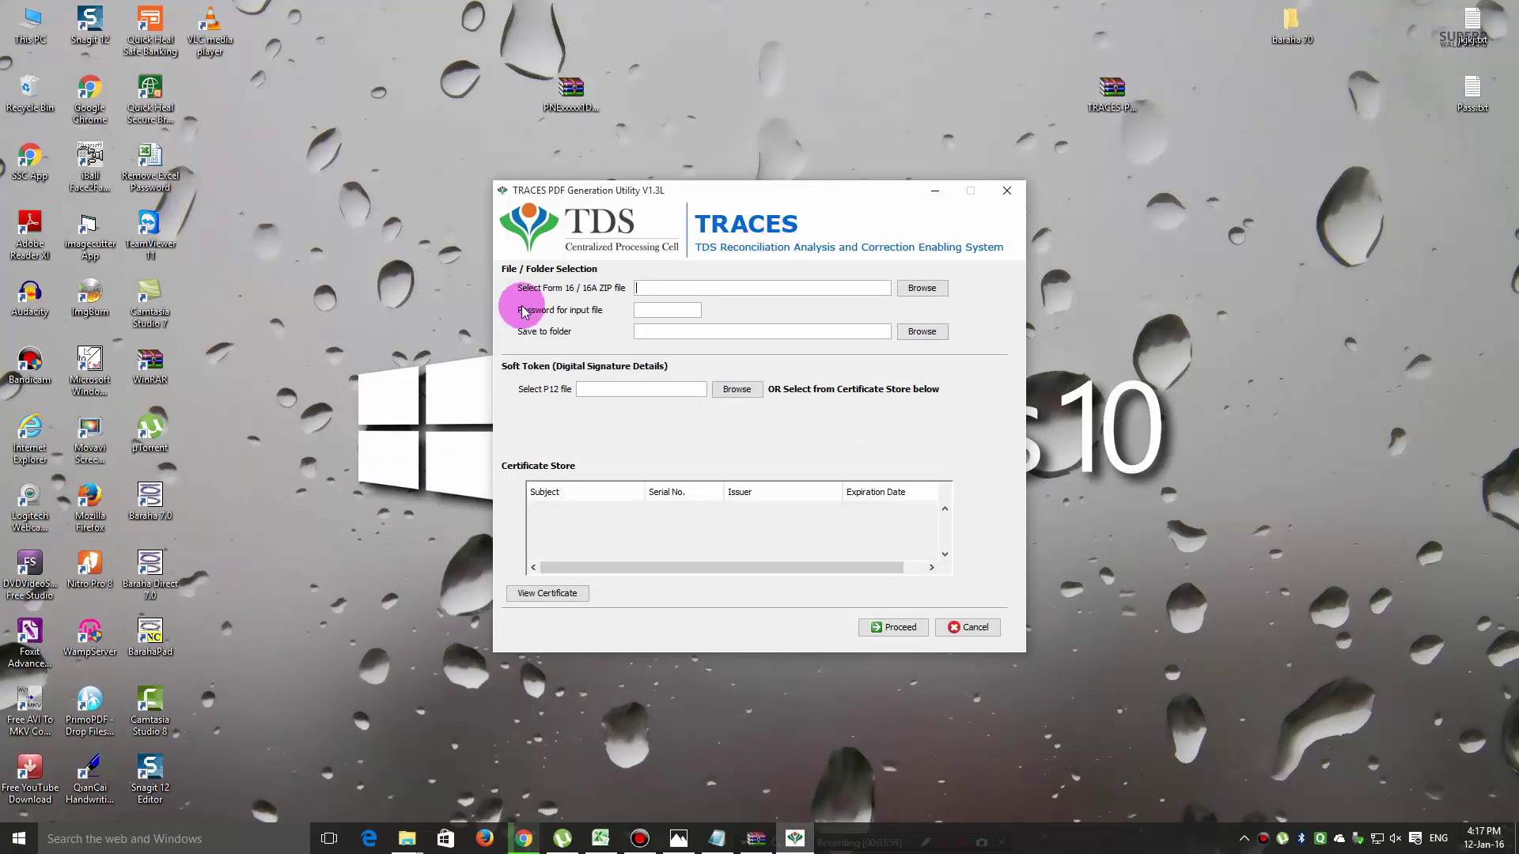
Select the Form 16 ZIP on the Desktop as input and enter its password.
left_click(921, 289)
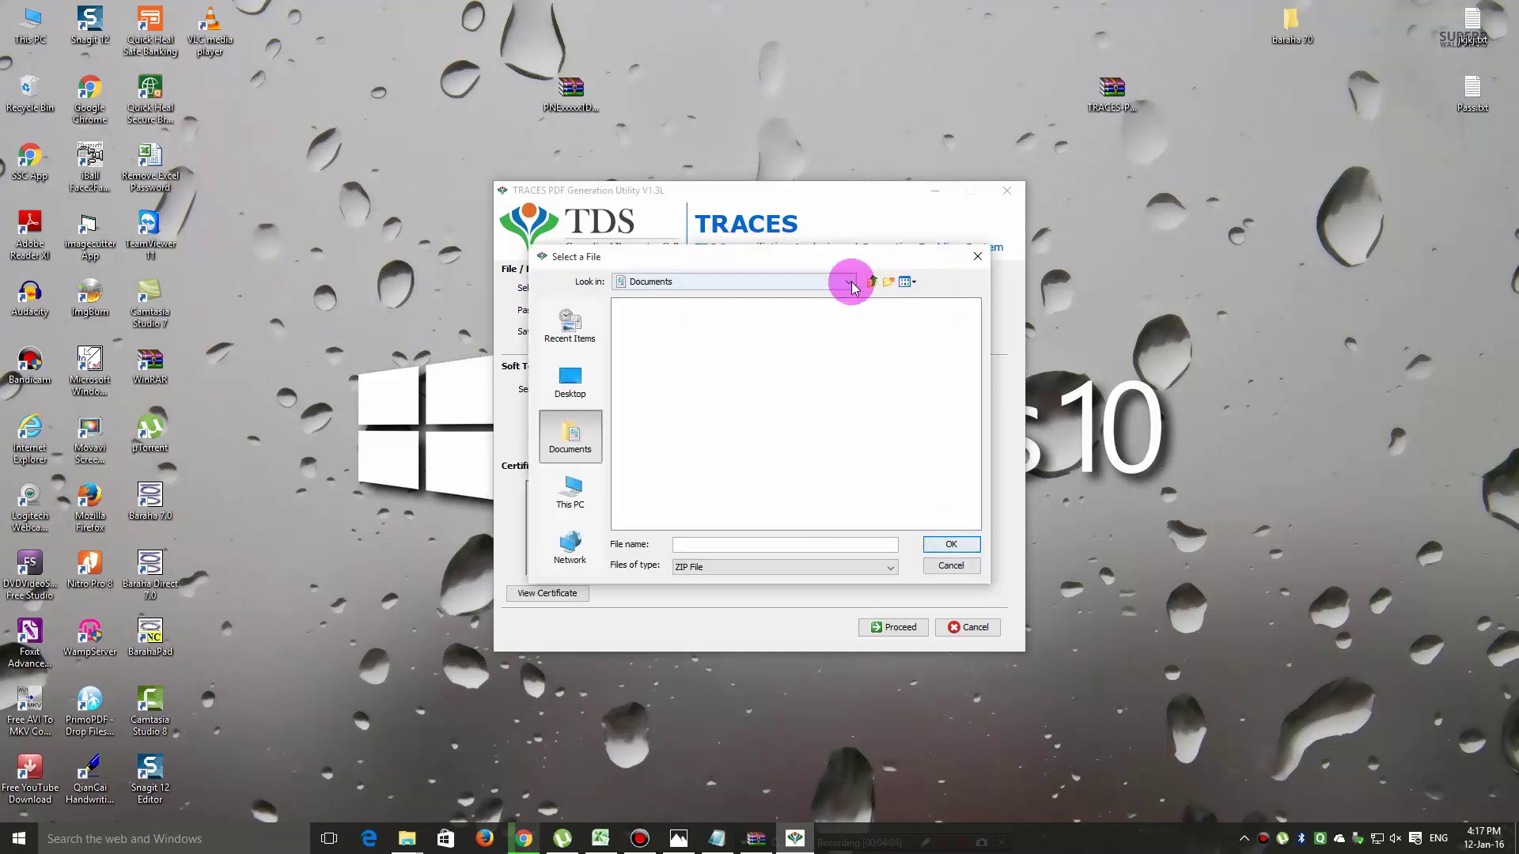
left_click(849, 283)
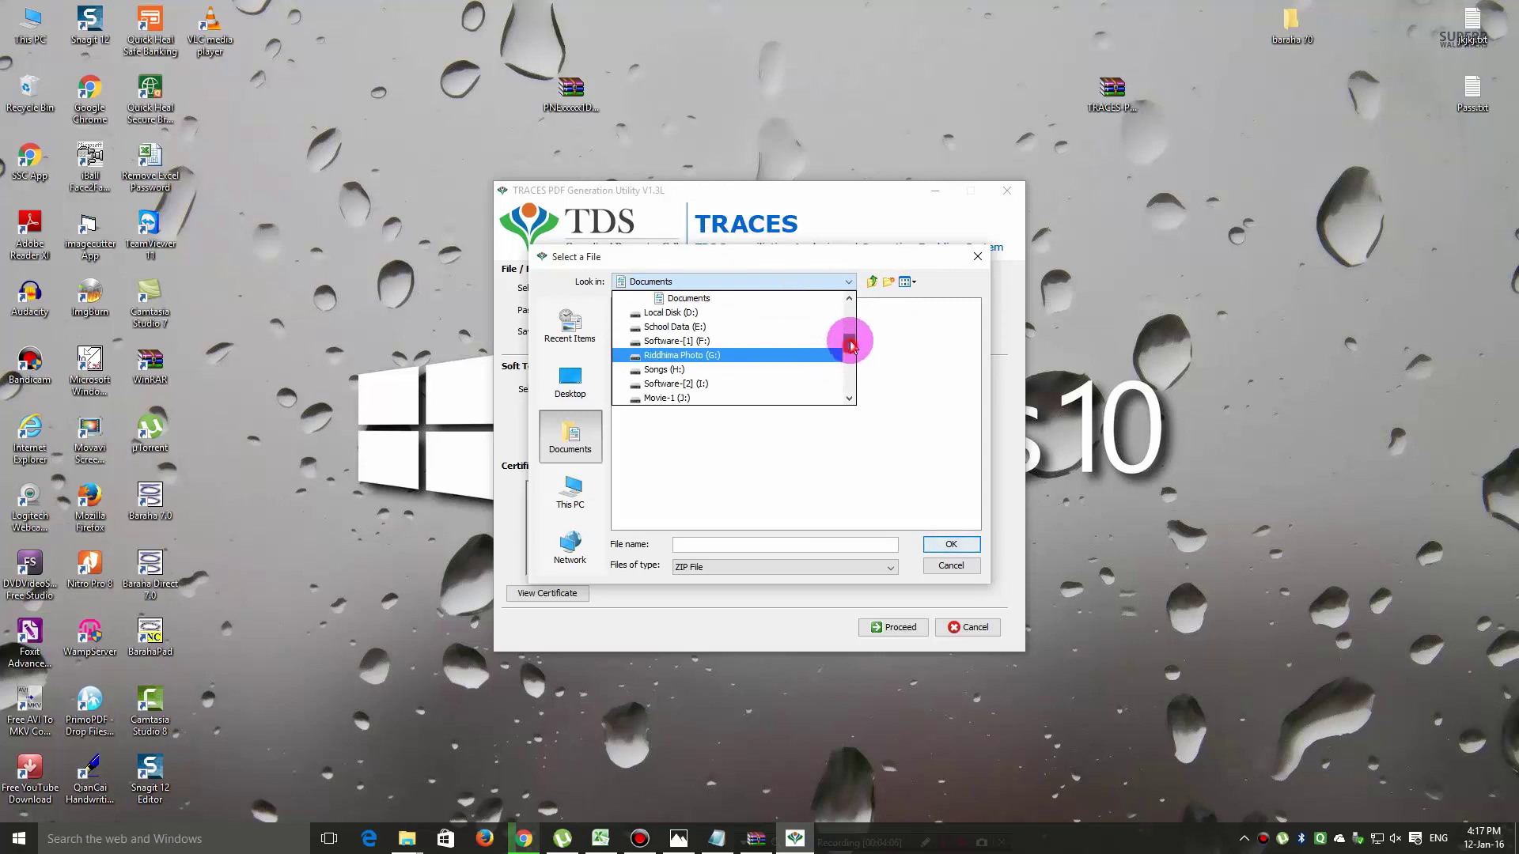
left_click_drag(850, 345, 847, 305)
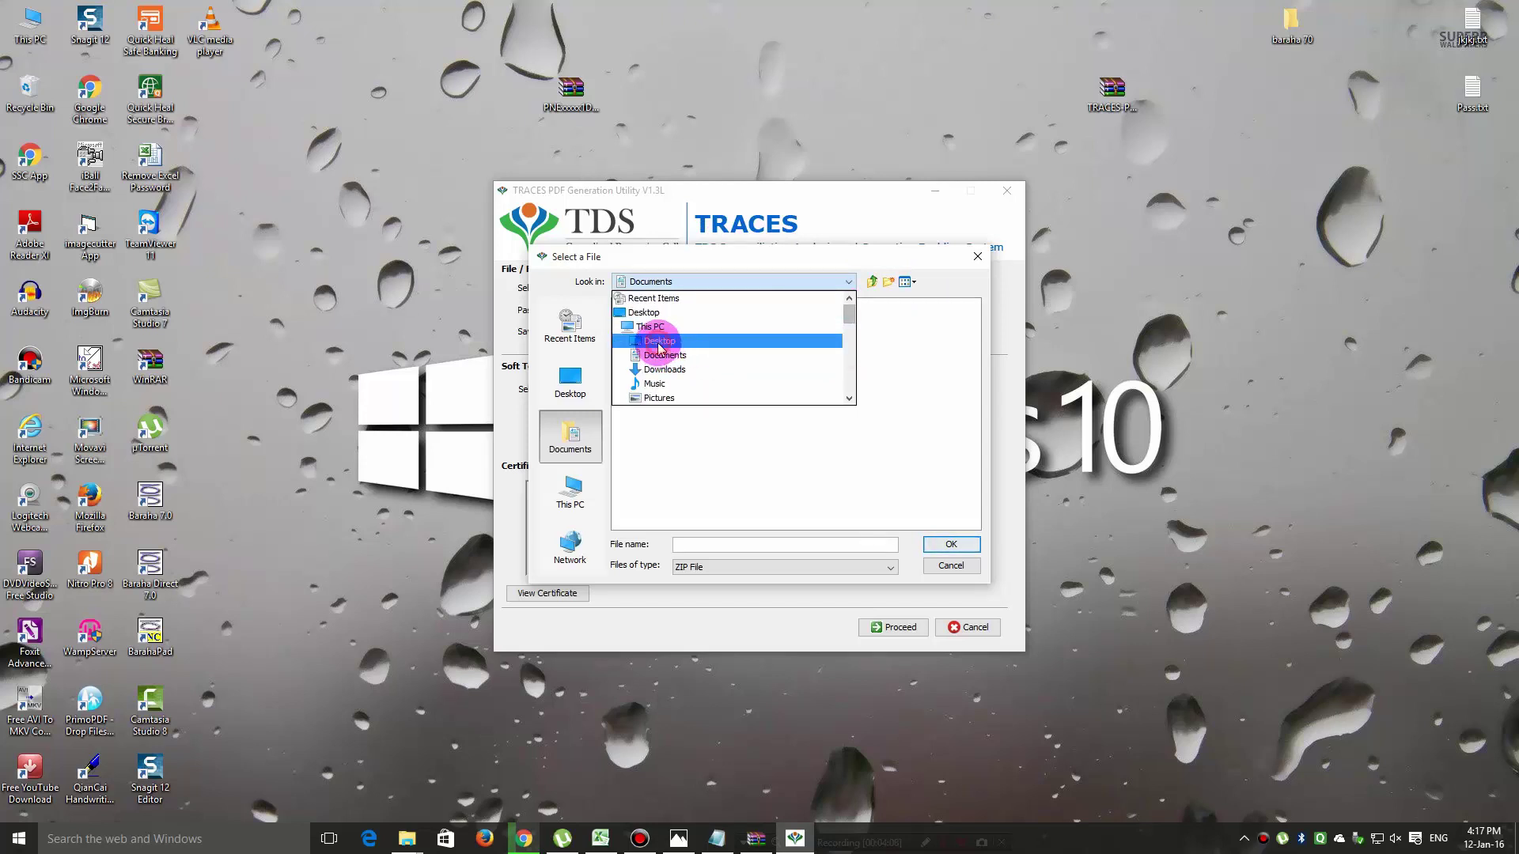
left_click(659, 342)
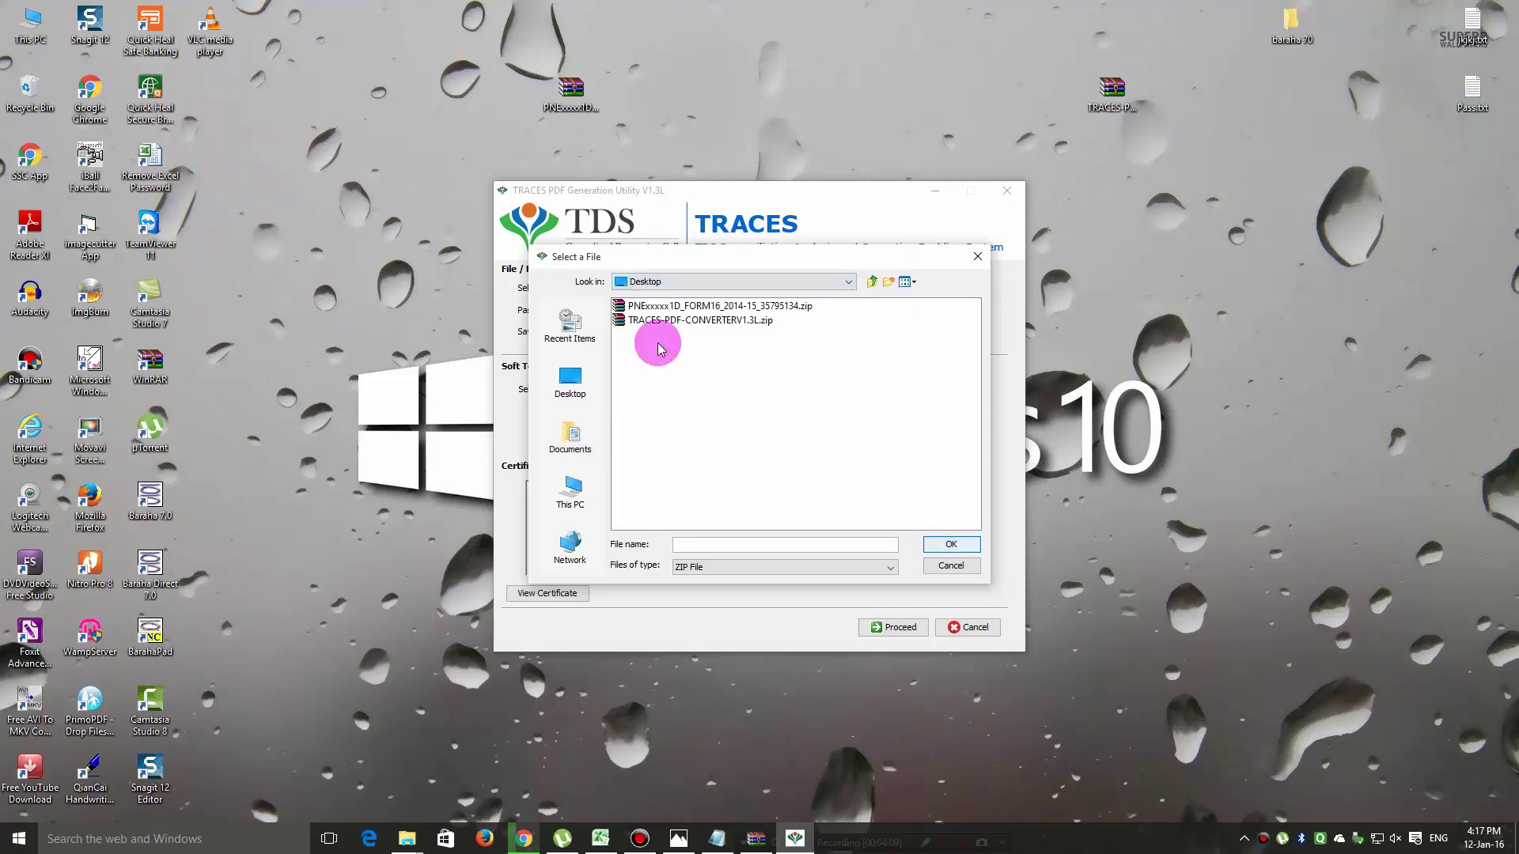
left_click(696, 309)
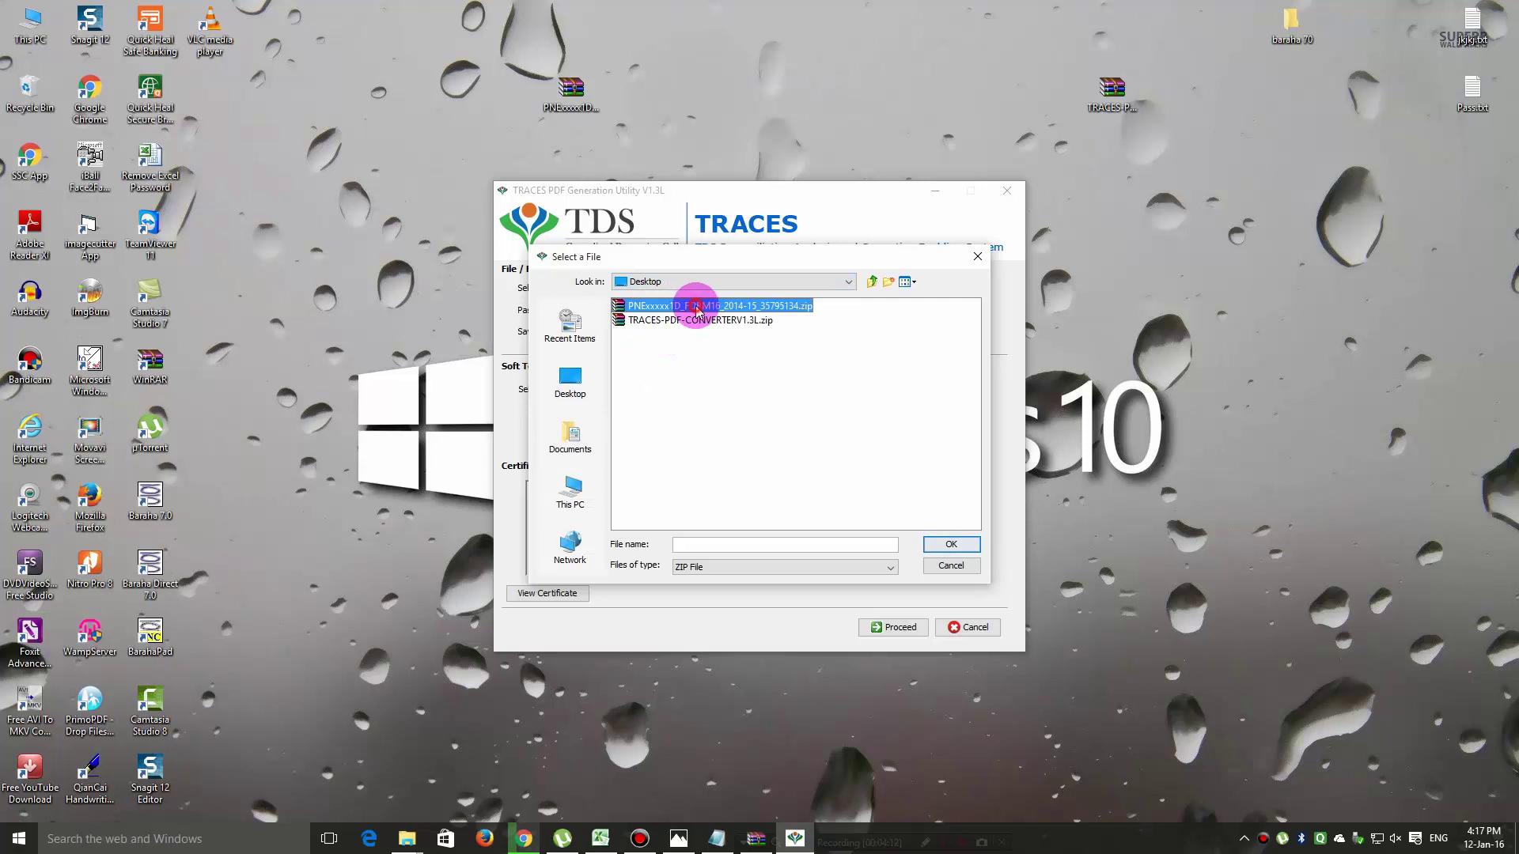
left_click(949, 545)
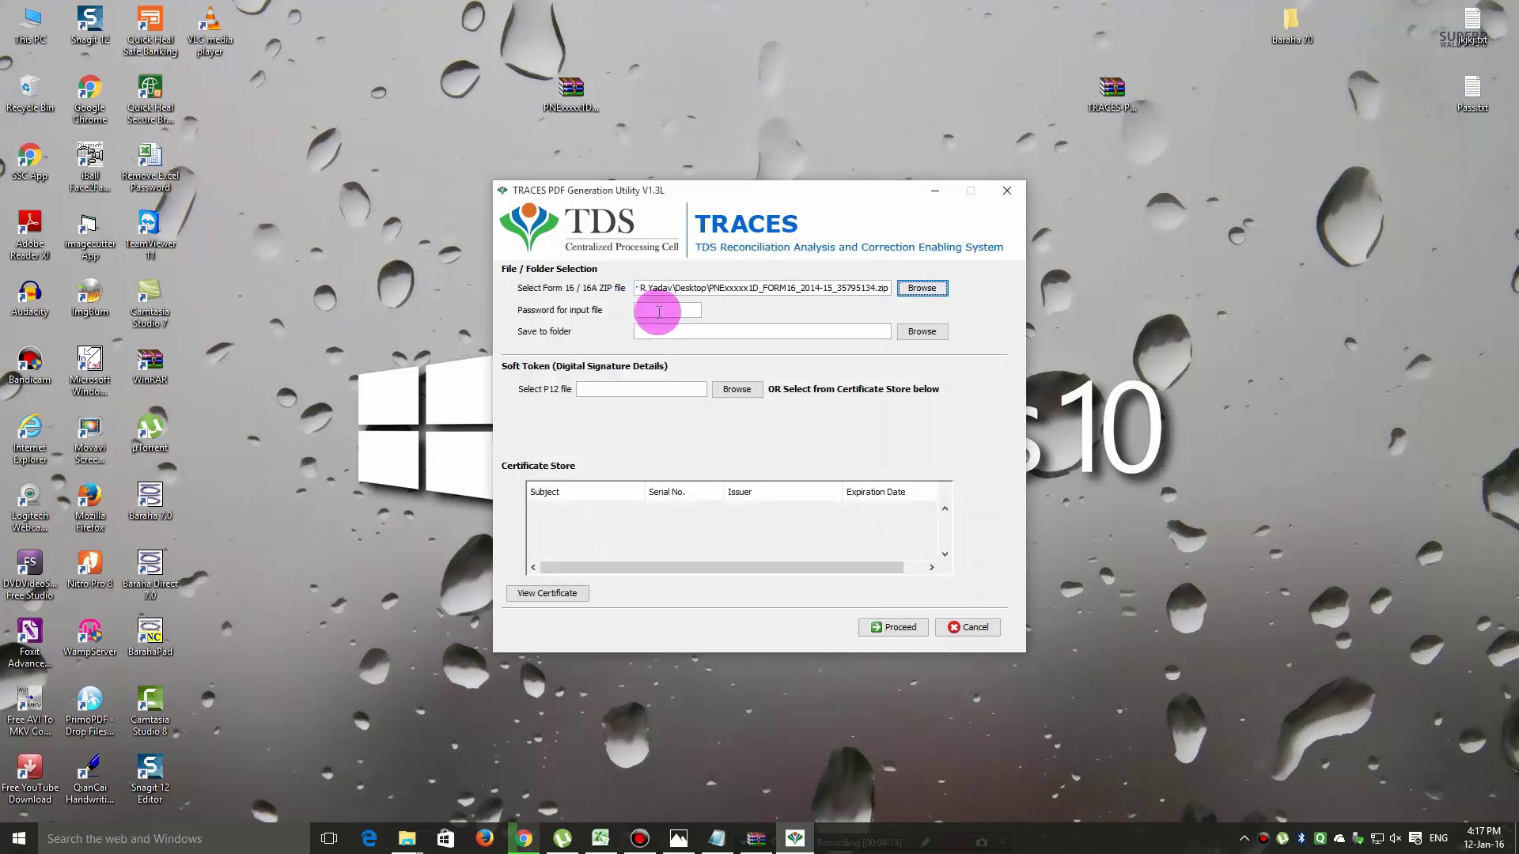
left_click(658, 311)
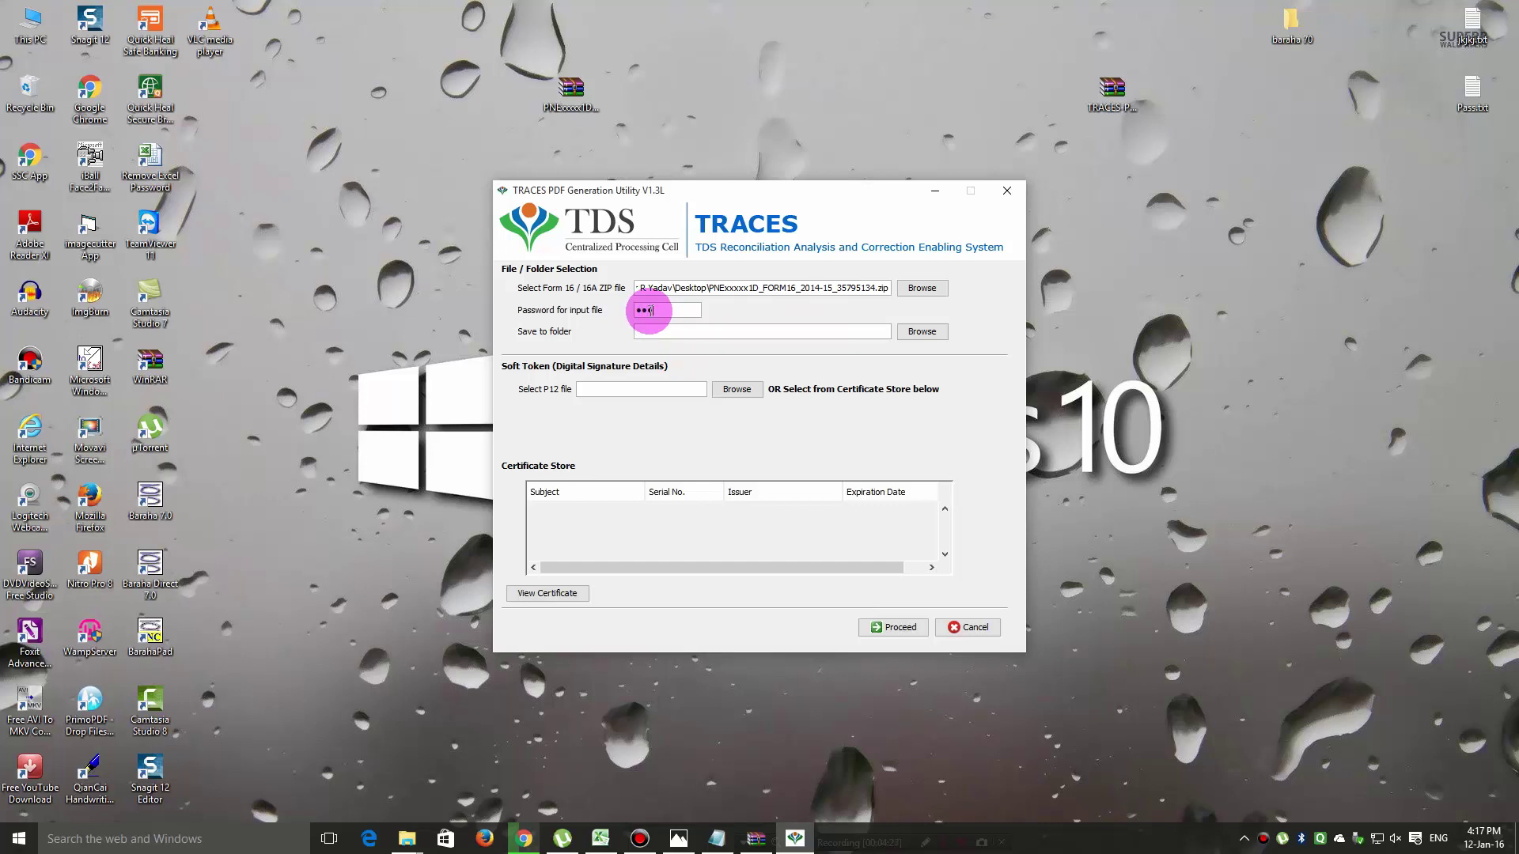
type("1")
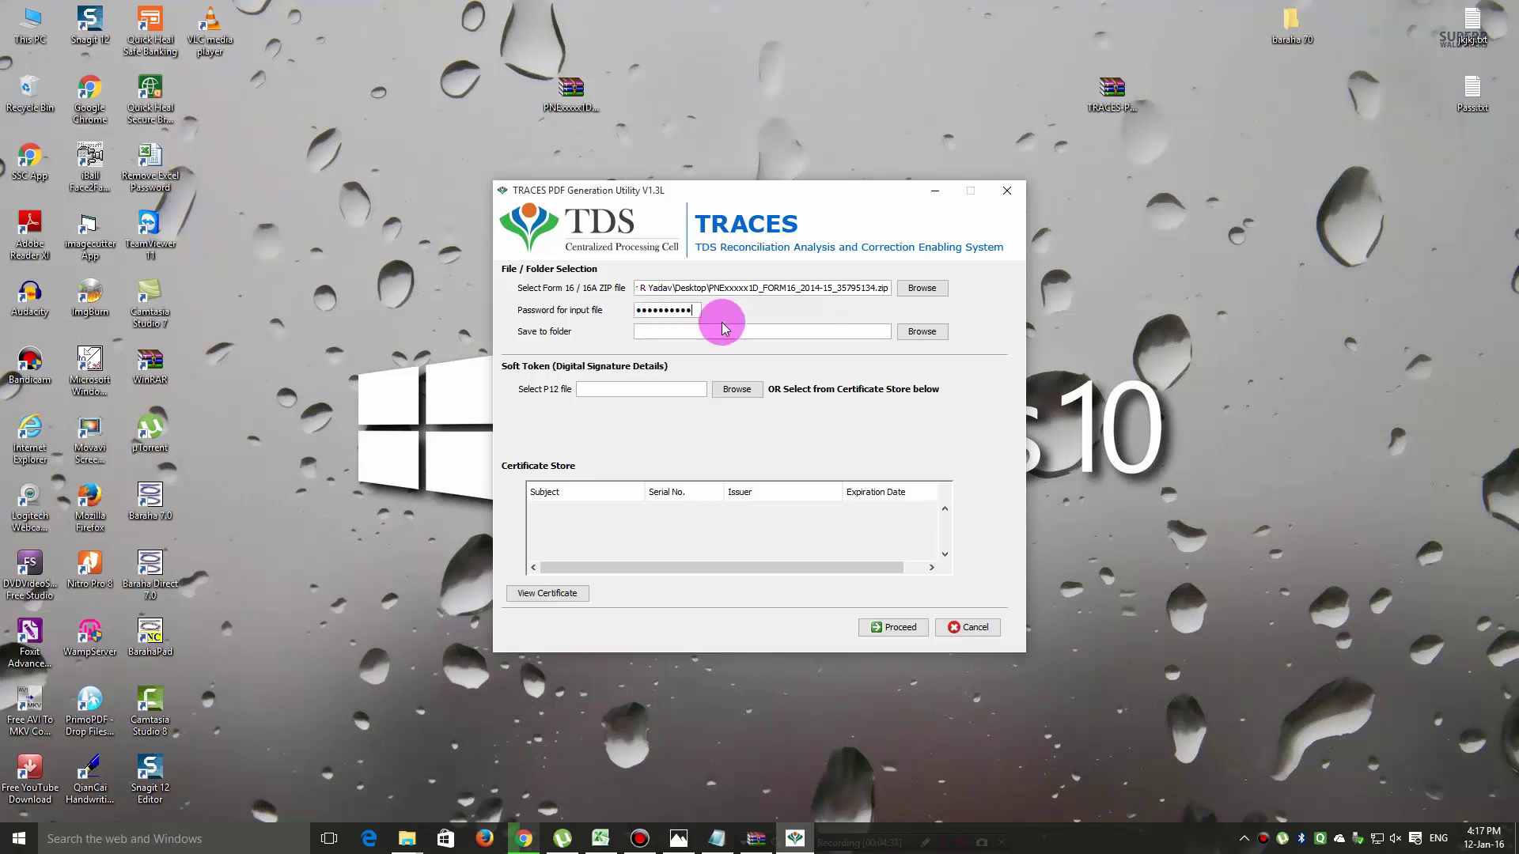
Set the PDF save folder to the Desktop after a typed folder name is rejected.
left_click(921, 331)
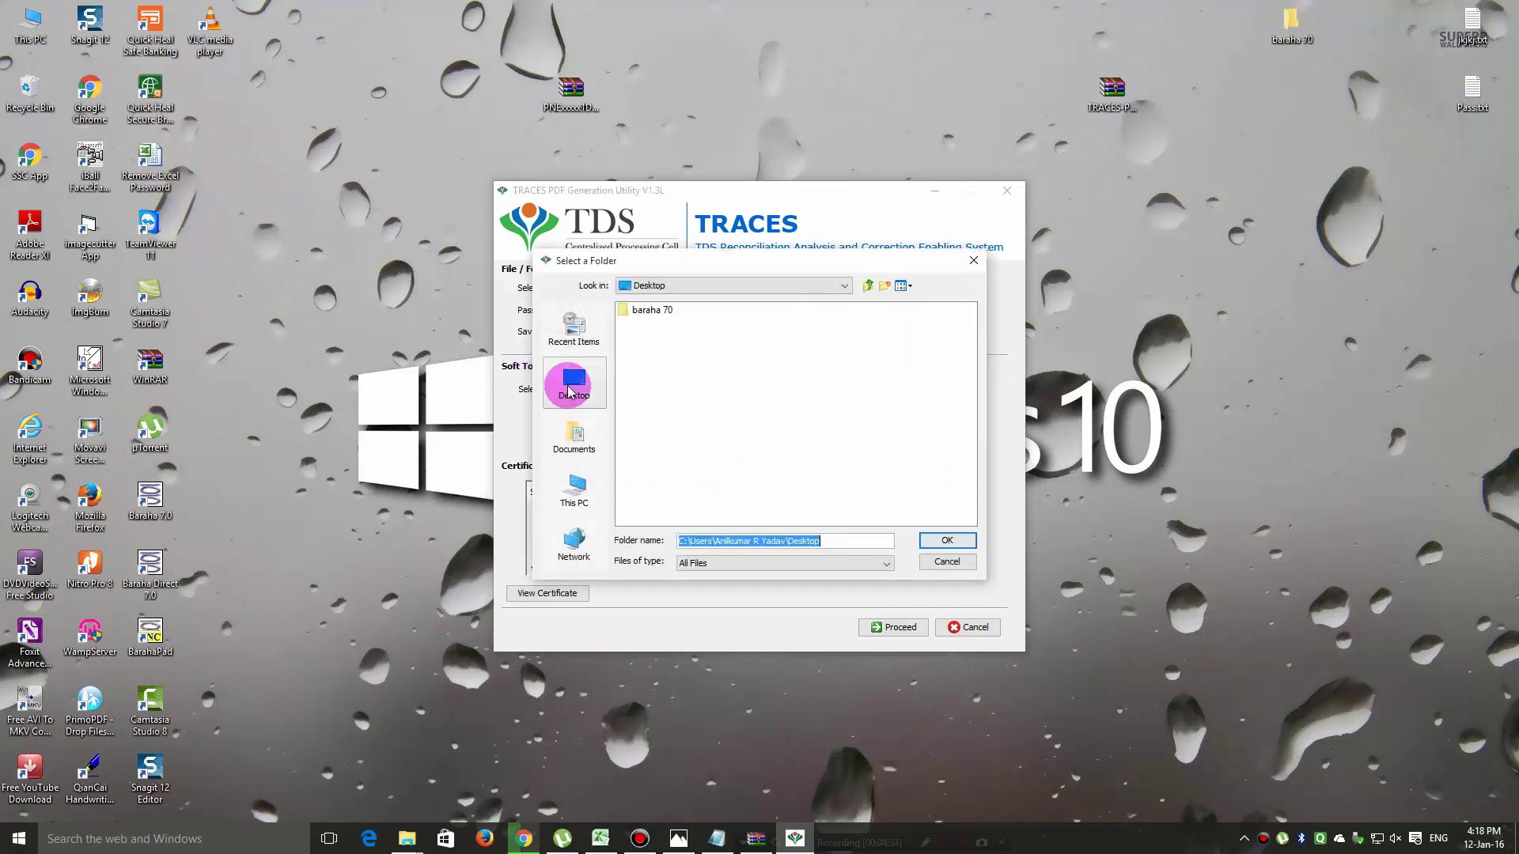
left_click(565, 387)
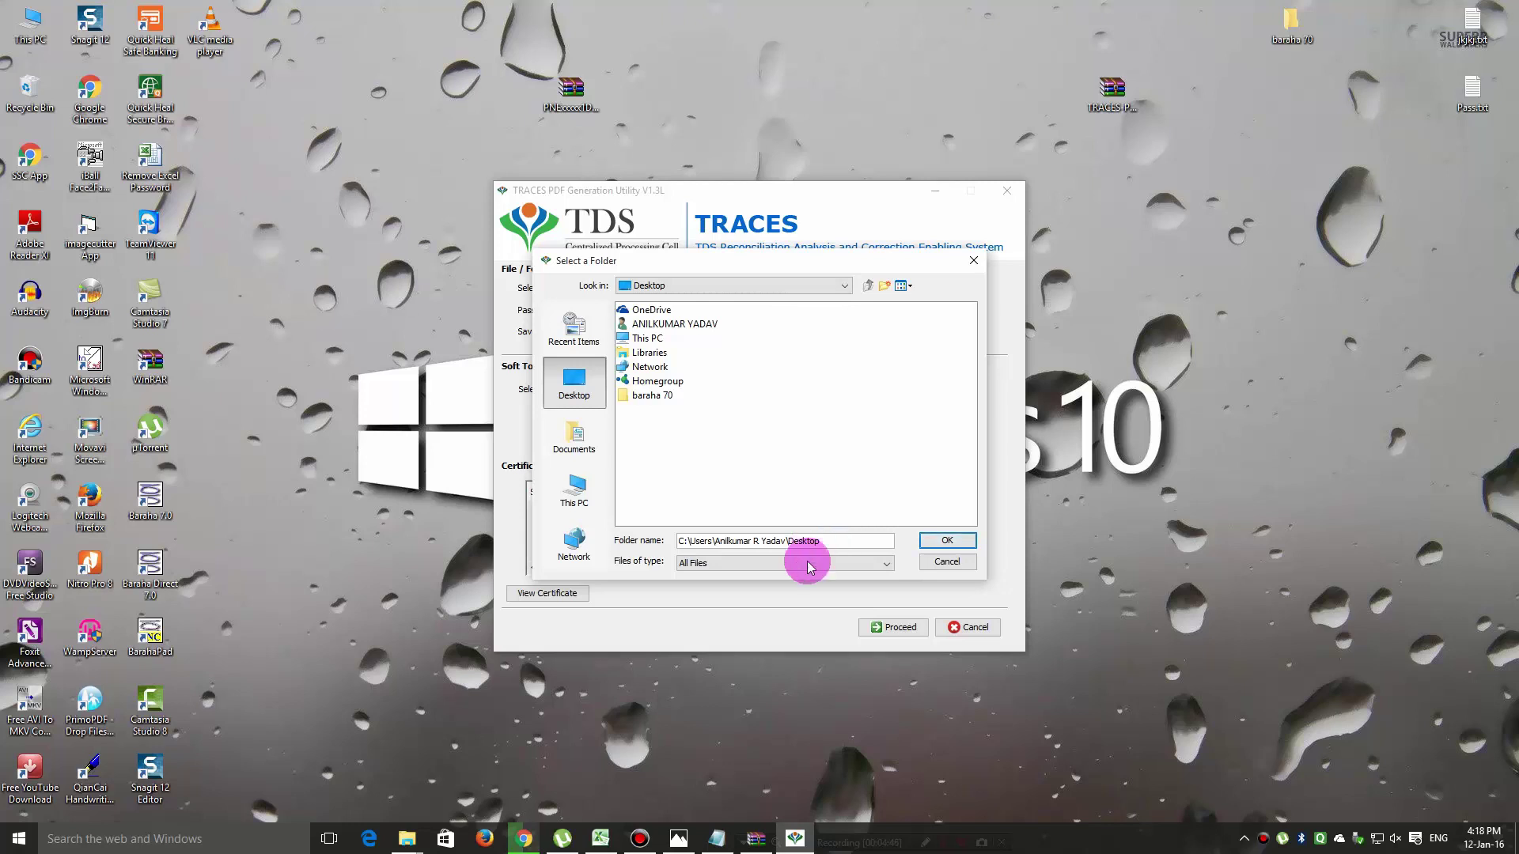
left_click_drag(827, 542, 663, 543)
type("ANIL FORM-16")
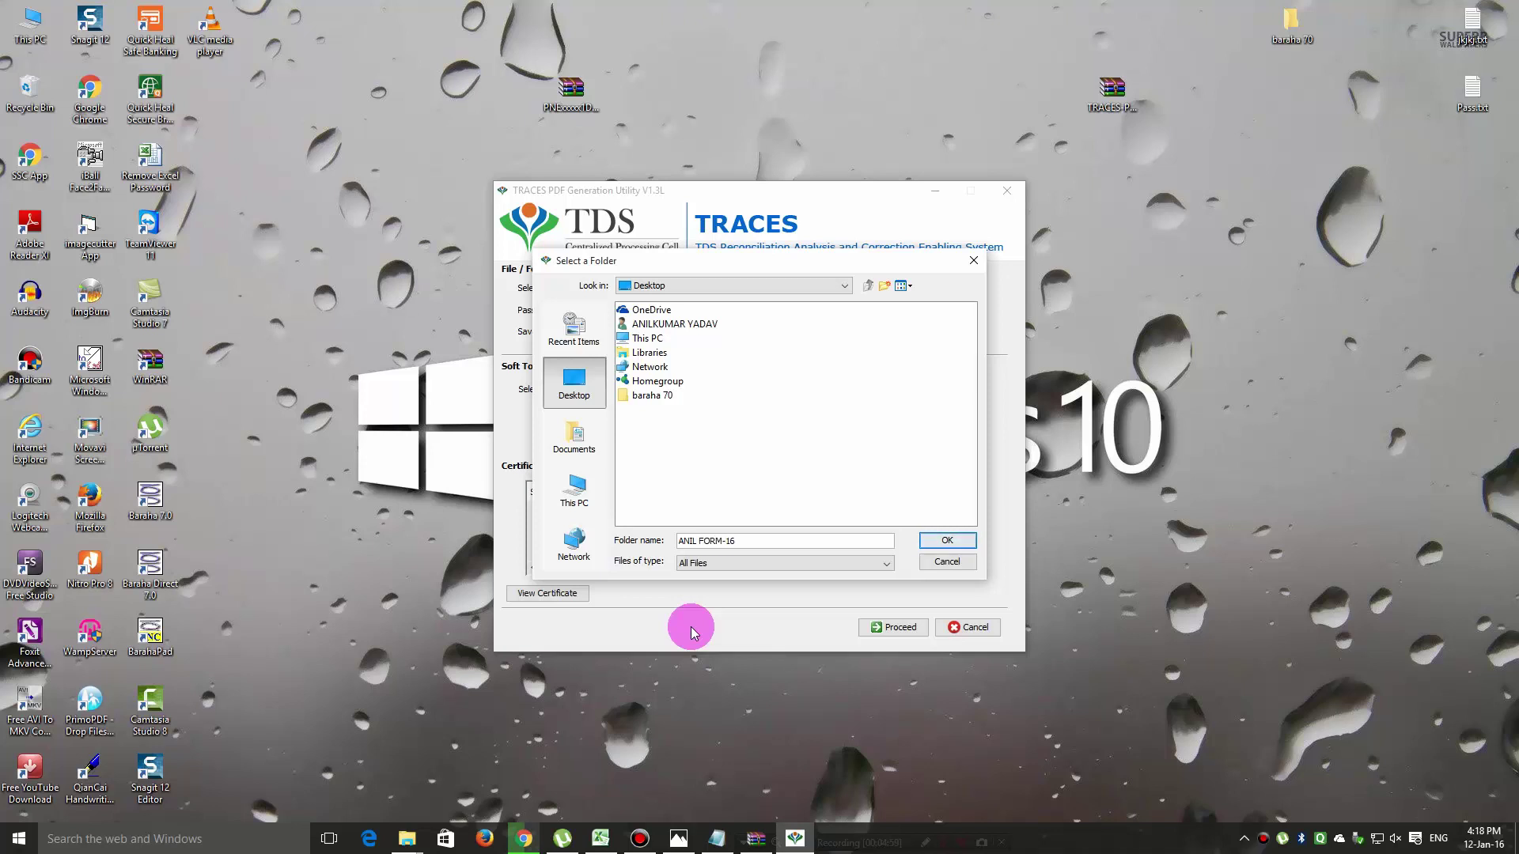
left_click(949, 543)
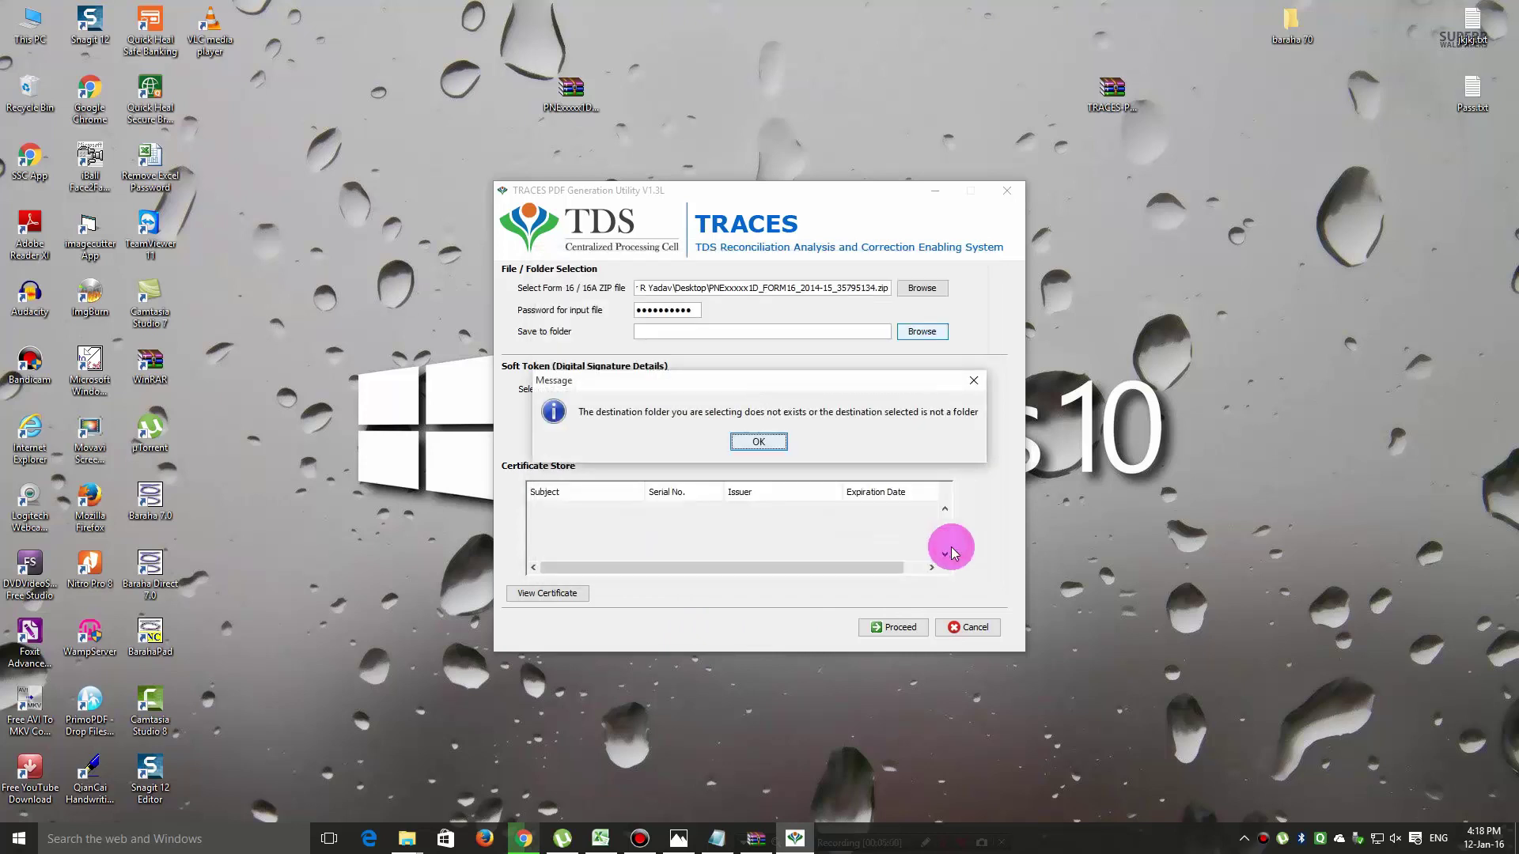
left_click(757, 443)
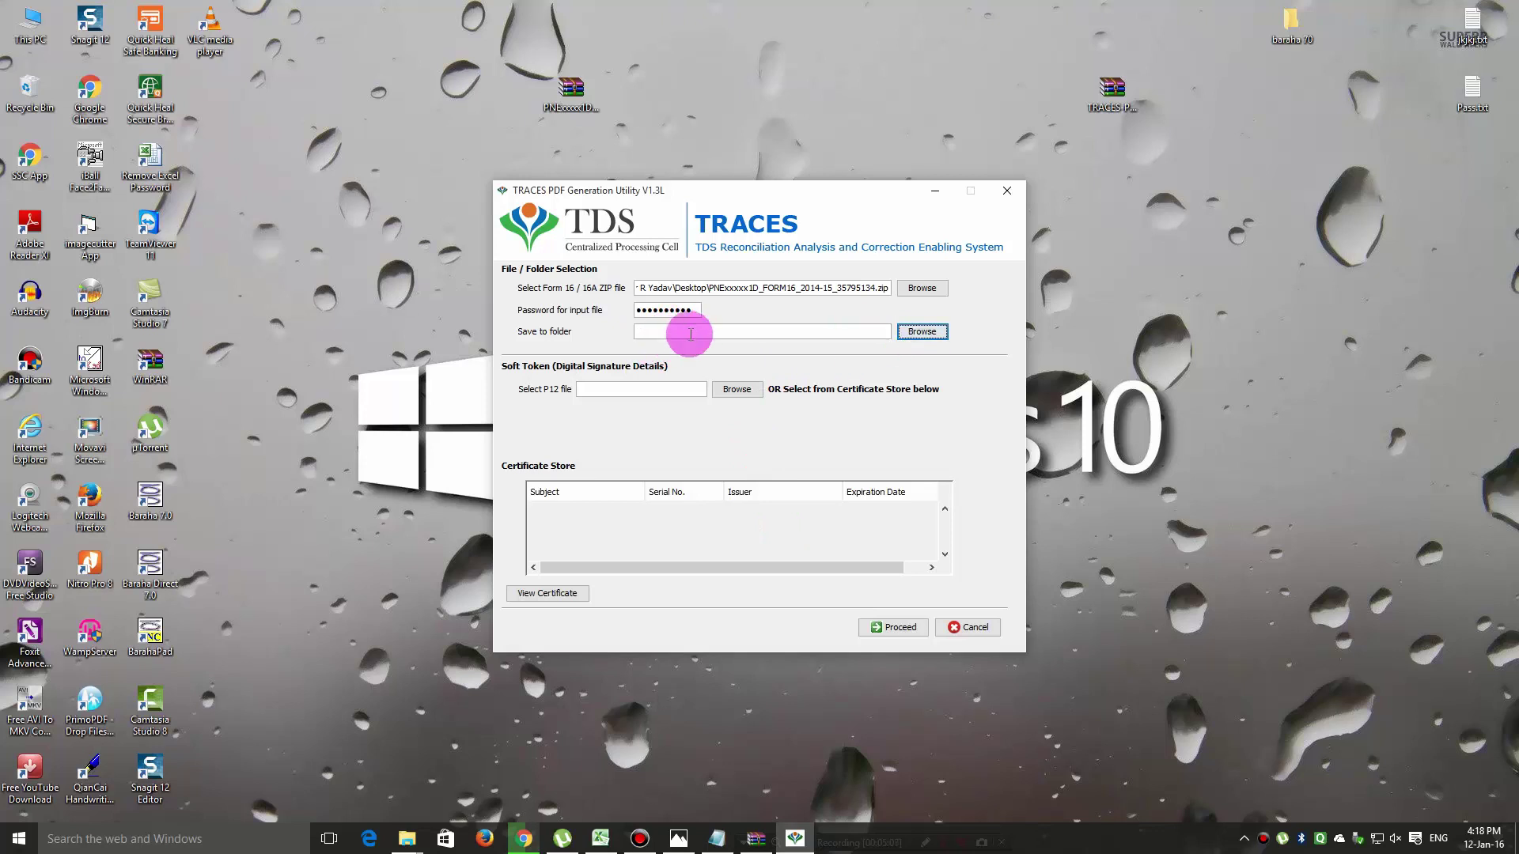
left_click(918, 331)
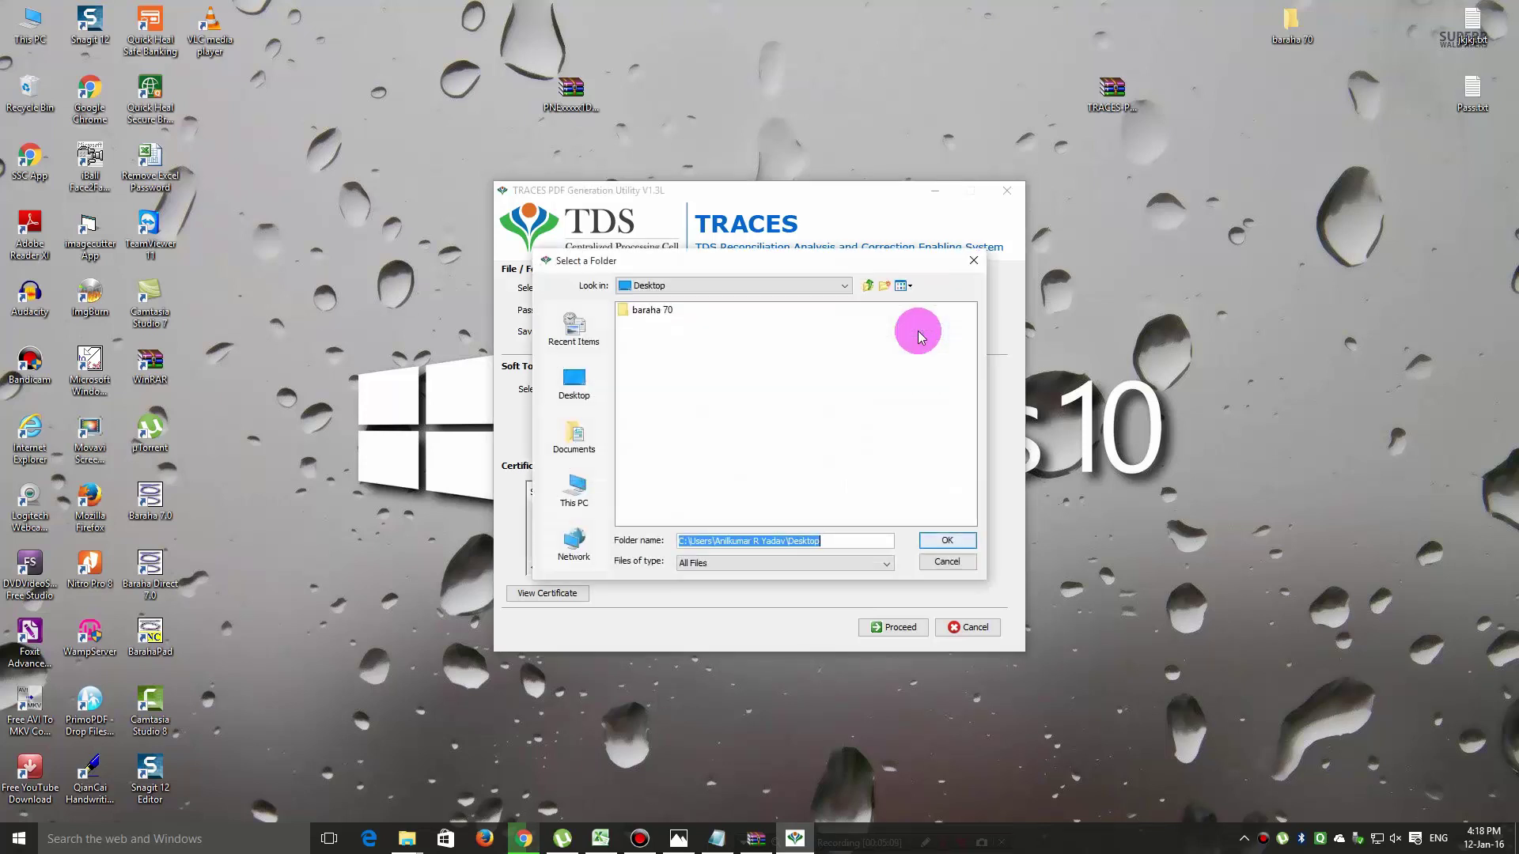
left_click(573, 379)
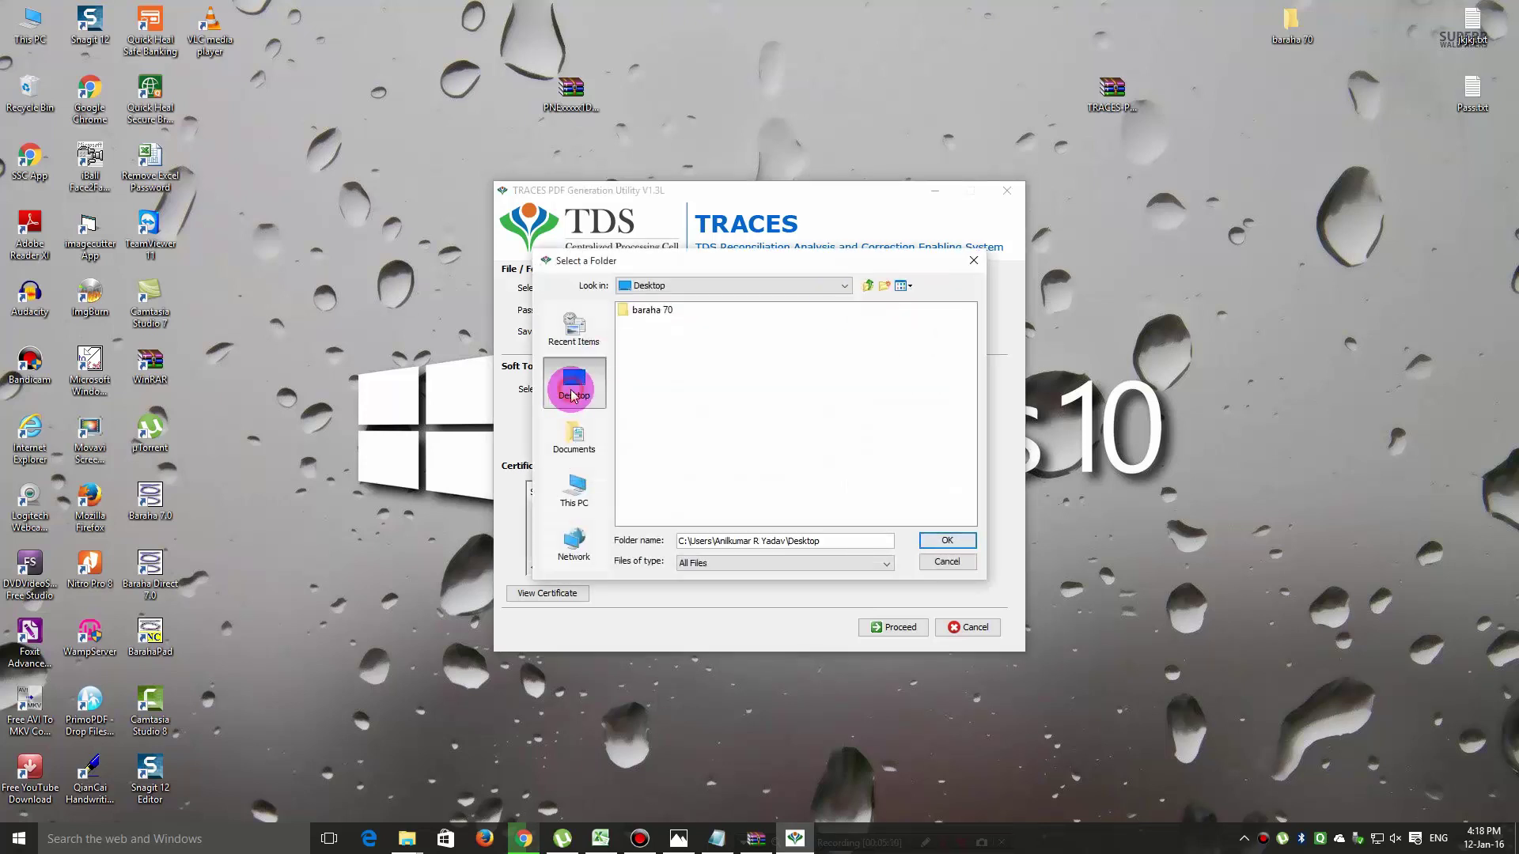
left_click(947, 540)
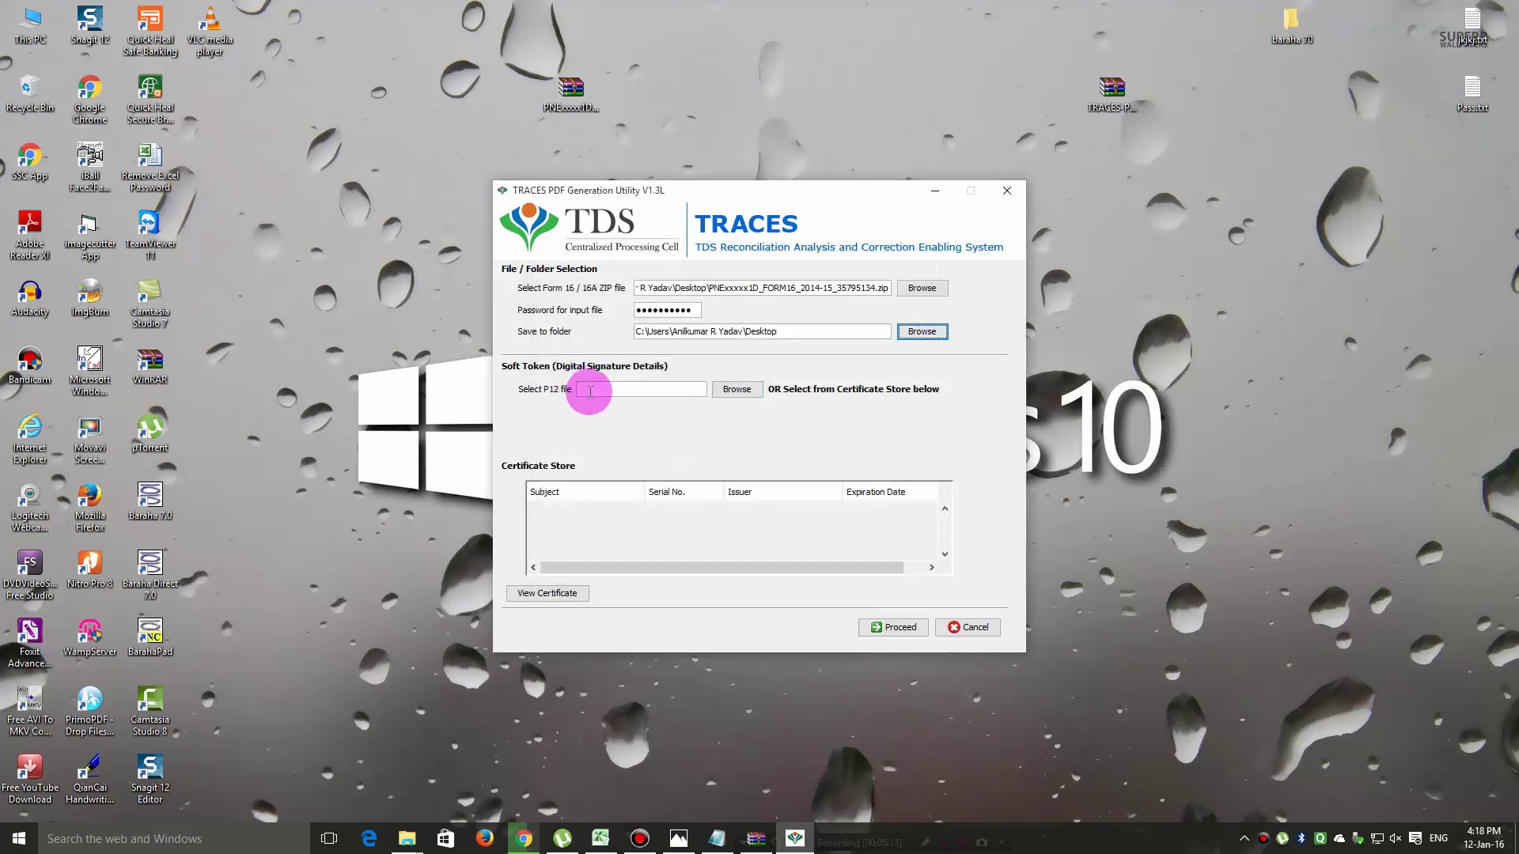
Generate the 13 Form 16 PDFs without a digital signature and acknowledge the success message.
left_click(896, 629)
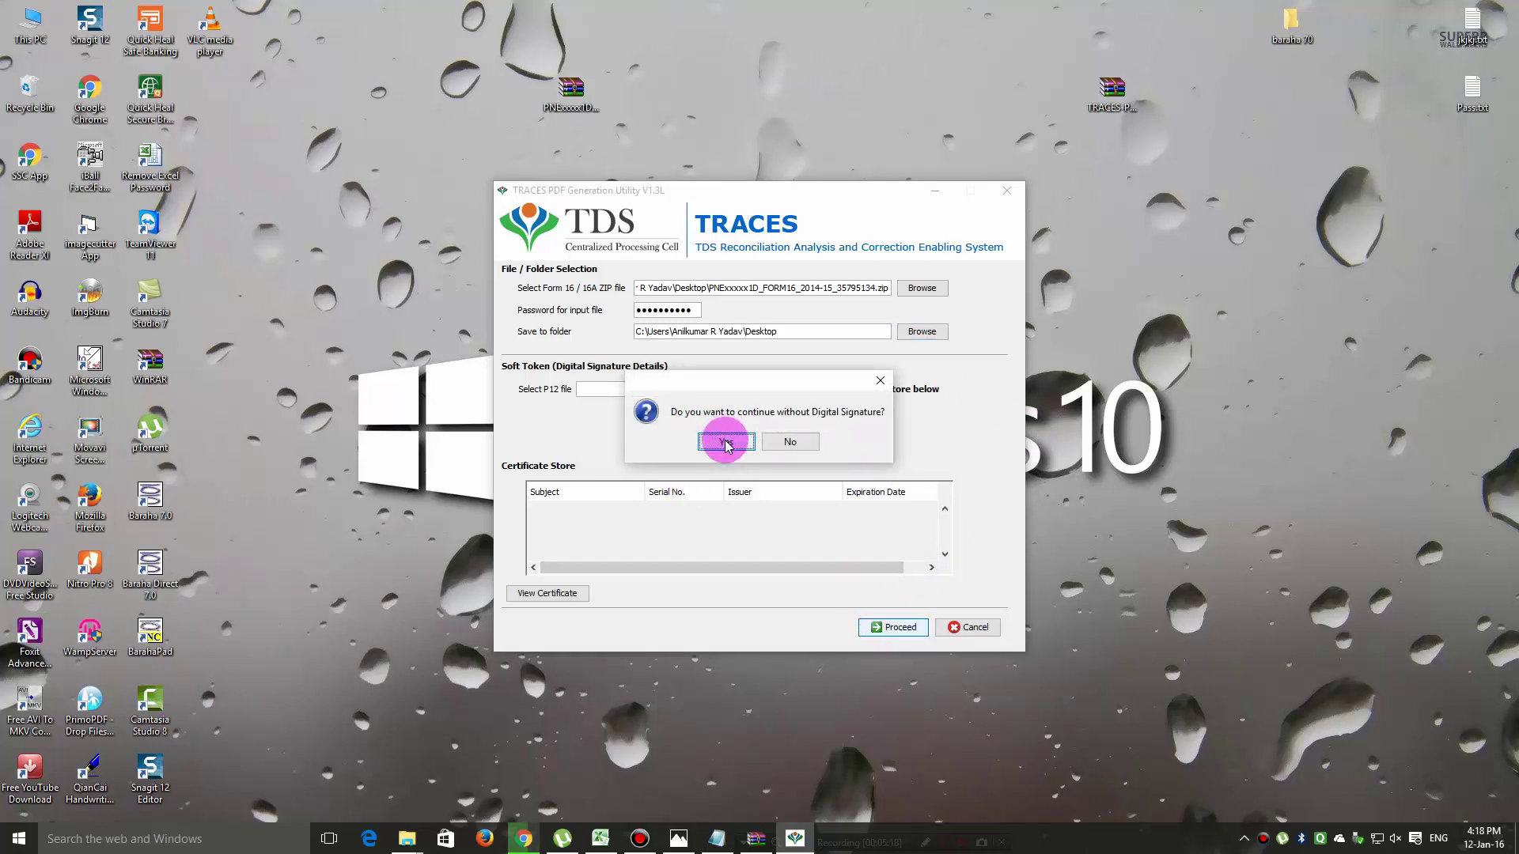
left_click(725, 441)
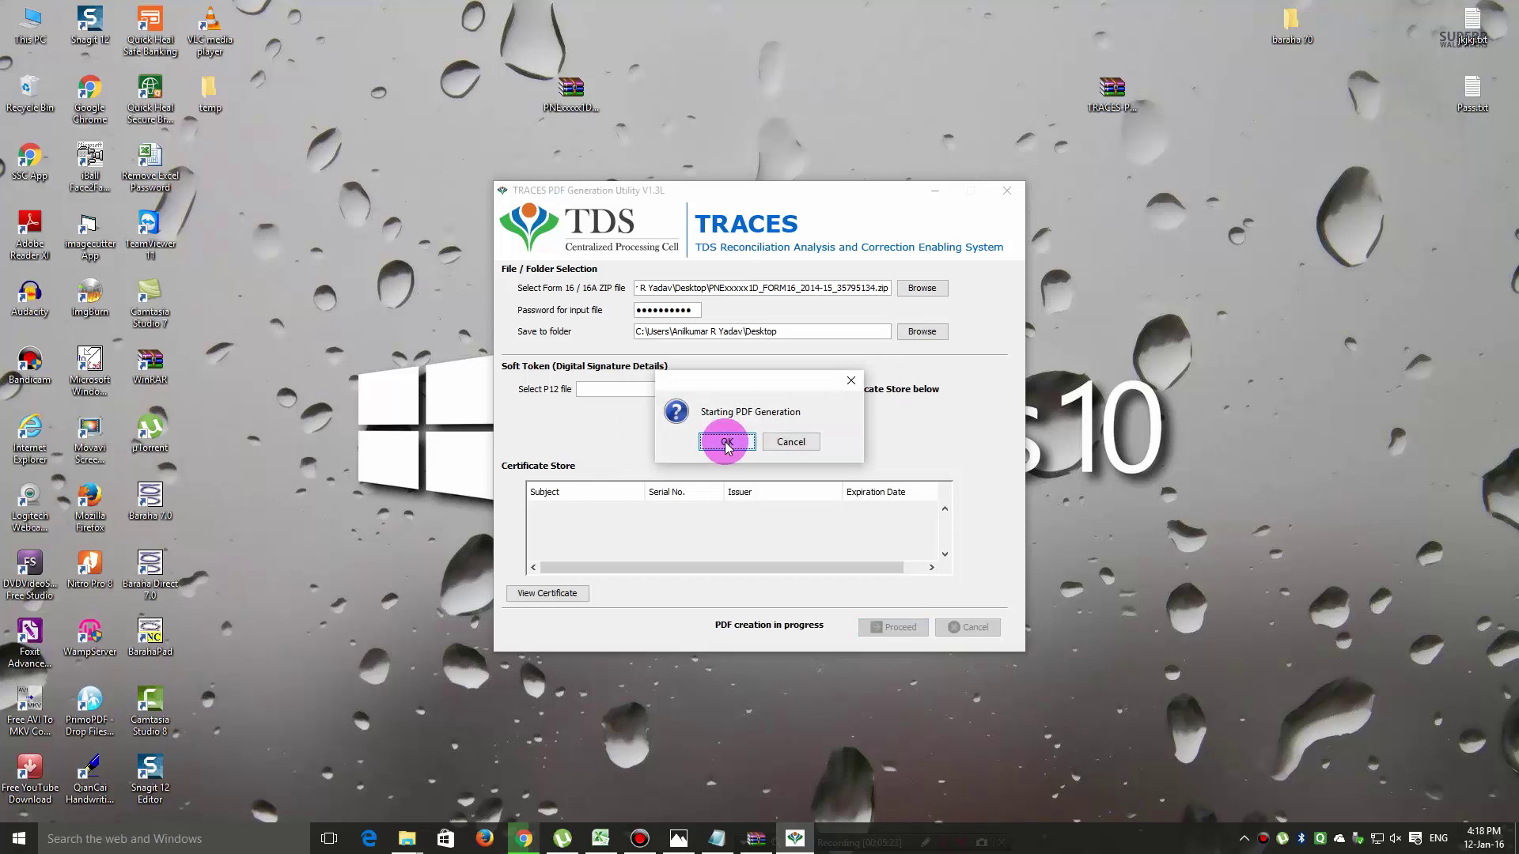
left_click(726, 443)
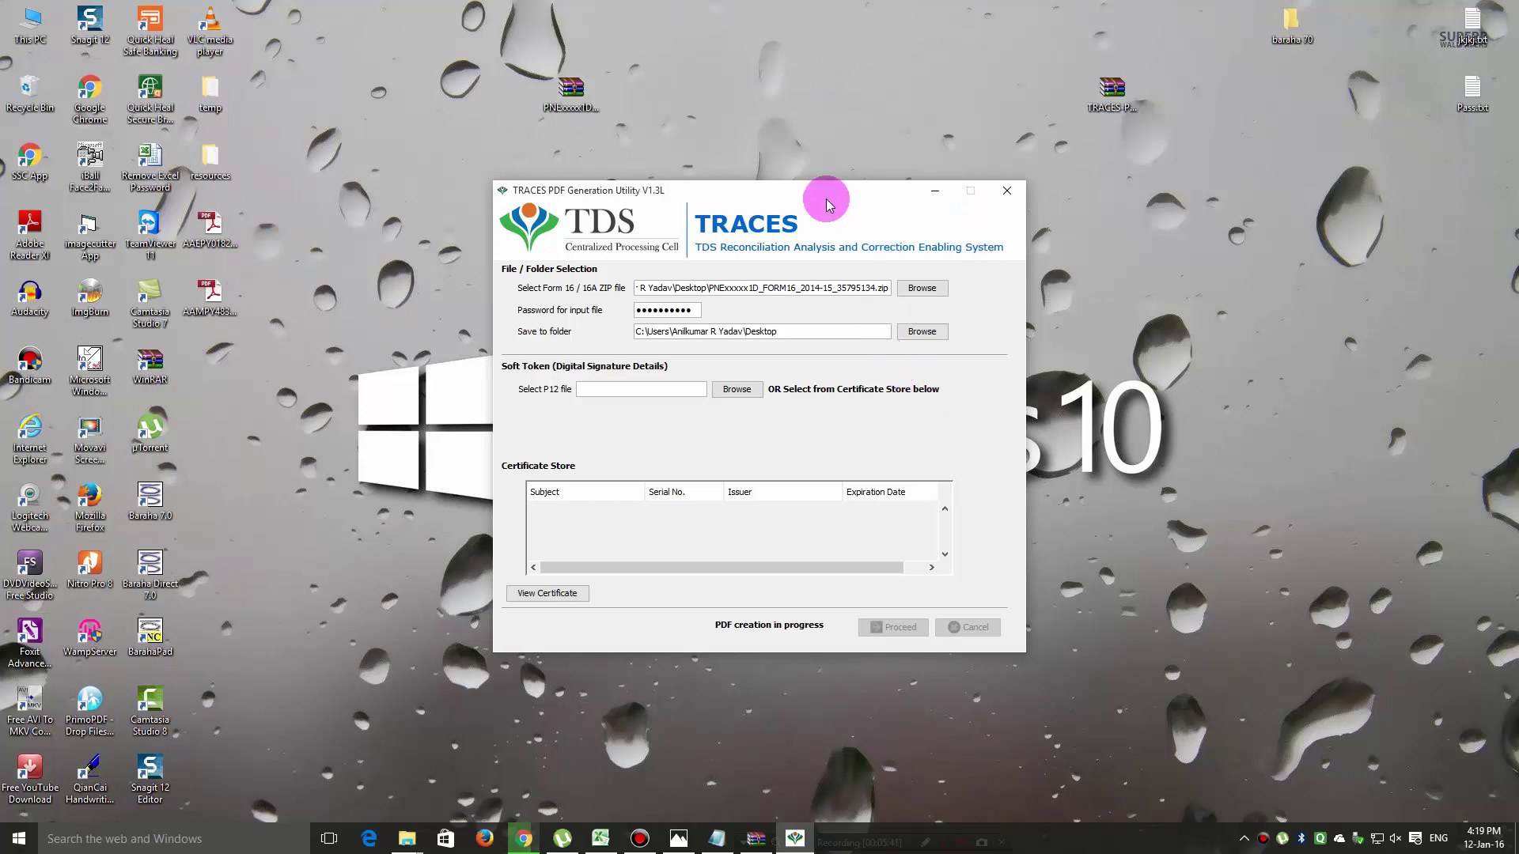
left_click_drag(828, 204, 1118, 219)
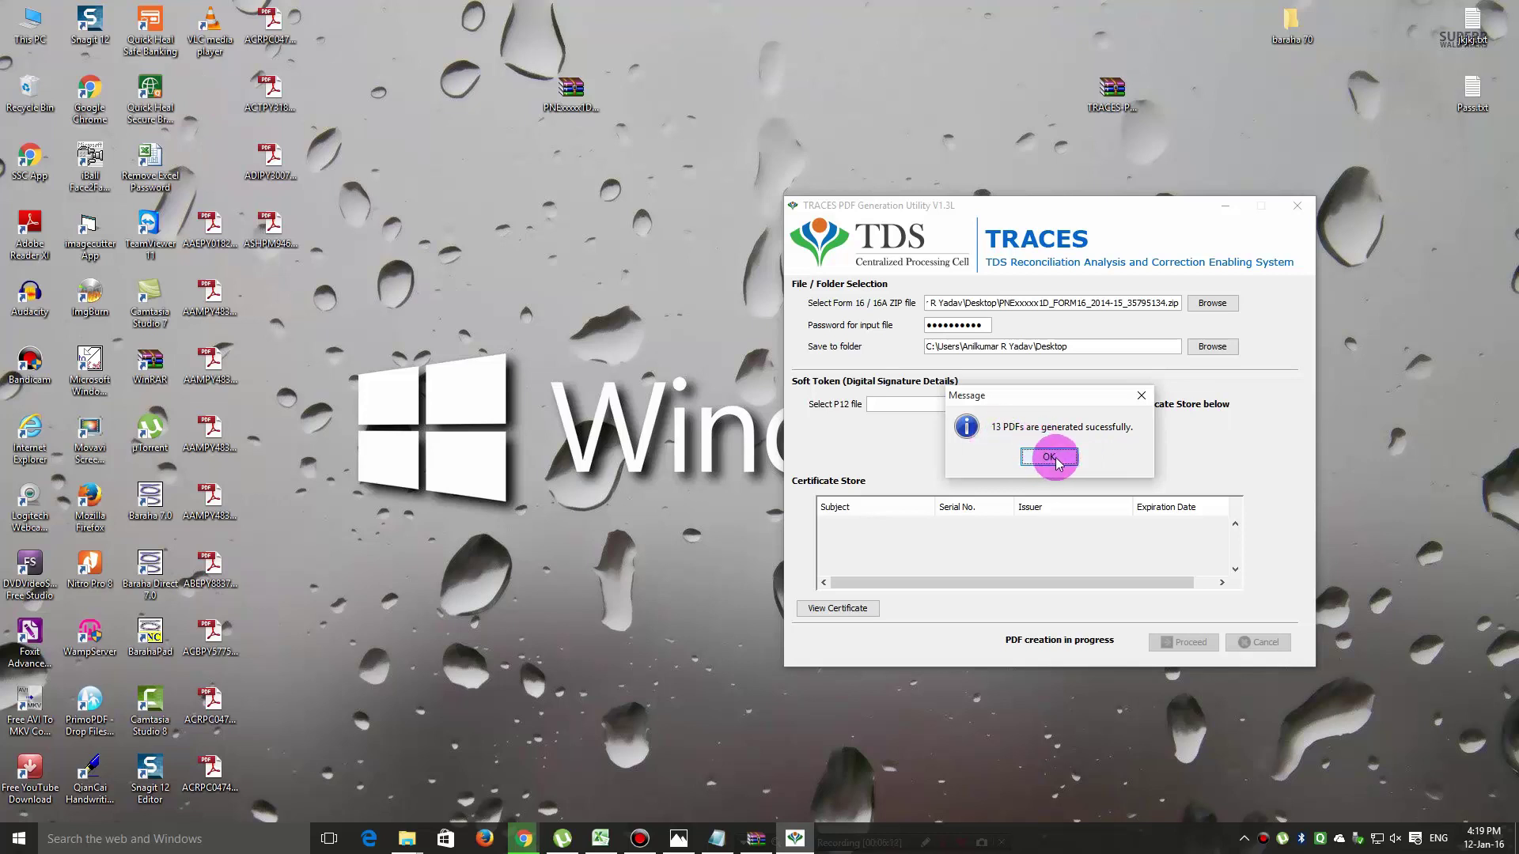
left_click(1054, 462)
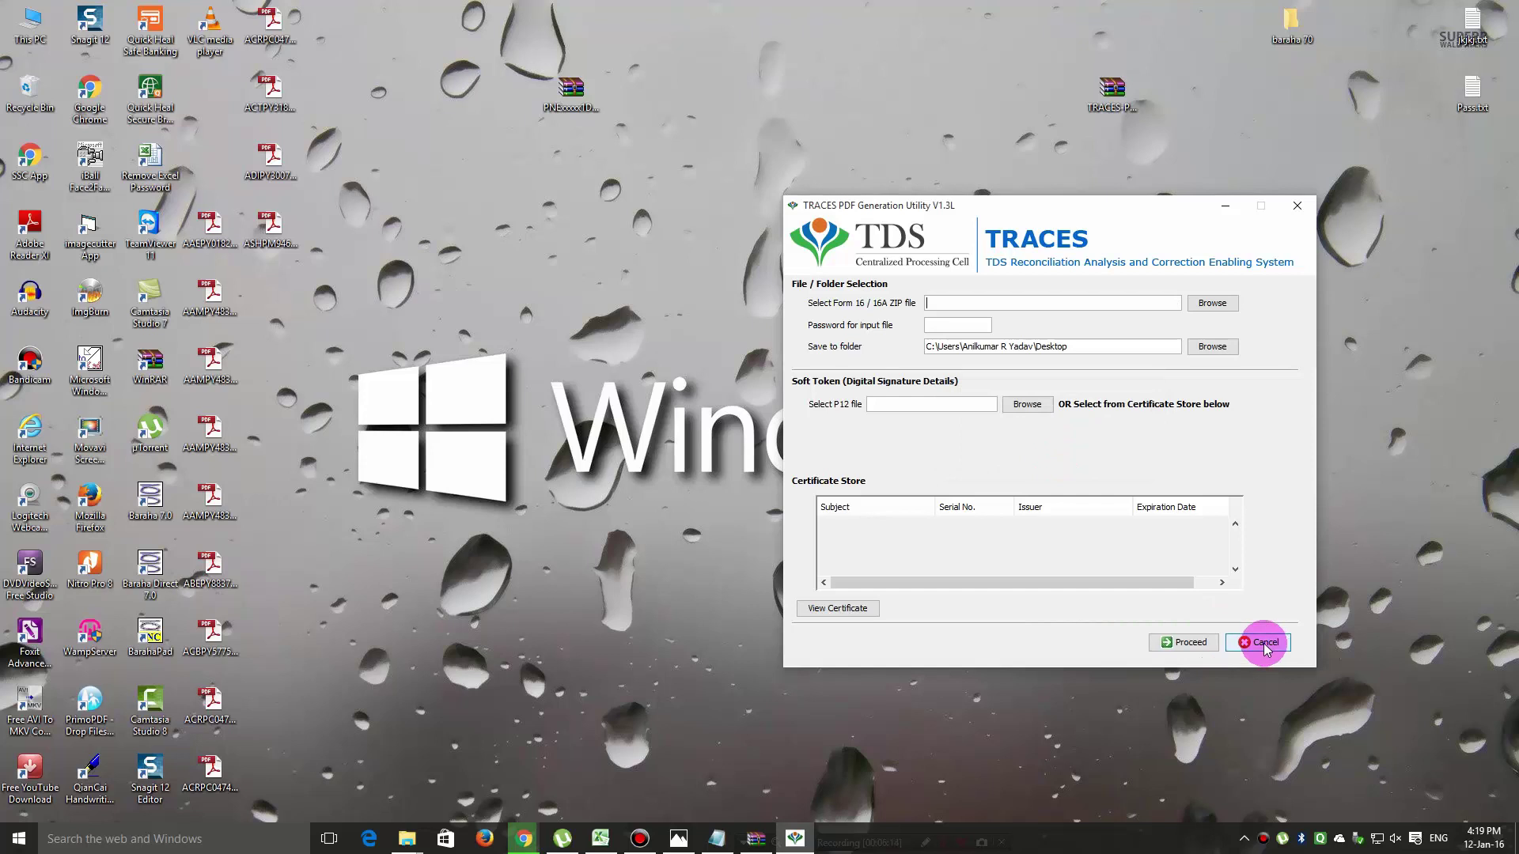
Exit the PDF Generation Utility and open one generated Form 16 PDF from the desktop.
left_click(1264, 644)
left_click(1028, 457)
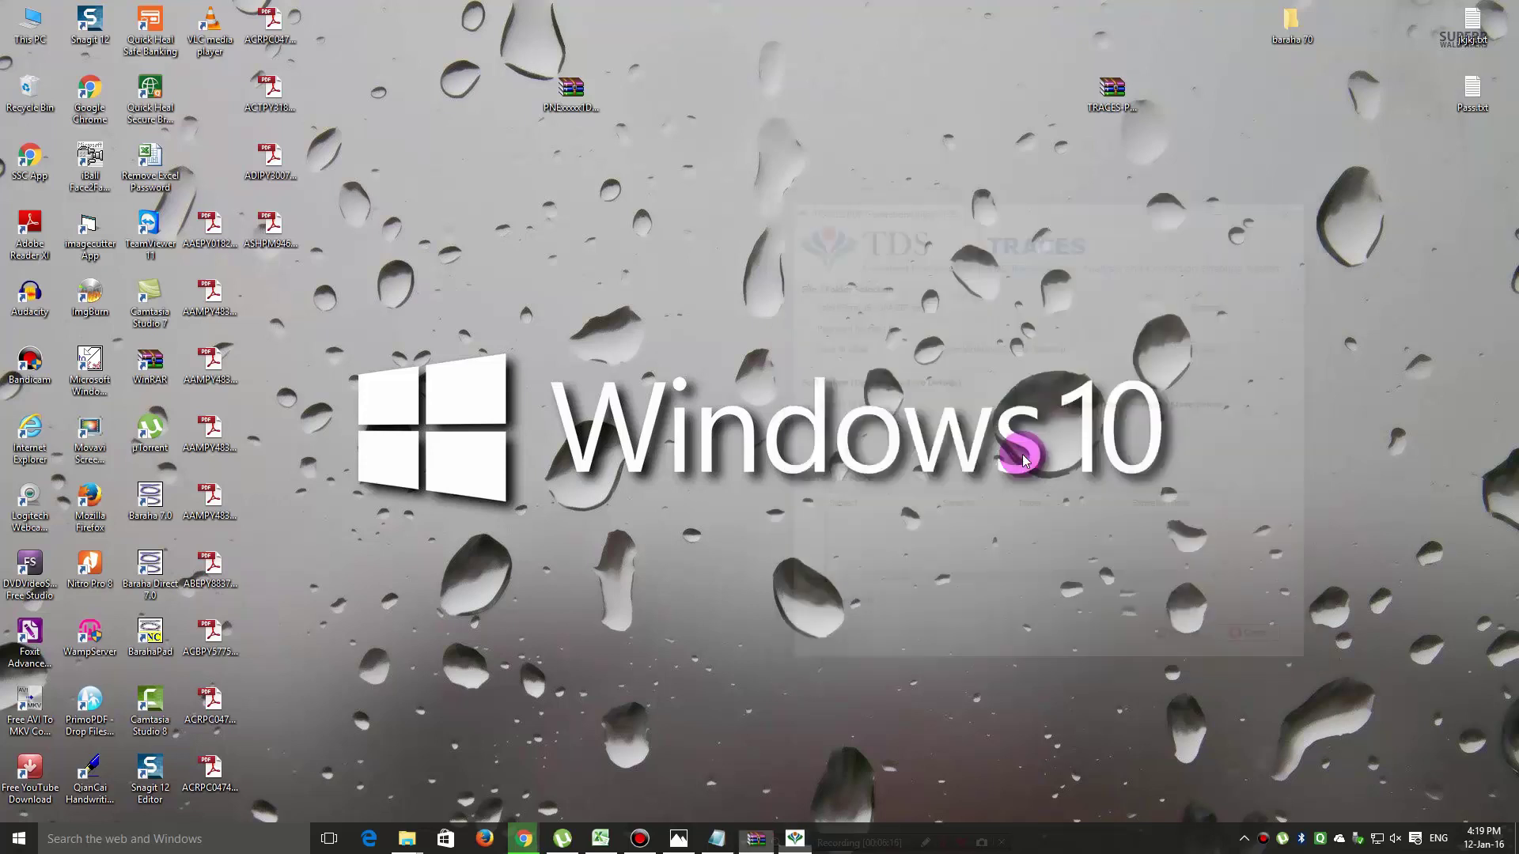
double_click(207, 234)
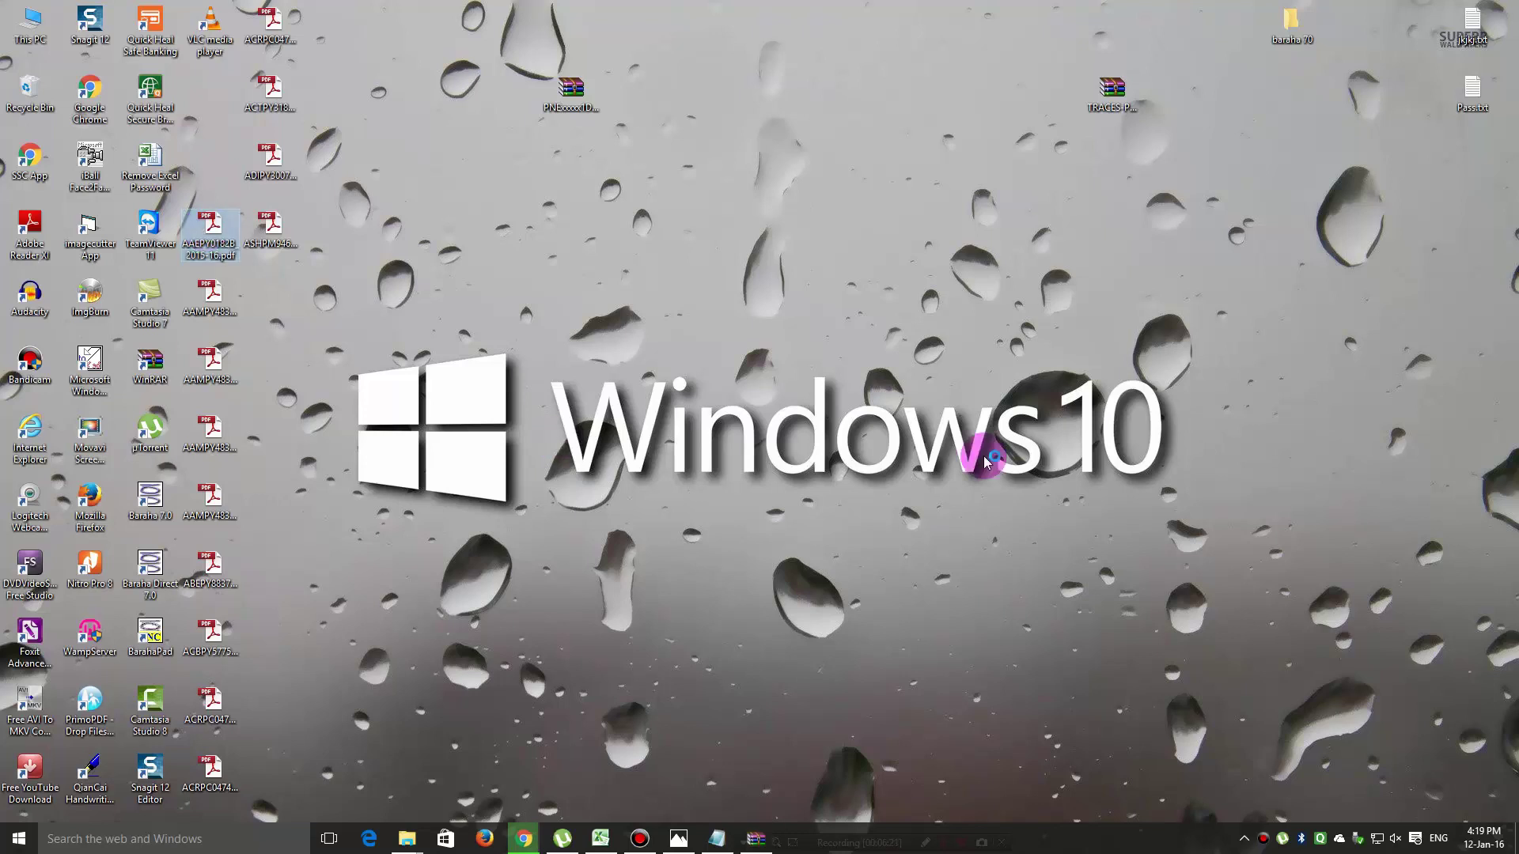